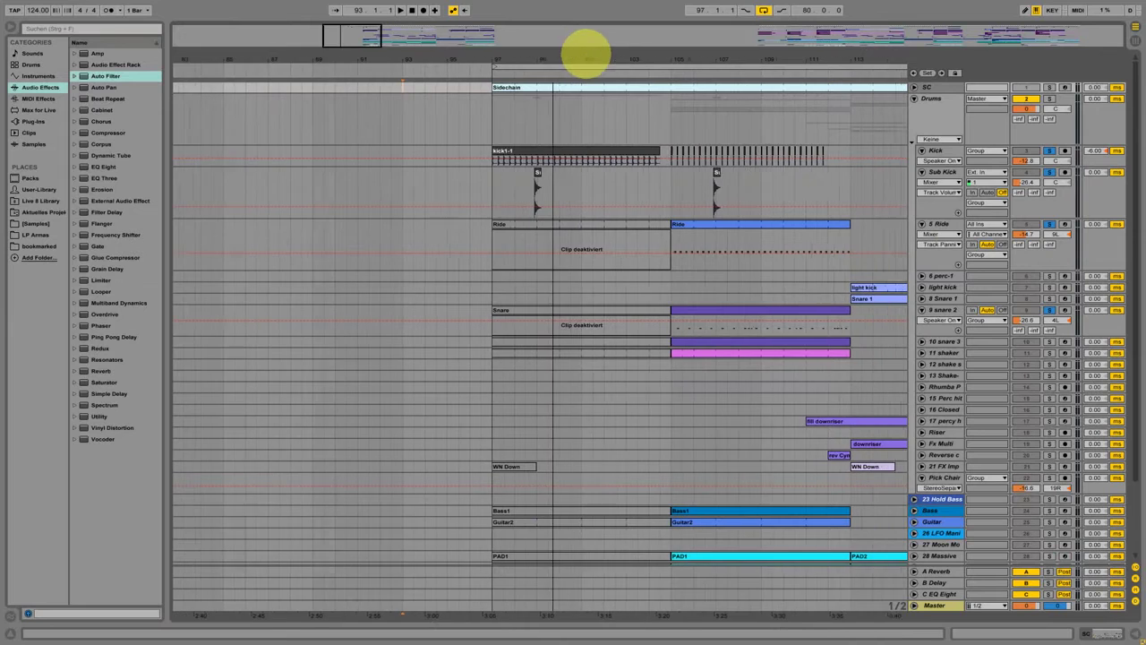
# Step: Play the drum section from bar 97 and solo only the Kick track
pyautogui.click(640, 74)
pyautogui.press('space')
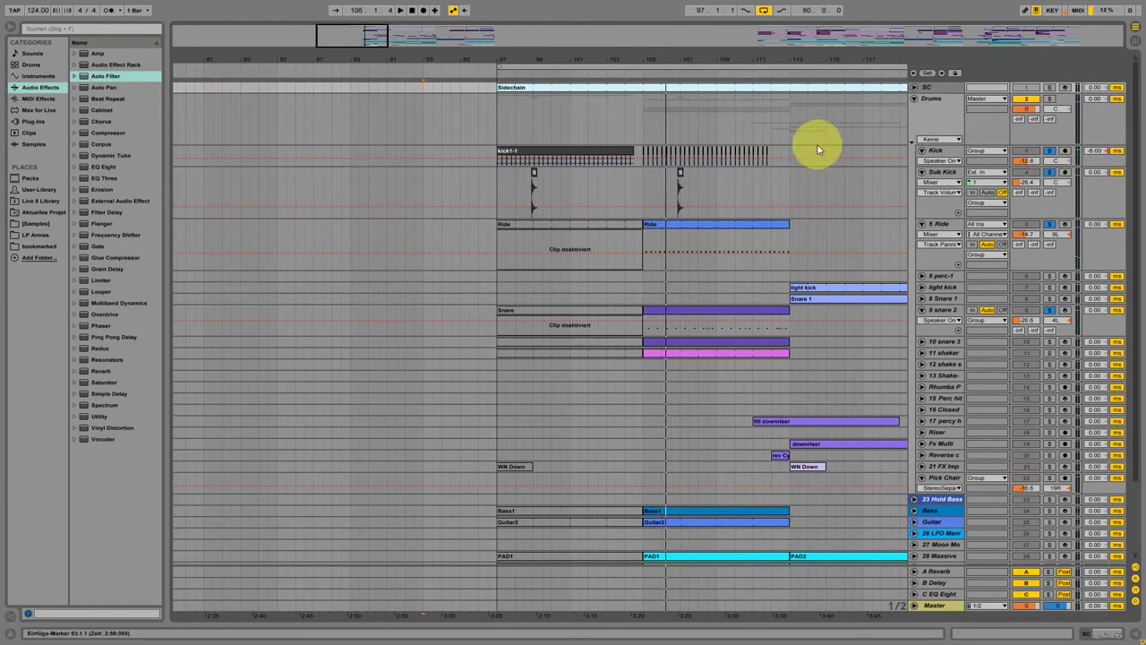
pyautogui.click(633, 227)
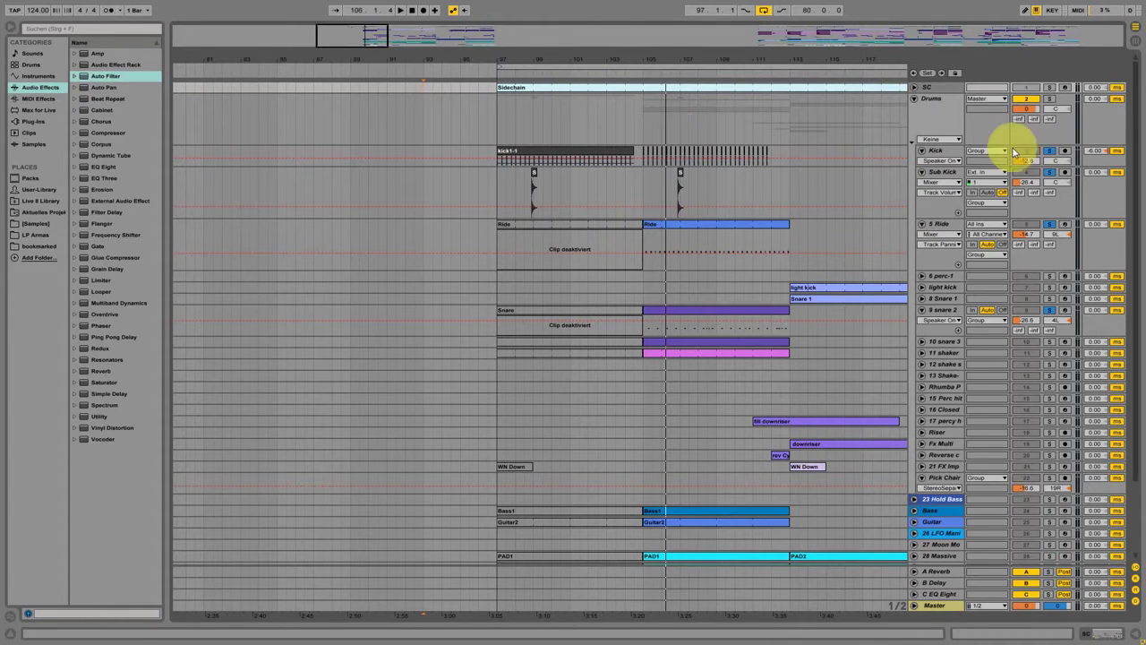
pyautogui.click(1052, 151)
pyautogui.click(1051, 150)
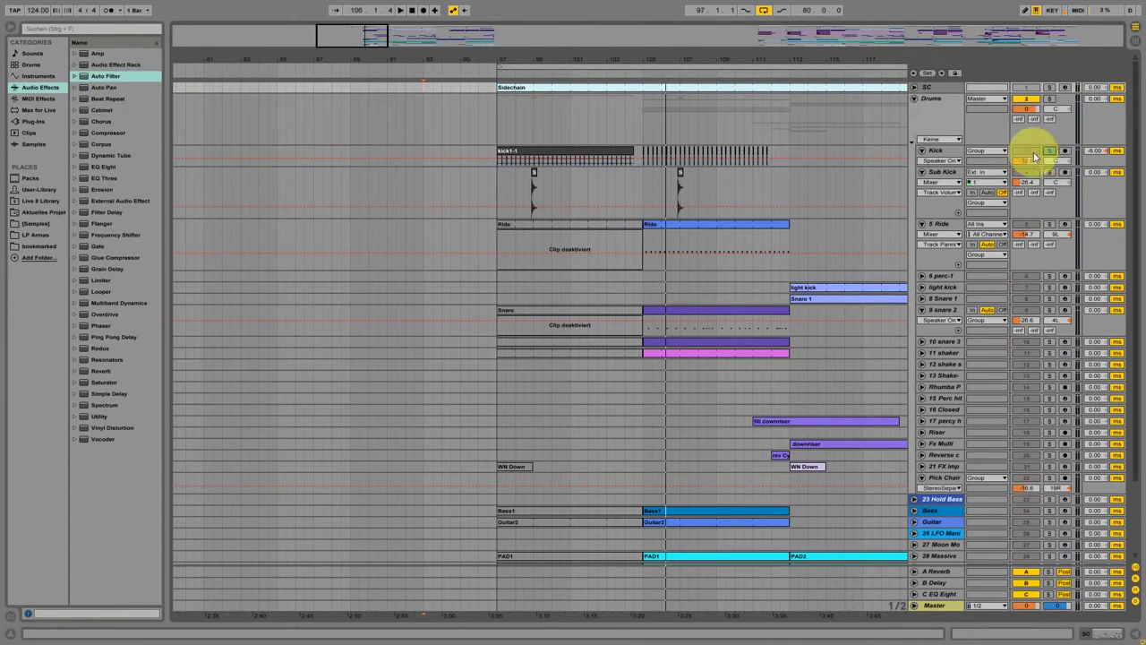
# Step: Collapse the Drums group and expand it again
pyautogui.click(939, 172)
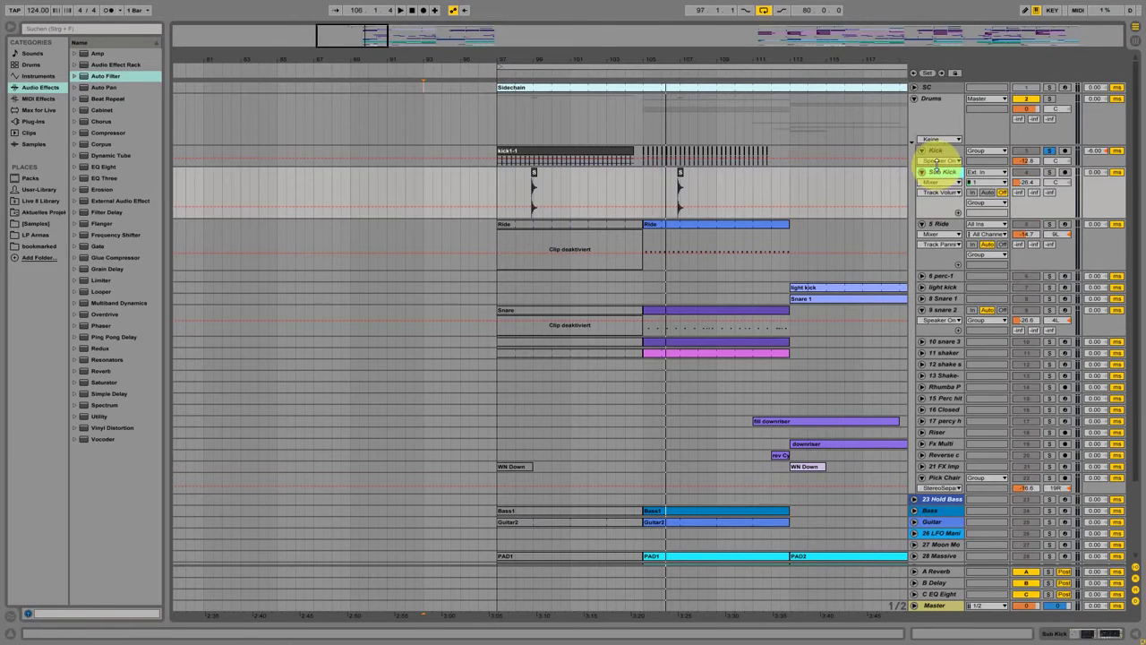
pyautogui.click(916, 98)
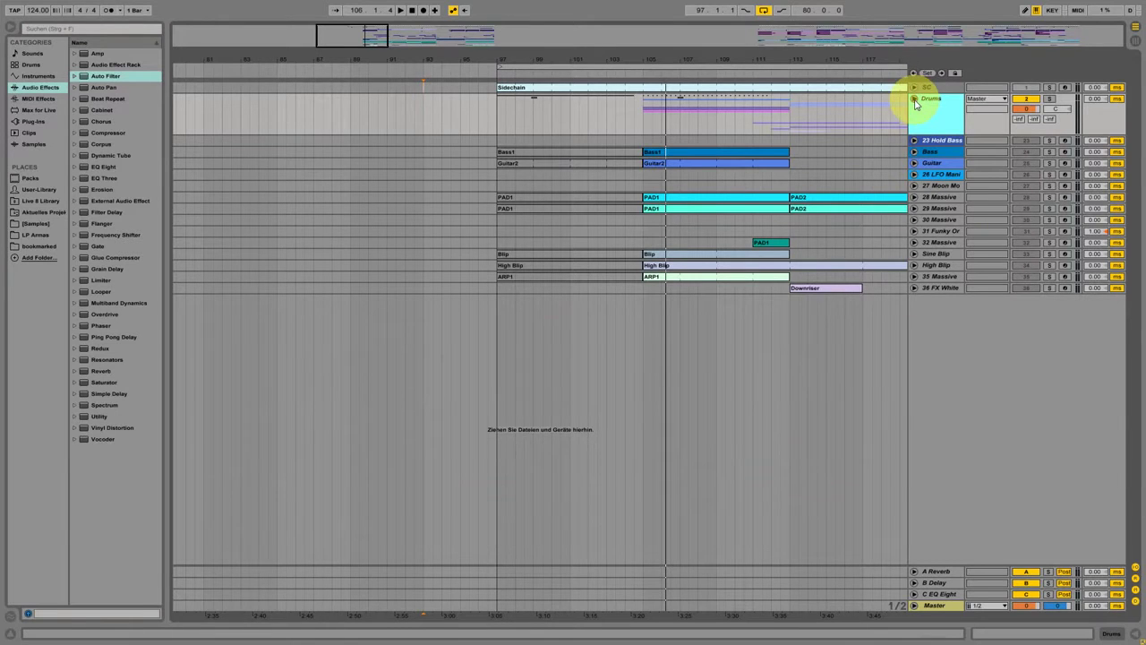
pyautogui.click(915, 99)
# Step: Play the kick1-1 clip from bar 97 with the Kick track soloed and show that track's devices
pyautogui.moveTo(520, 61); pyautogui.dragTo(532, 66)
pyautogui.click(1051, 150)
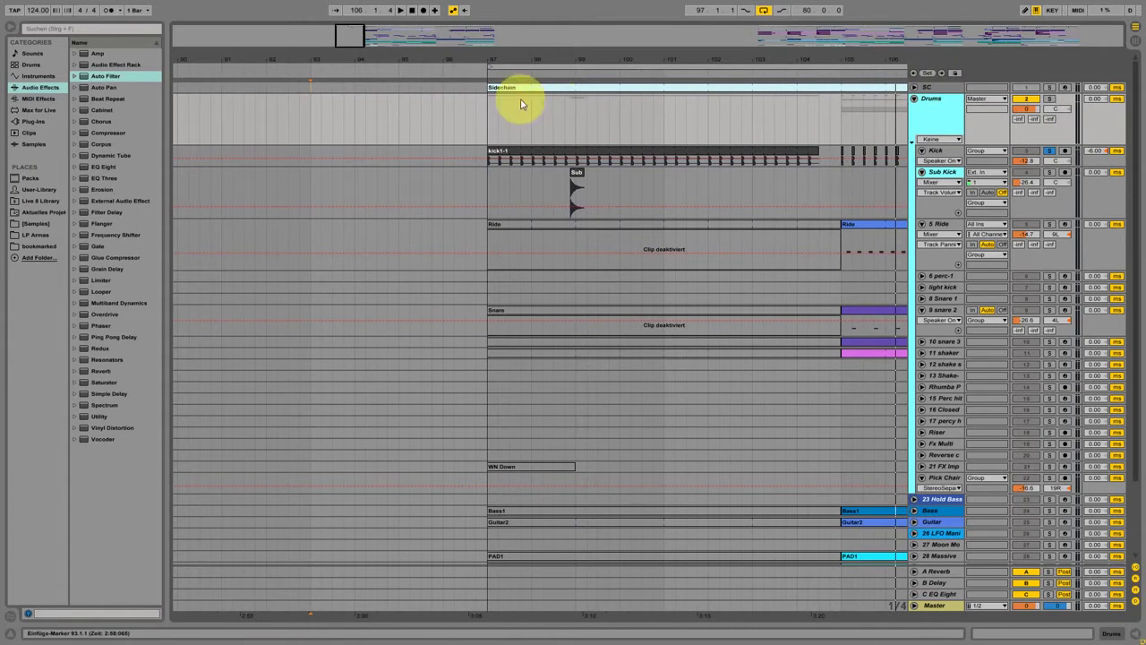
pyautogui.click(942, 151)
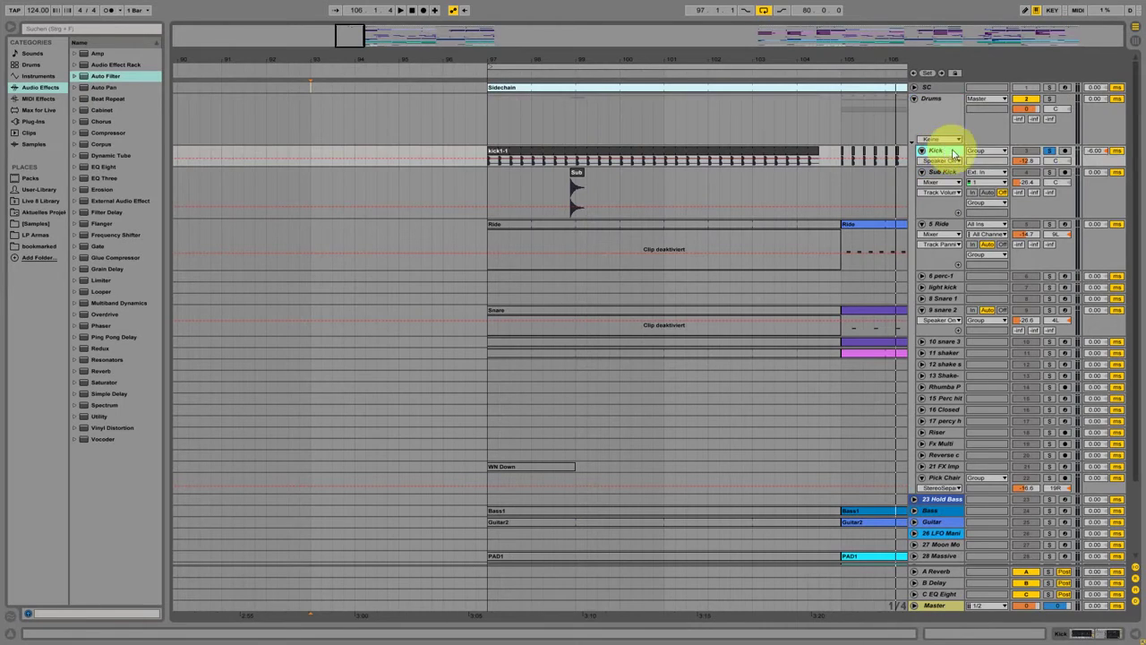
pyautogui.click(501, 154)
pyautogui.press('space')
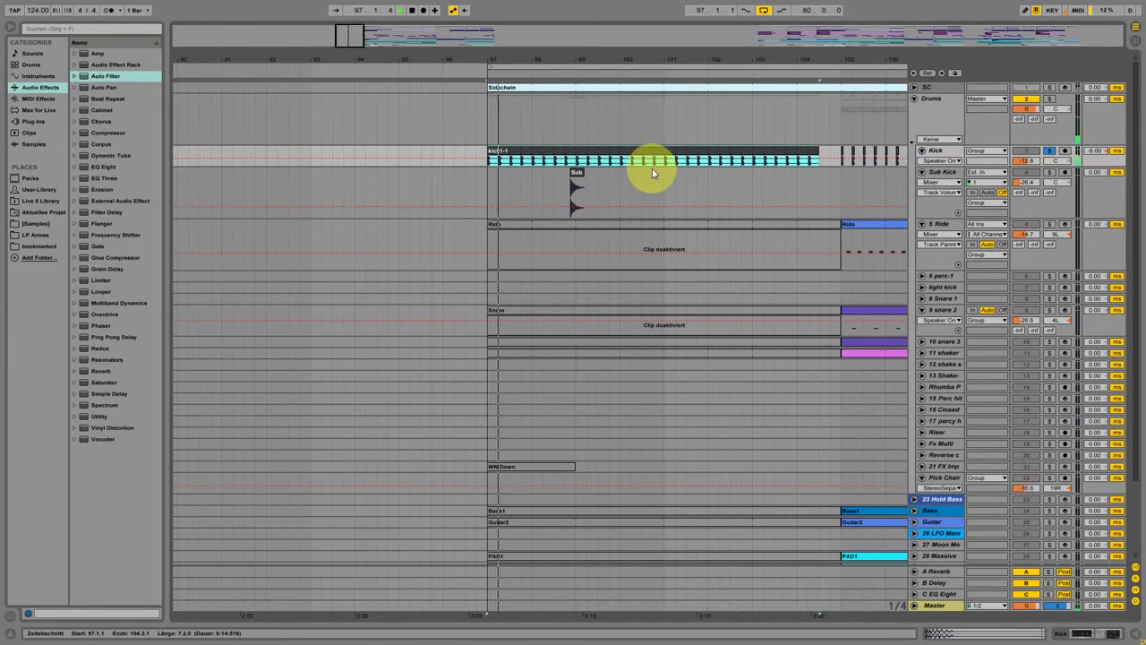
pyautogui.doubleClick(947, 153)
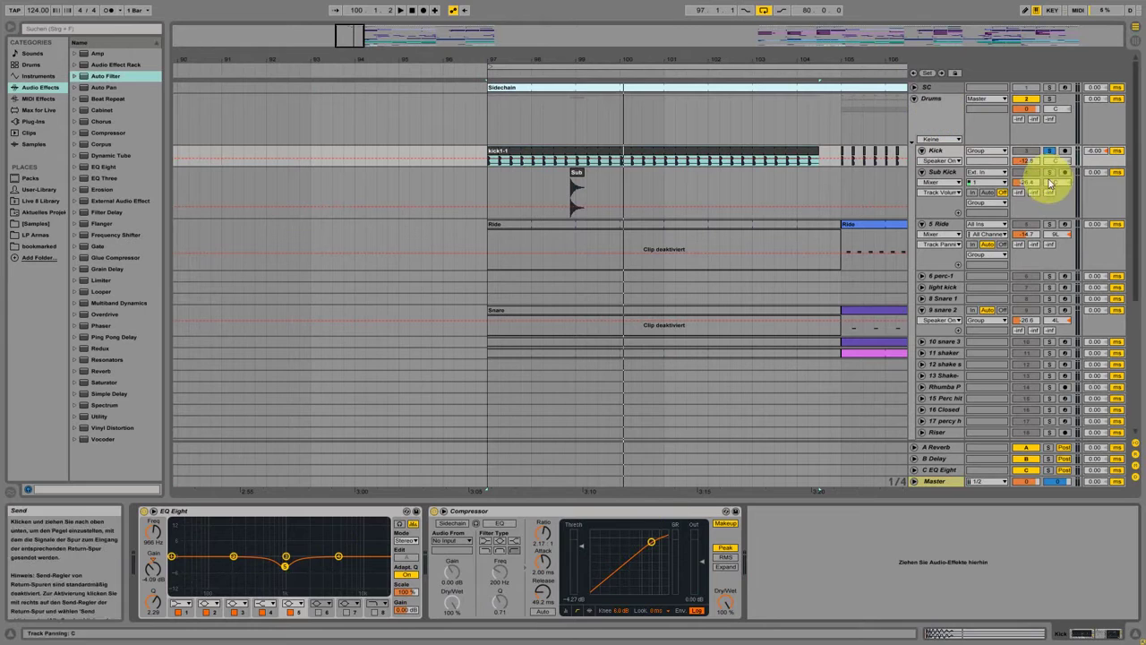
# Step: Show the Sub Kick track's devices and listen to it in solo, both alone and together with the Kick
pyautogui.click(940, 172)
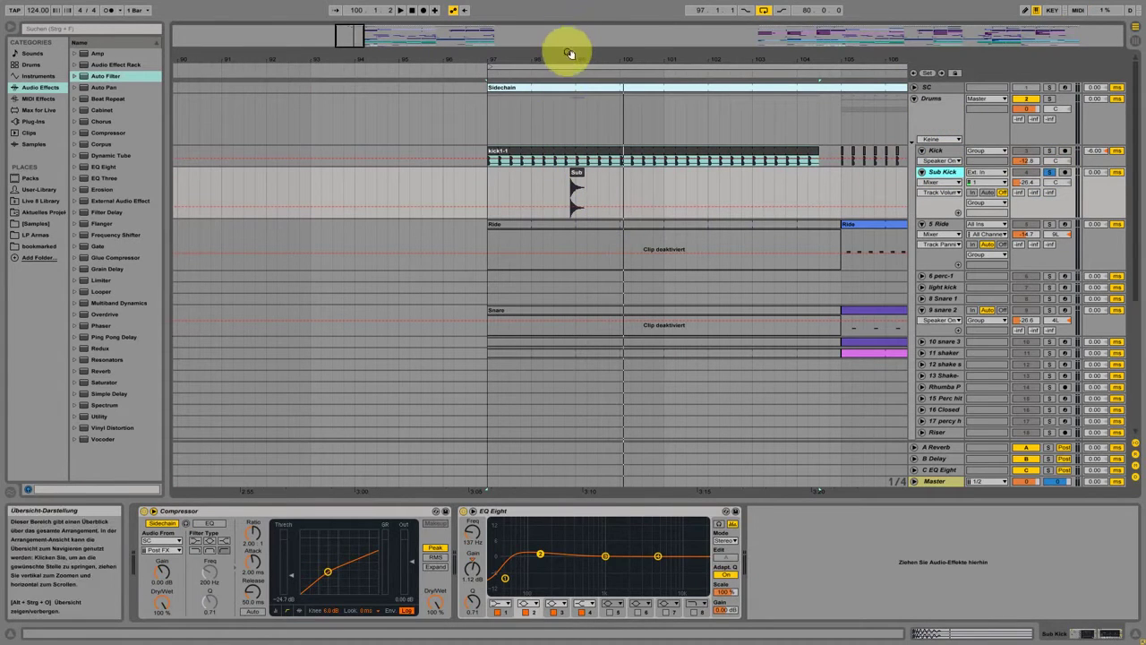
pyautogui.moveTo(568, 57); pyautogui.dragTo(566, 49)
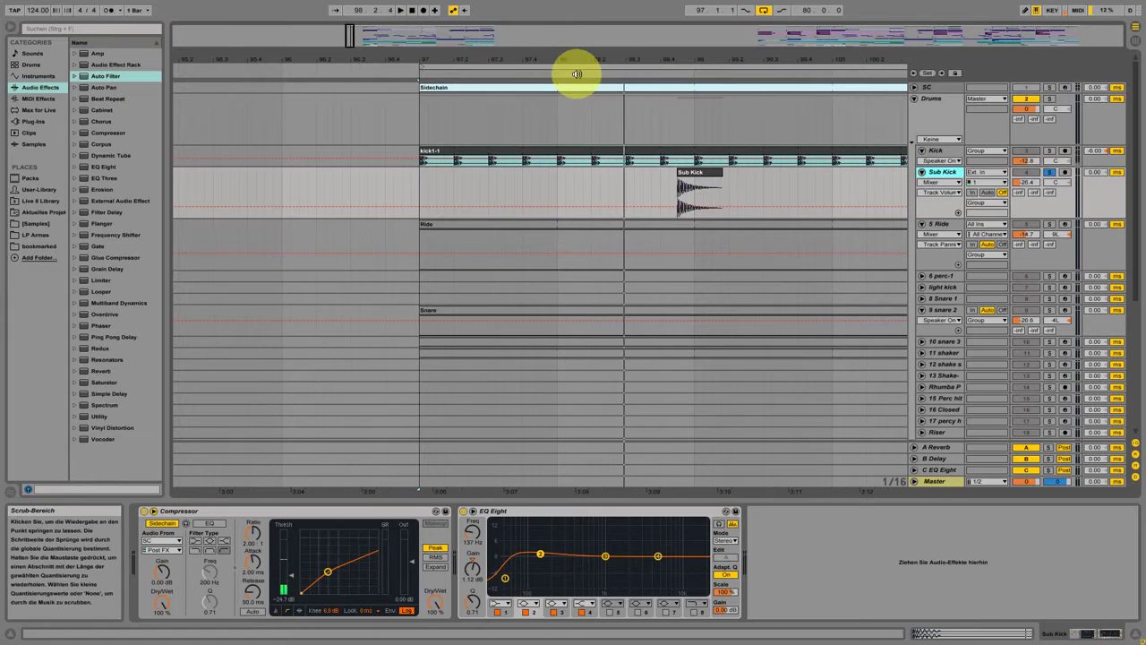
pyautogui.click(1051, 151)
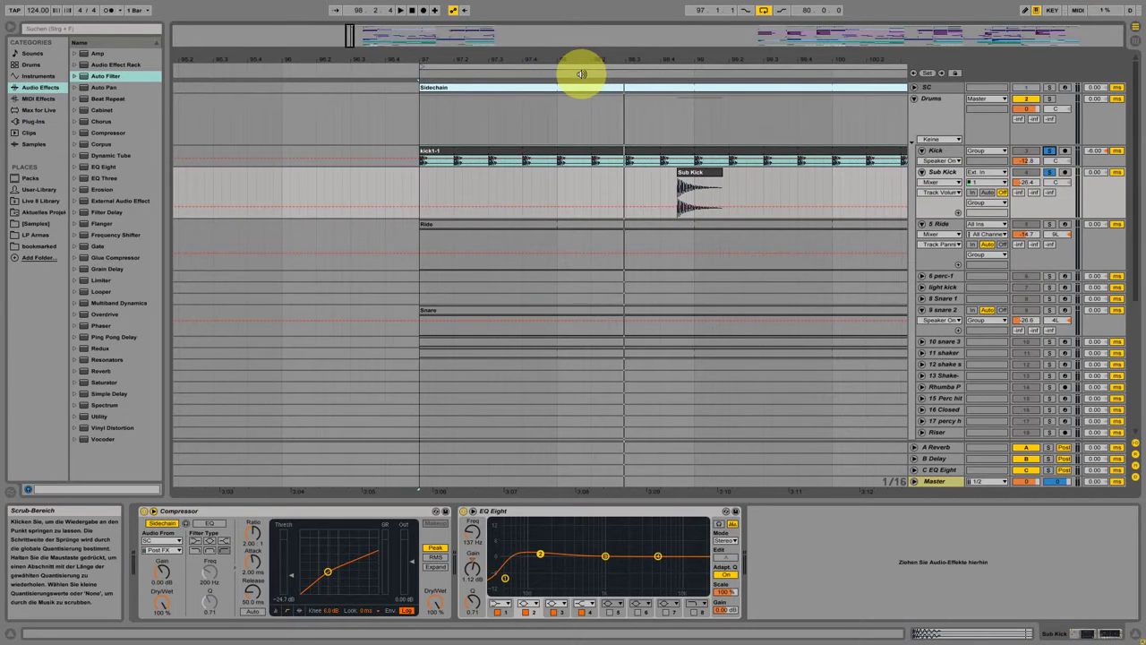
pyautogui.moveTo(586, 59); pyautogui.dragTo(584, 56)
pyautogui.click(660, 170)
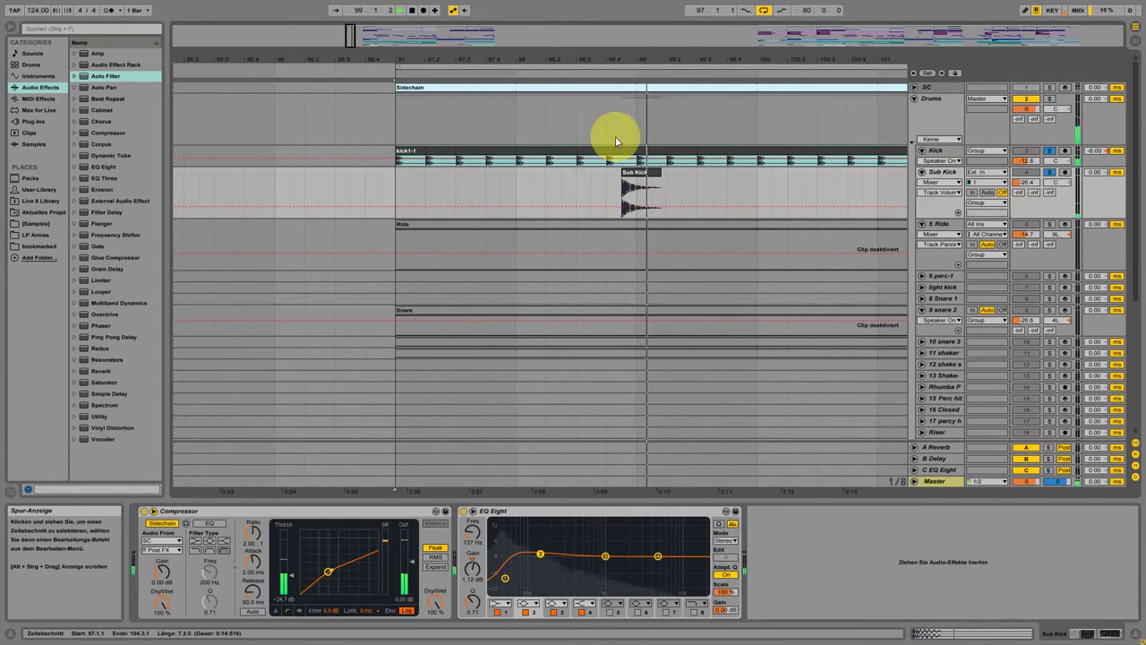
# Step: Activate the Ride clip at bar 97 and play it soloed together with the Kick and Sub Kick
pyautogui.click(646, 228)
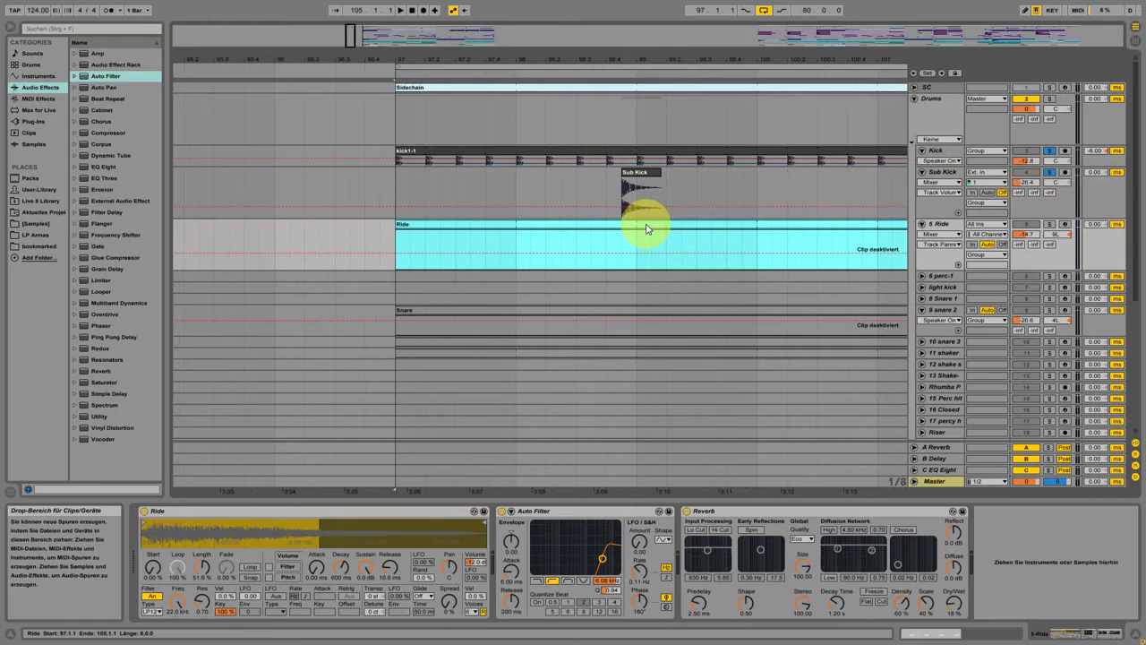
pyautogui.press('0')
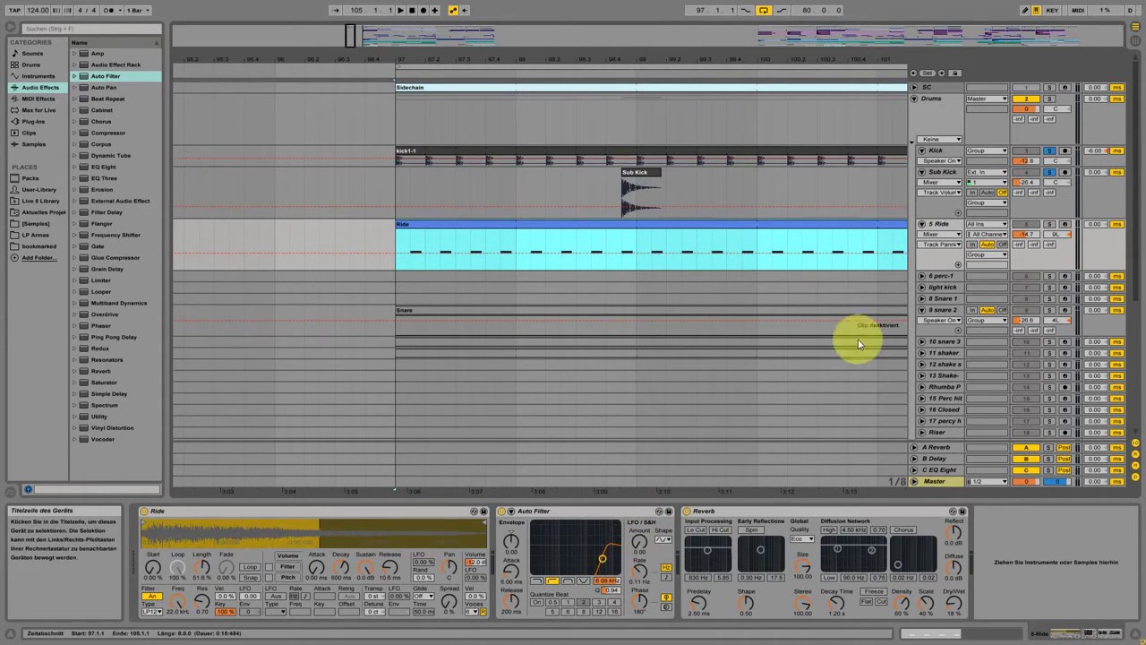
pyautogui.click(1050, 225)
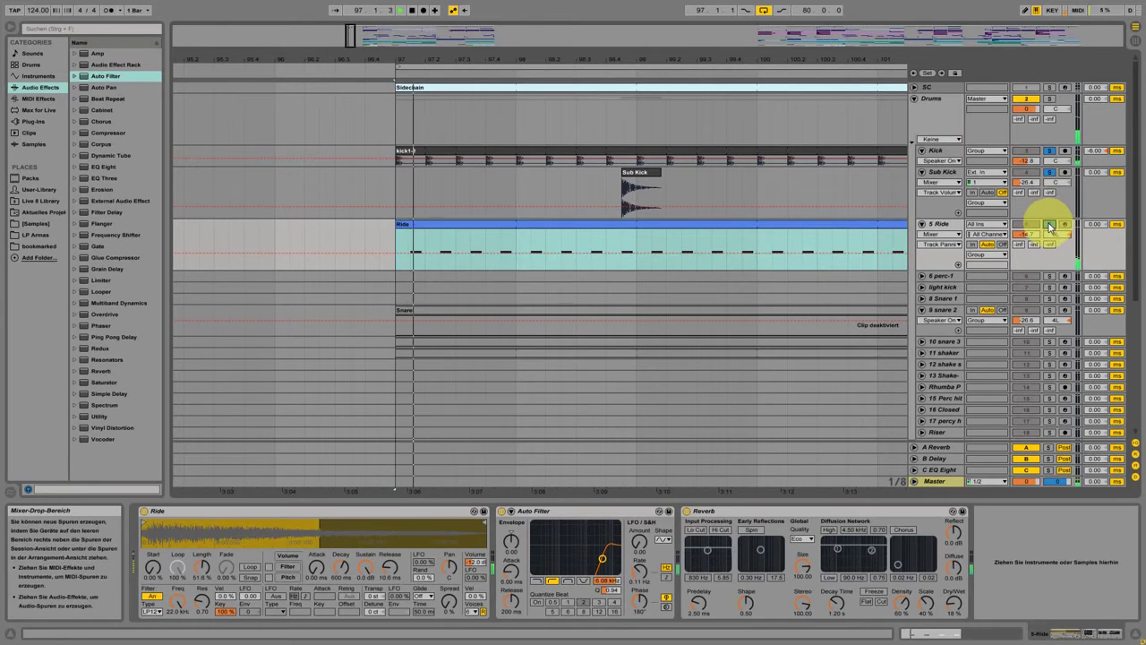
pyautogui.click(603, 560)
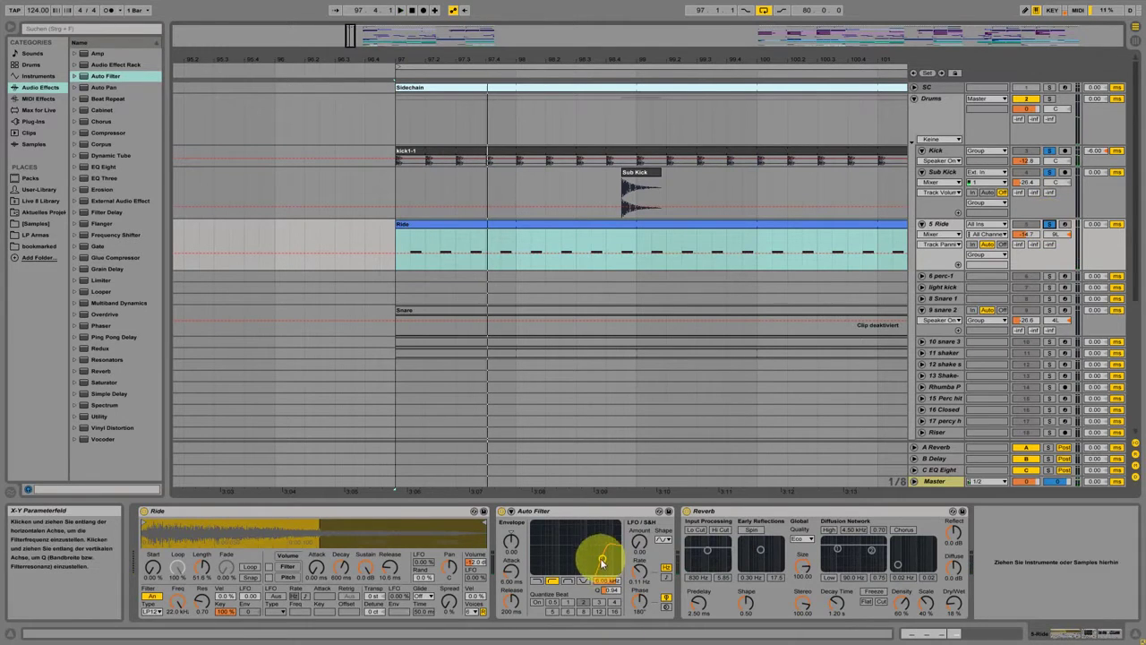
pyautogui.moveTo(596, 574); pyautogui.dragTo(603, 564)
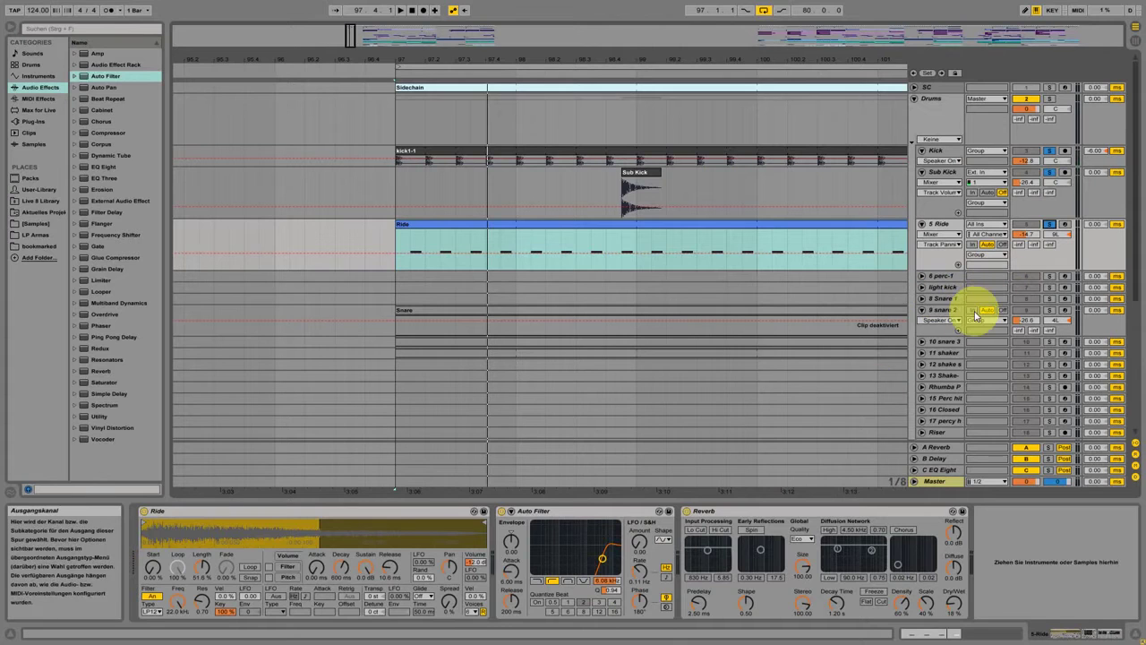
# Step: Activate the snare 2 and snare 3 clips starting at bar 97 and unfold the snare 3 track
pyautogui.moveTo(612, 55)
pyautogui.mouseDown()
pyautogui.moveTo(549, 48)
pyautogui.moveTo(615, 51)
pyautogui.mouseUp()
pyautogui.click(514, 312)
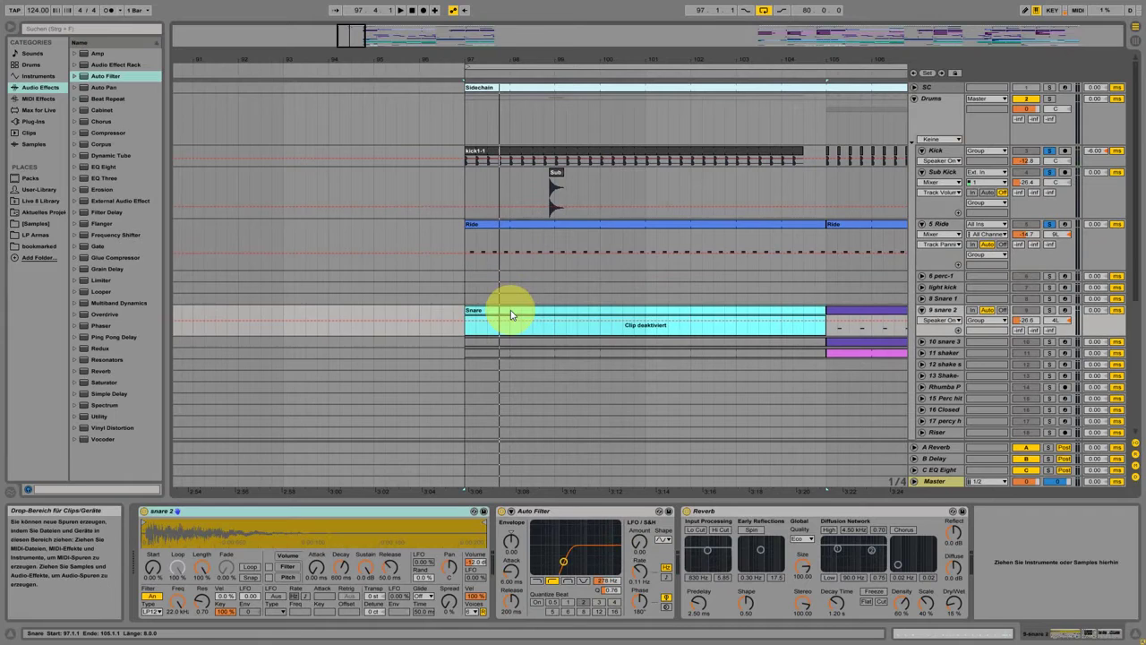
pyautogui.press('0')
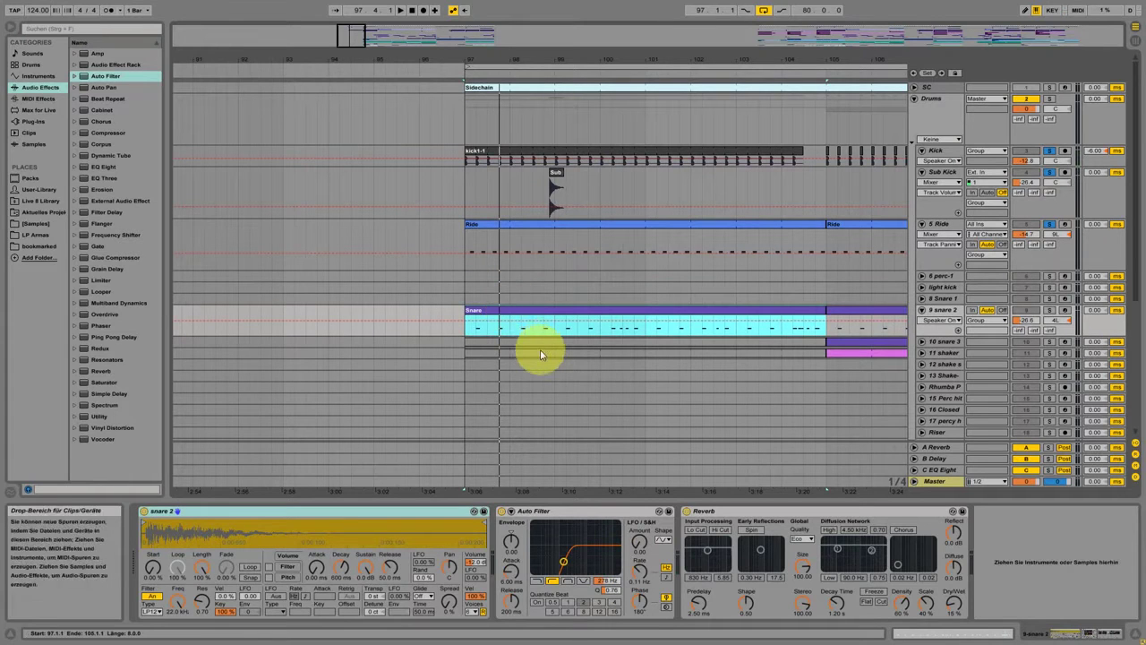
pyautogui.click(531, 341)
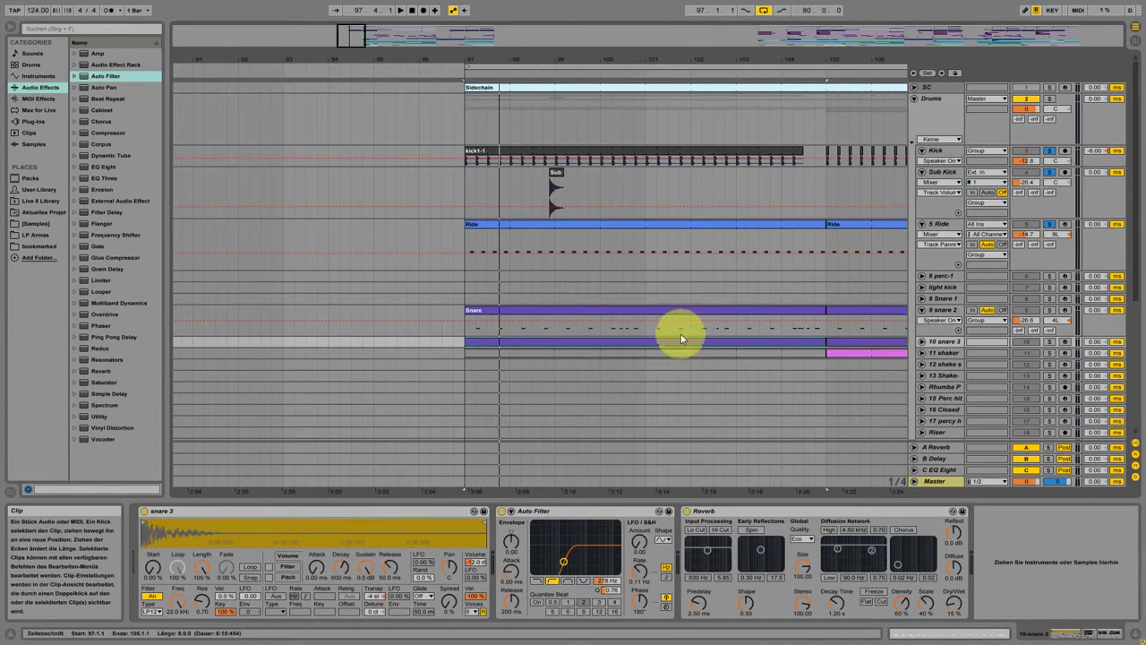
pyautogui.click(922, 341)
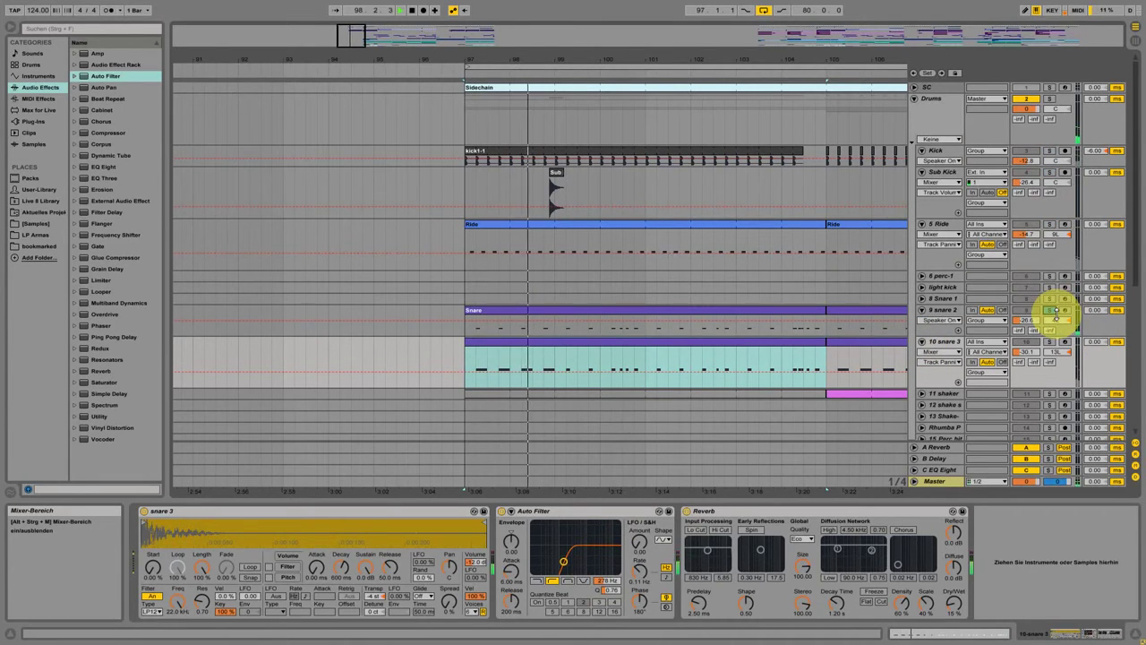
# Step: Listen to the snare 2 and snare 3 tracks in solo, and solo the whole Drums group
pyautogui.click(952, 312)
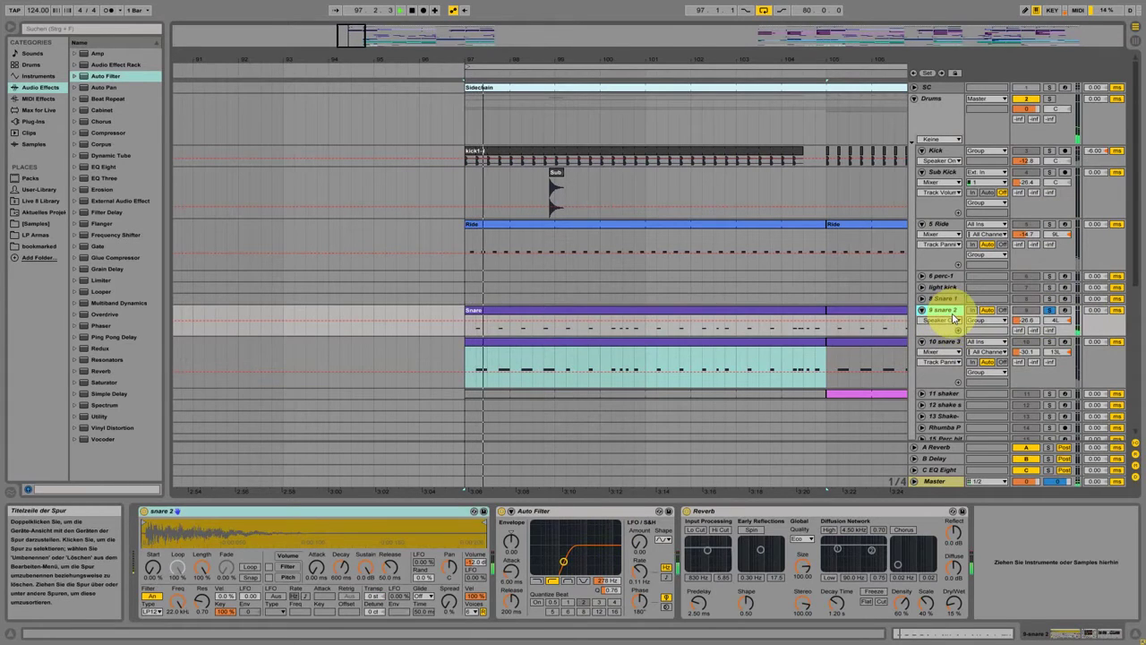
pyautogui.click(1053, 344)
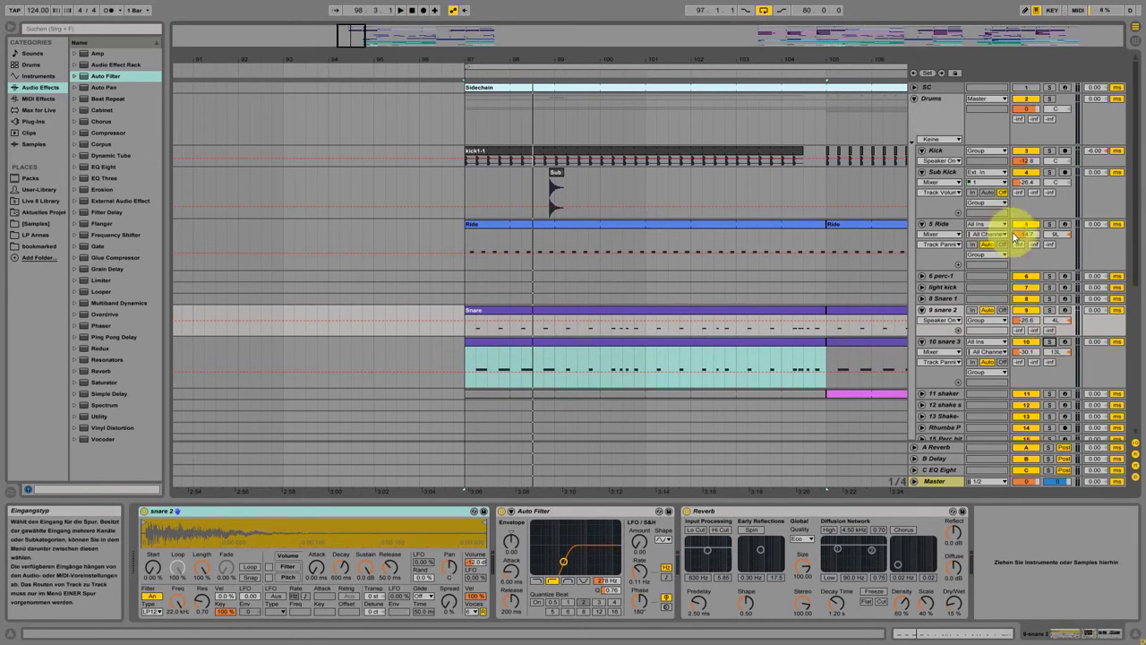
pyautogui.click(1049, 99)
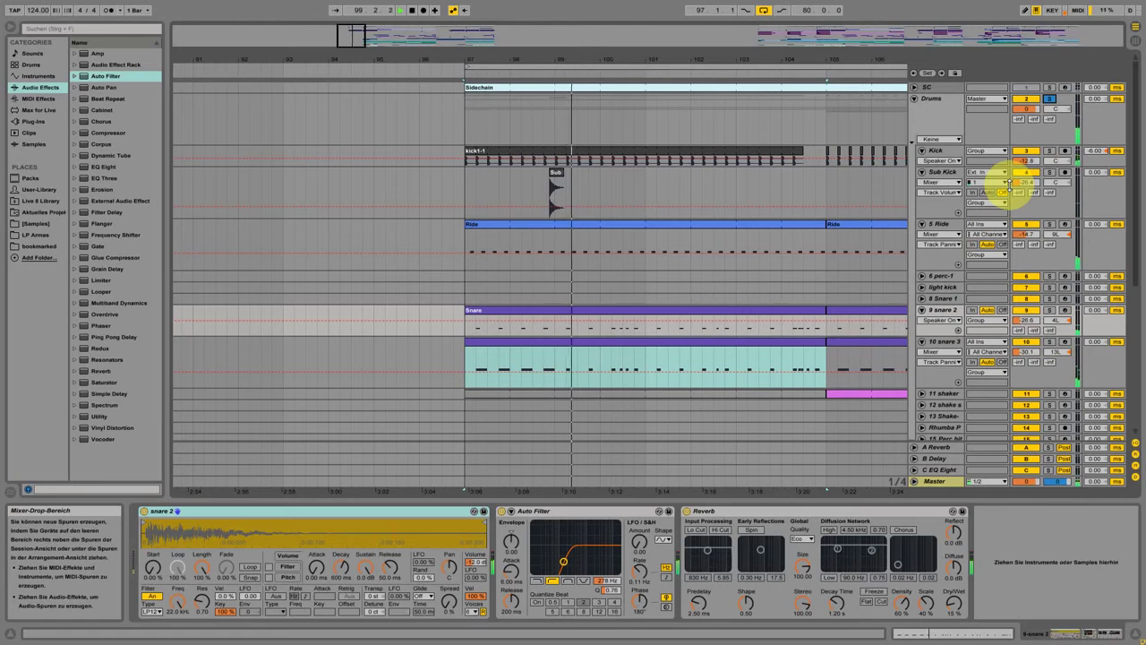
# Step: Inspect the snare 3 clip's C3 notes around bar 4 in the note editor with a fixed 1/16 grid, and return to the arrangement
pyautogui.doubleClick(624, 340)
pyautogui.press('space')
pyautogui.moveTo(668, 32); pyautogui.dragTo(663, 28)
pyautogui.rightClick(684, 386)
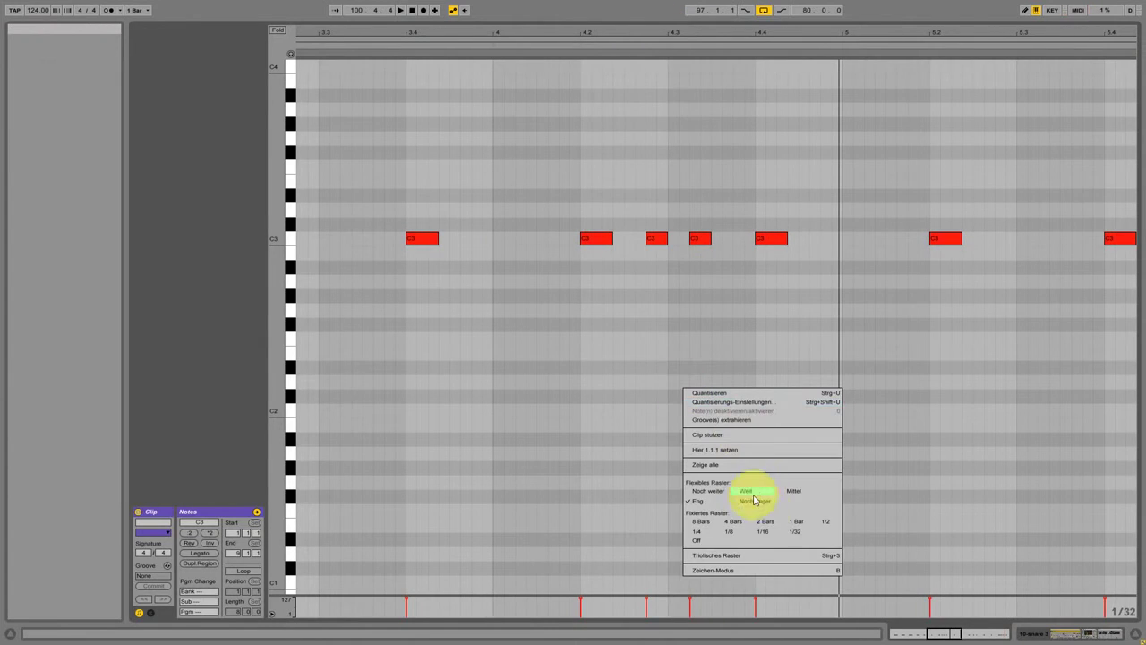
pyautogui.click(763, 532)
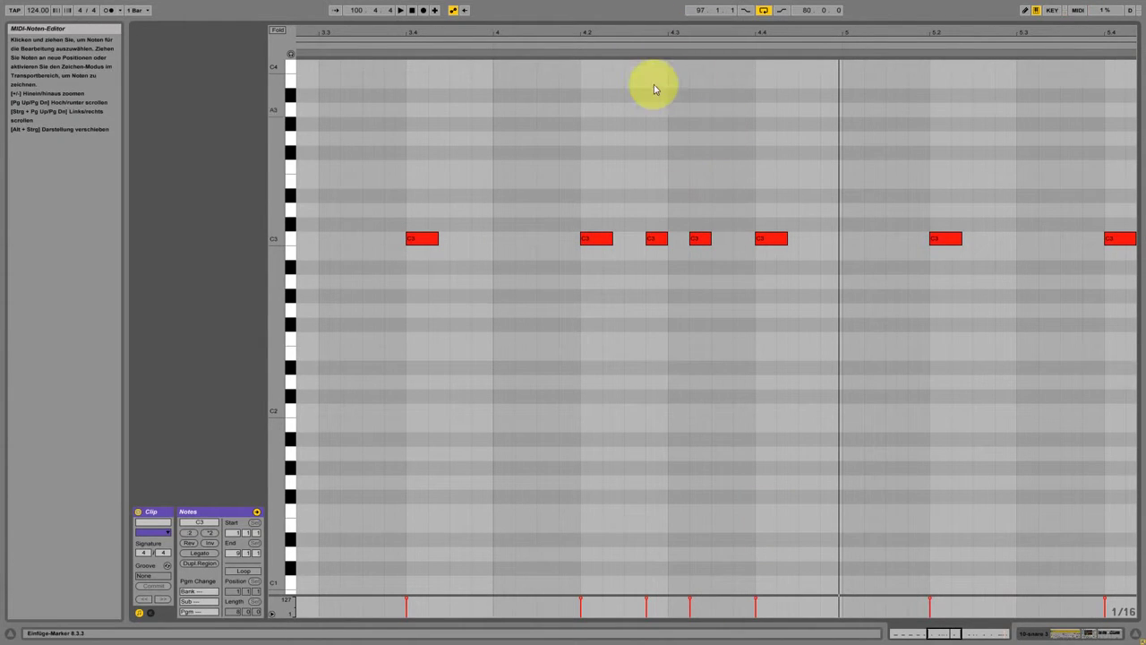
pyautogui.click(589, 239)
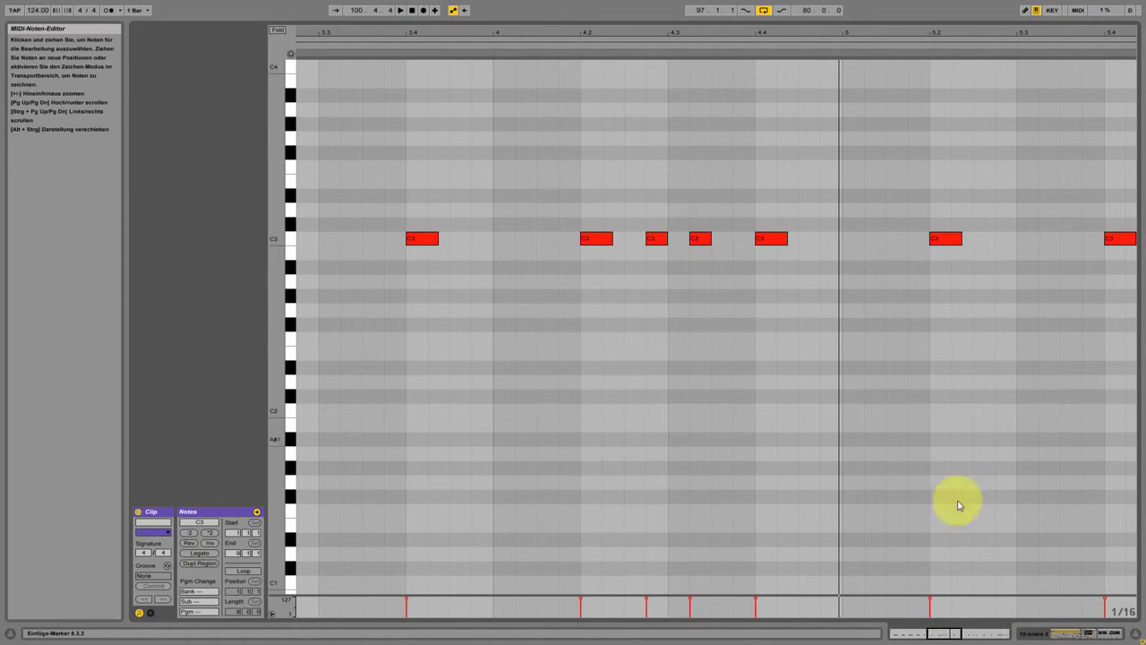
pyautogui.click(1091, 636)
# Step: Activate the shaker clip at bar 97 and show its notes on a fixed 1/16 grid
pyautogui.moveTo(614, 60); pyautogui.dragTo(613, 60)
pyautogui.scroll(5, 660, 295)
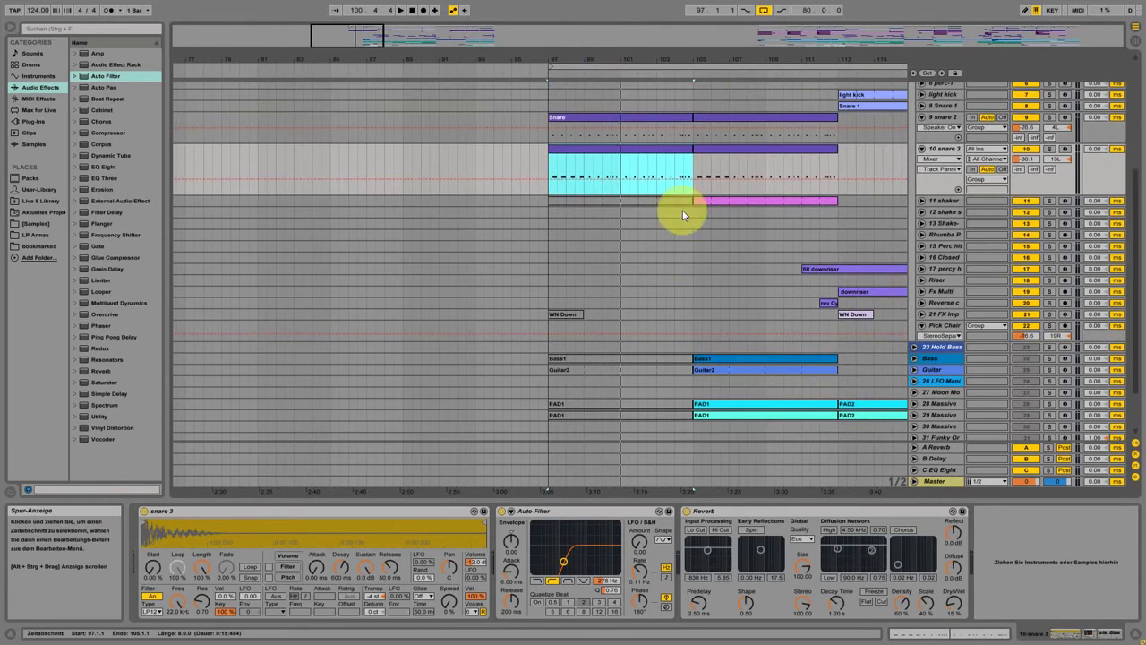
pyautogui.click(624, 248)
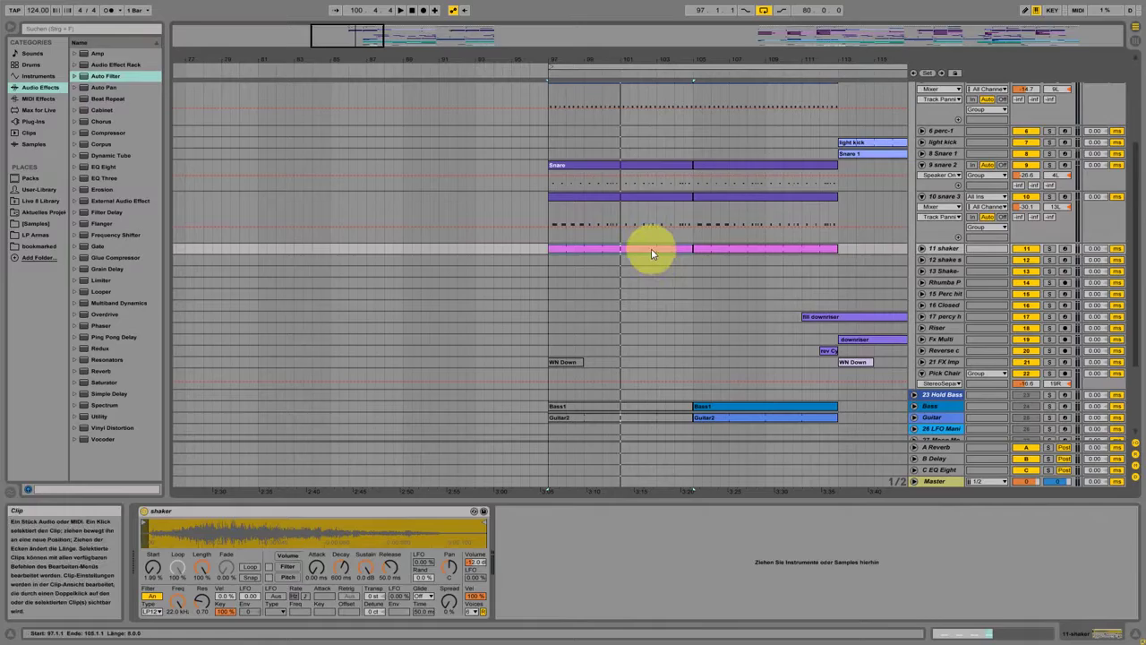
pyautogui.doubleClick(652, 249)
pyautogui.rightClick(362, 252)
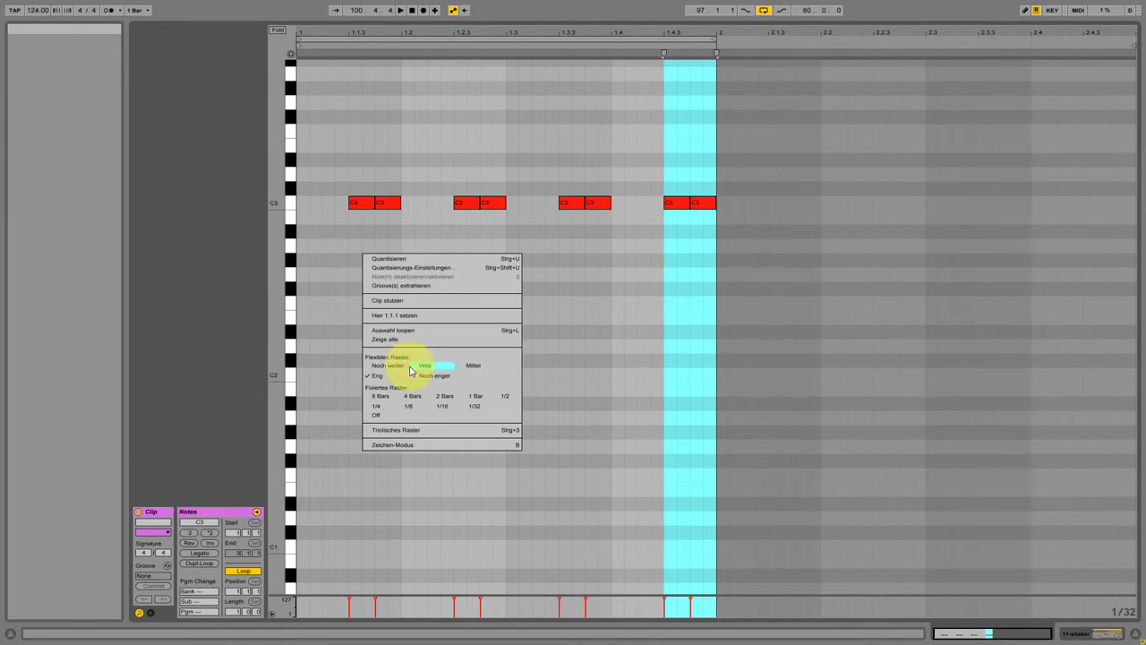
pyautogui.click(439, 408)
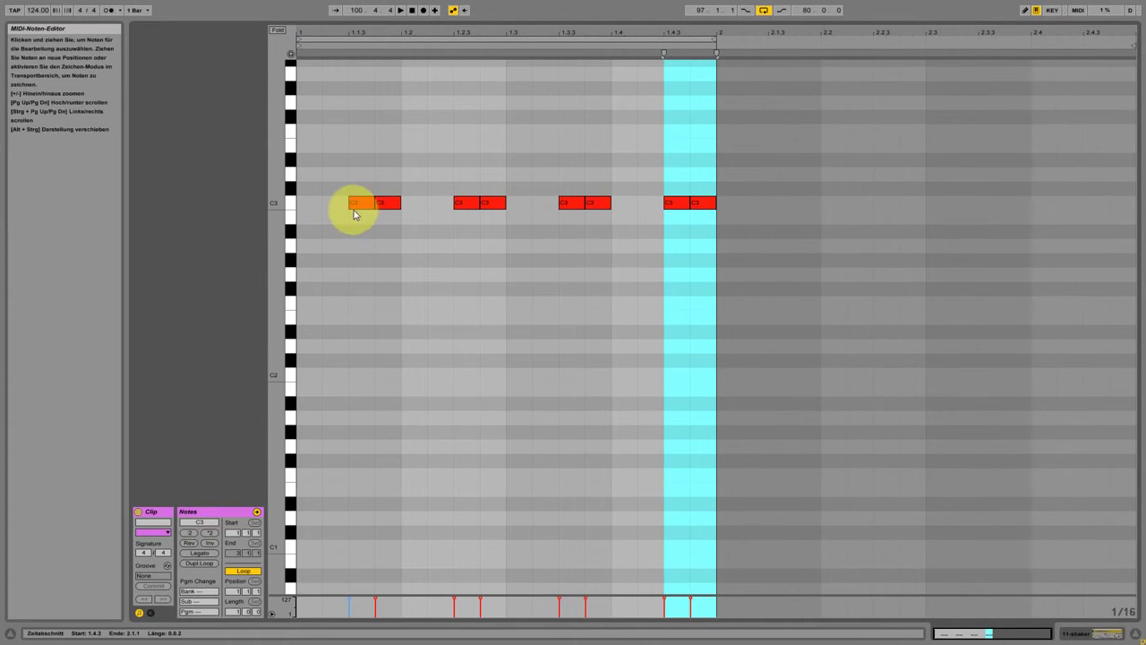
# Step: Return to the arrangement with the shaker's devices shown and play the 11 shaker track in solo
pyautogui.click(1081, 636)
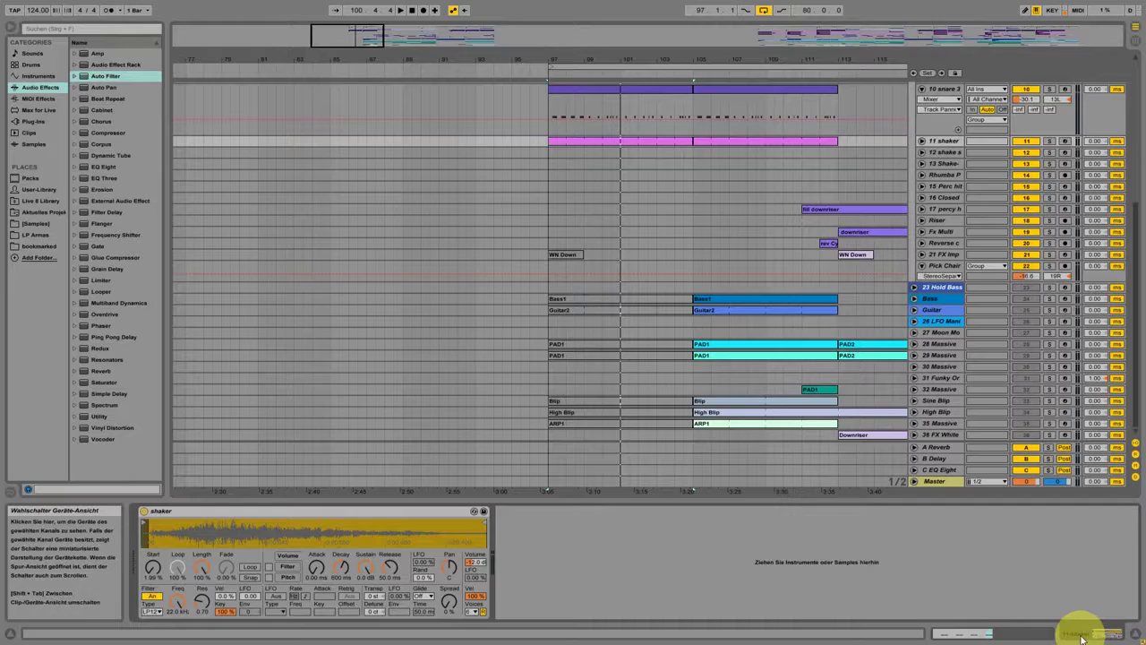
pyautogui.scroll(2, 990, 173)
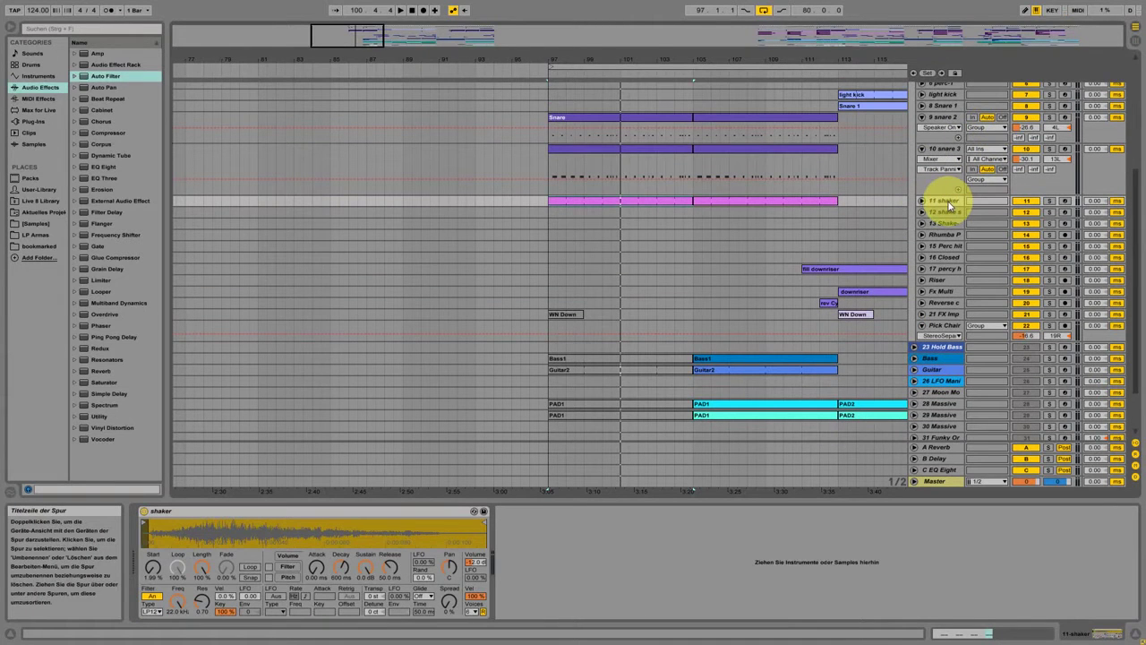
pyautogui.click(1049, 202)
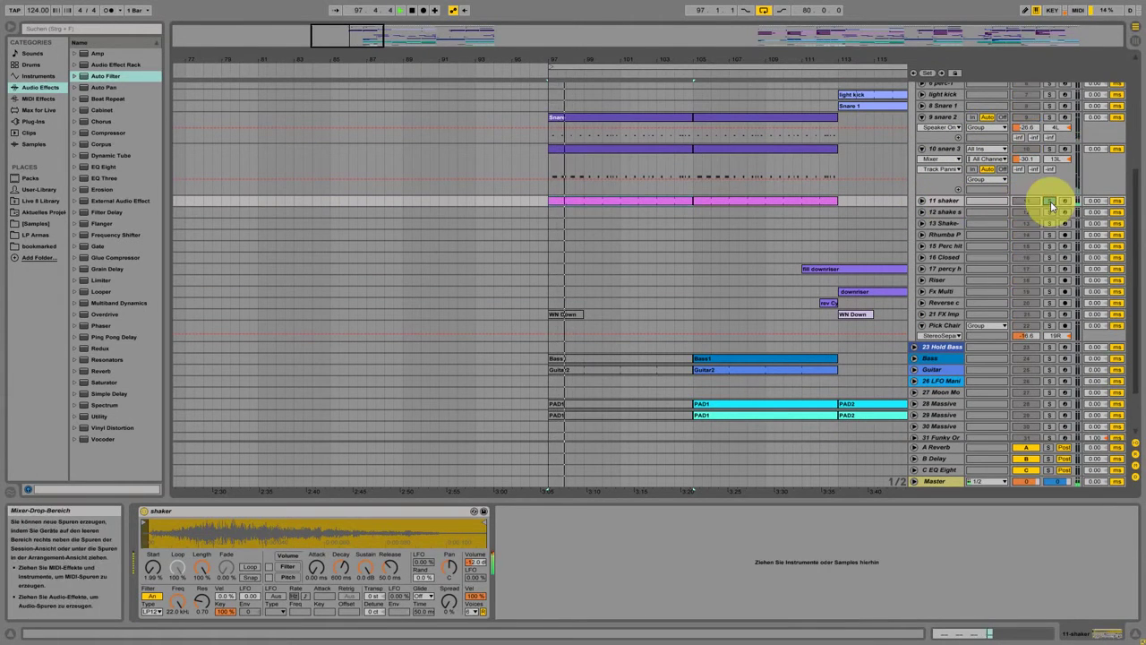
# Step: End the 11 shaker solo, and activate the WN Down clip at bar 97 on the 21 FX Impact track with its automation unfolded
pyautogui.click(1050, 204)
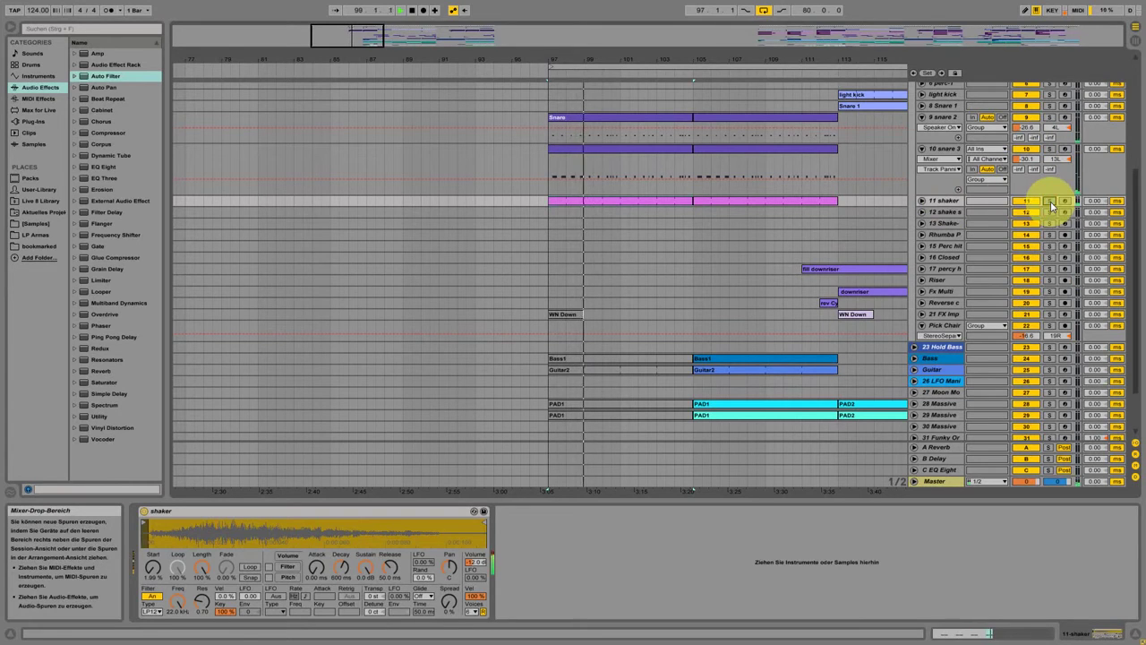
pyautogui.click(945, 315)
pyautogui.click(563, 314)
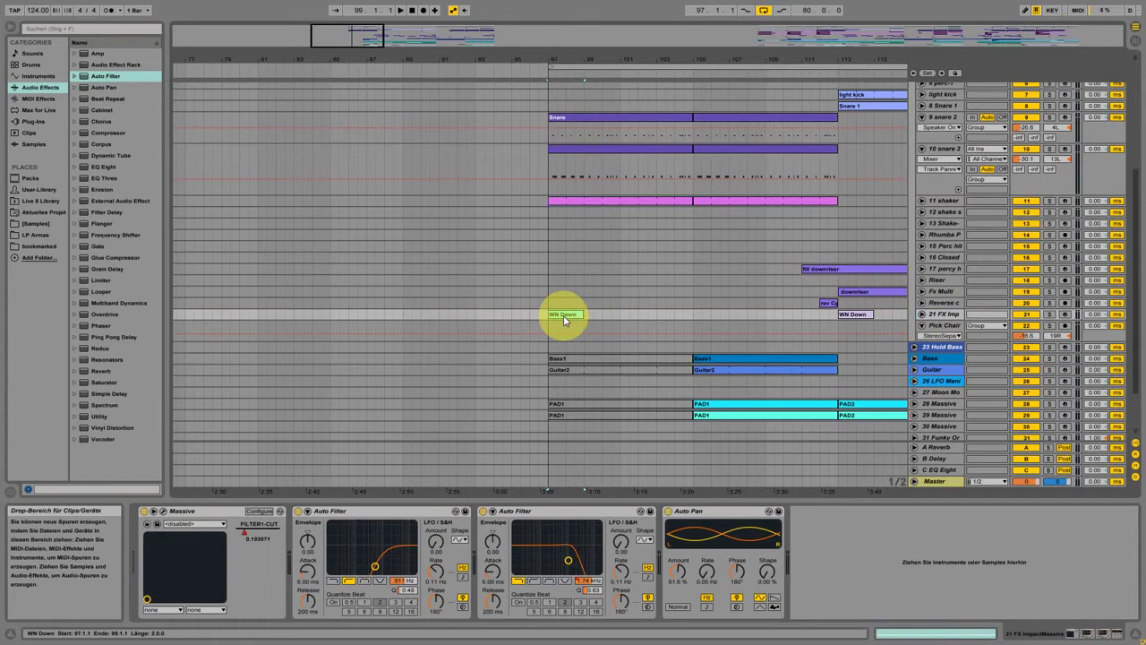
pyautogui.click(923, 314)
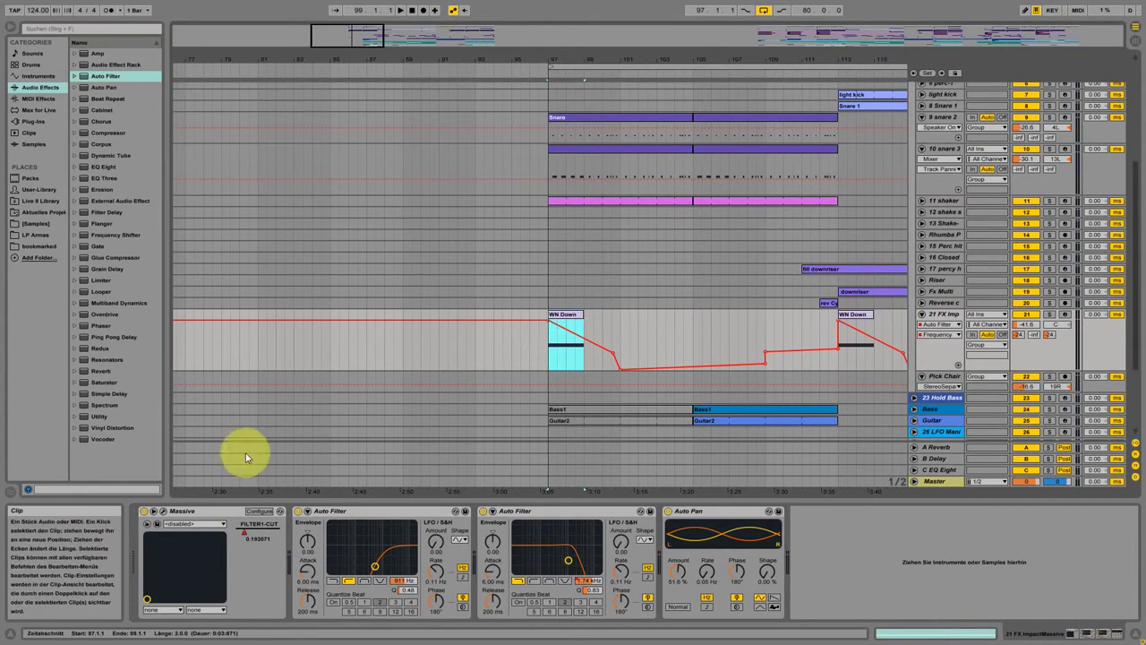
# Step: Inspect the Massive synth on the 21 FX Impact track, and listen to the track in solo
pyautogui.click(166, 514)
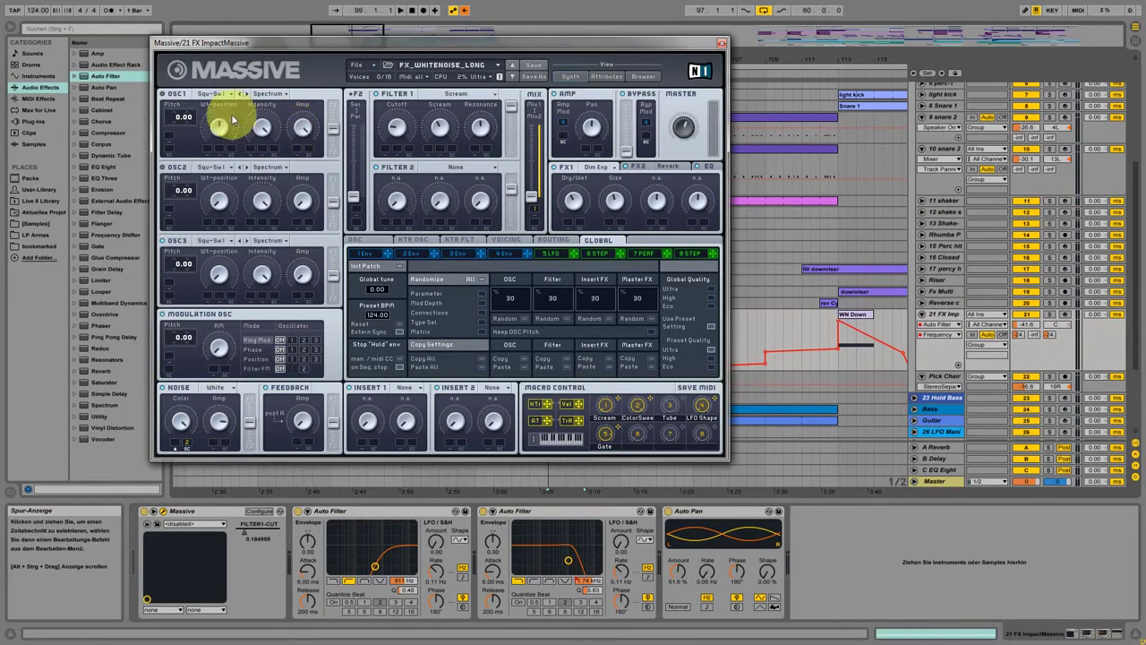
pyautogui.click(722, 43)
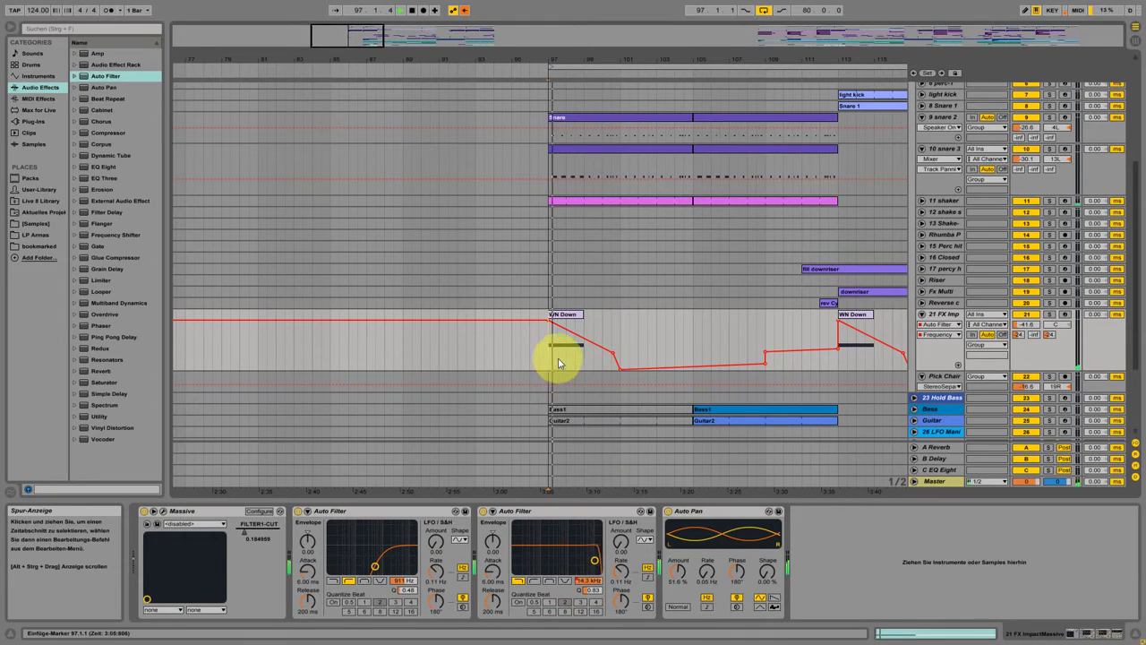
pyautogui.click(1050, 314)
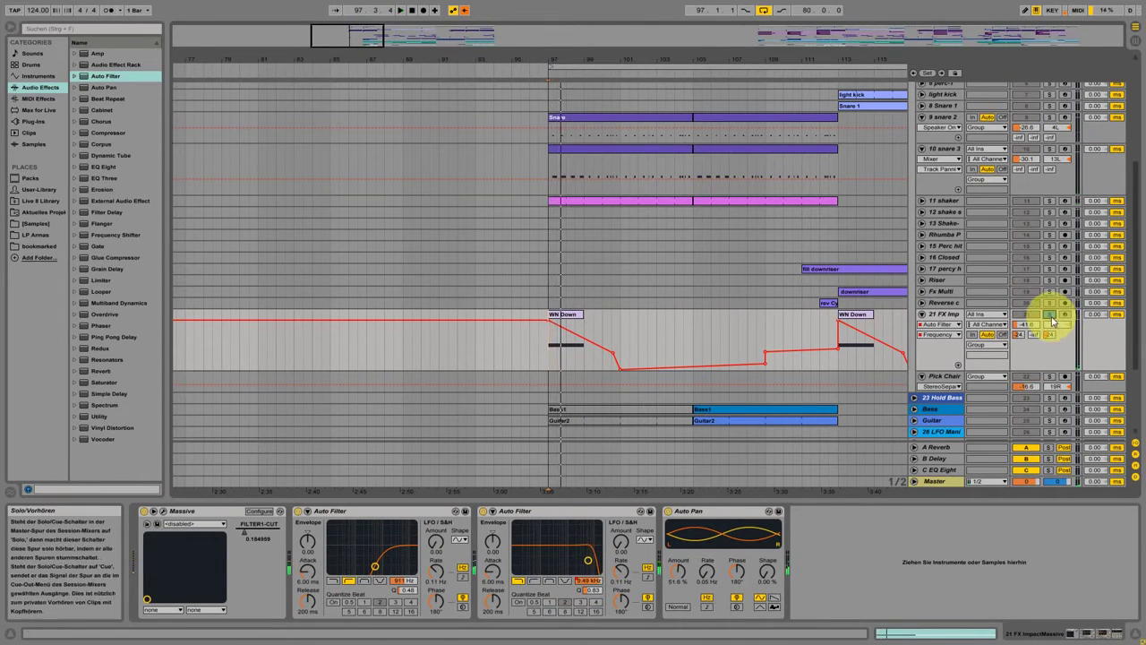
pyautogui.click(1050, 313)
# Step: Unfold the Fx Multi, Riser and 17 percy hit2 tracks, and reduce the percy hit2 track's height
pyautogui.scroll(-4, 936, 359)
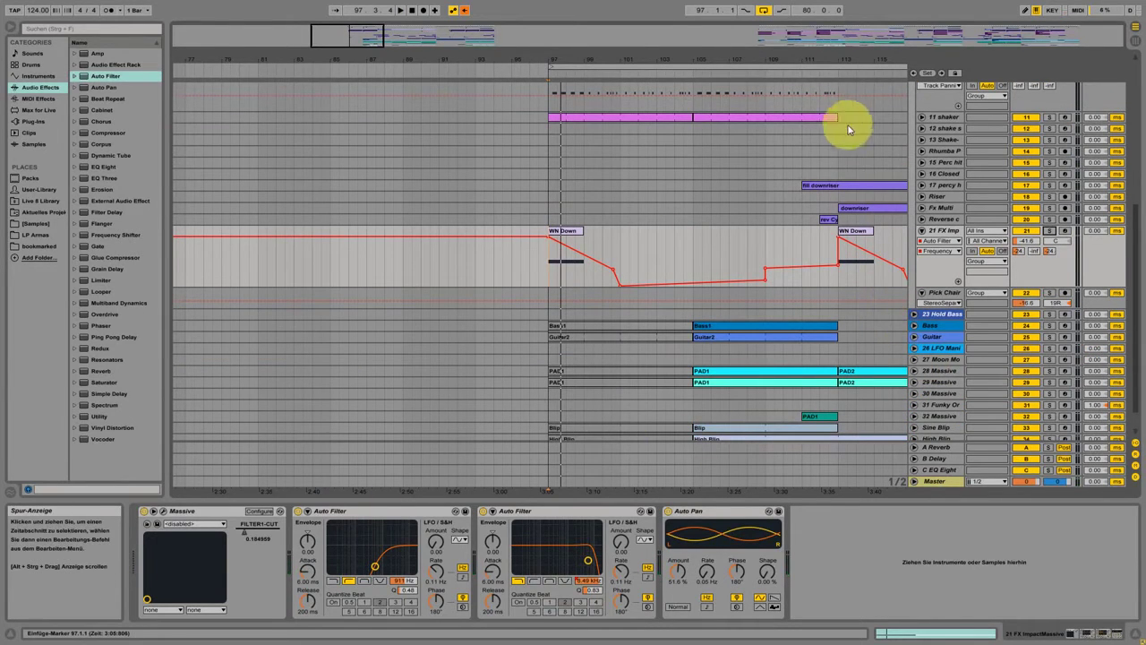
pyautogui.moveTo(812, 59); pyautogui.dragTo(644, 57)
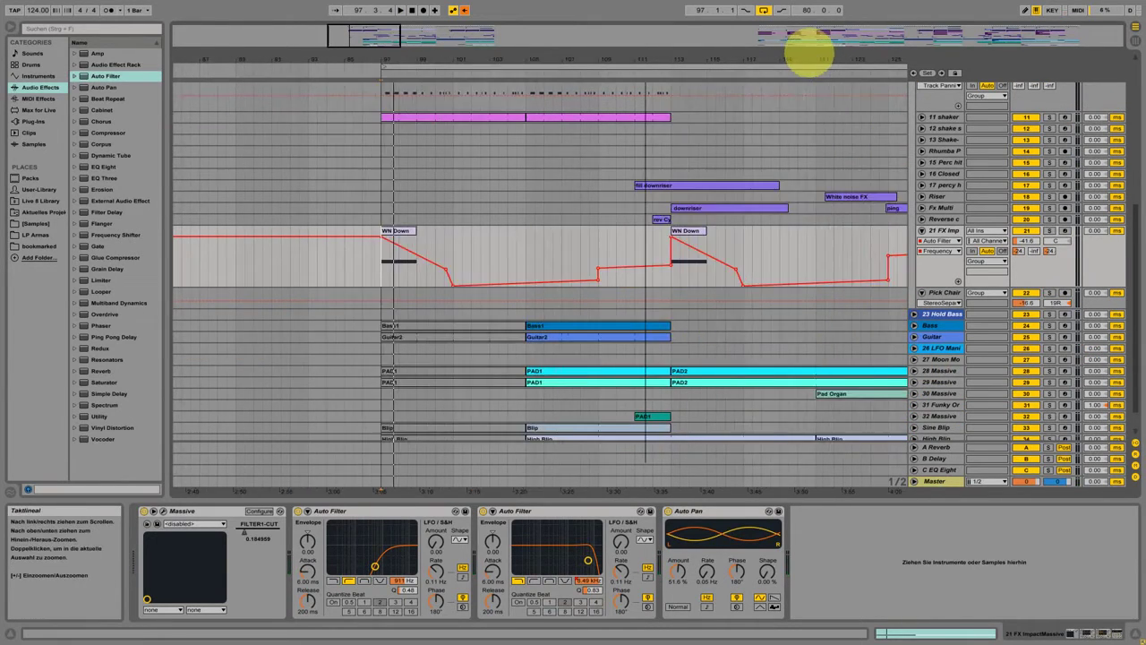
pyautogui.click(603, 186)
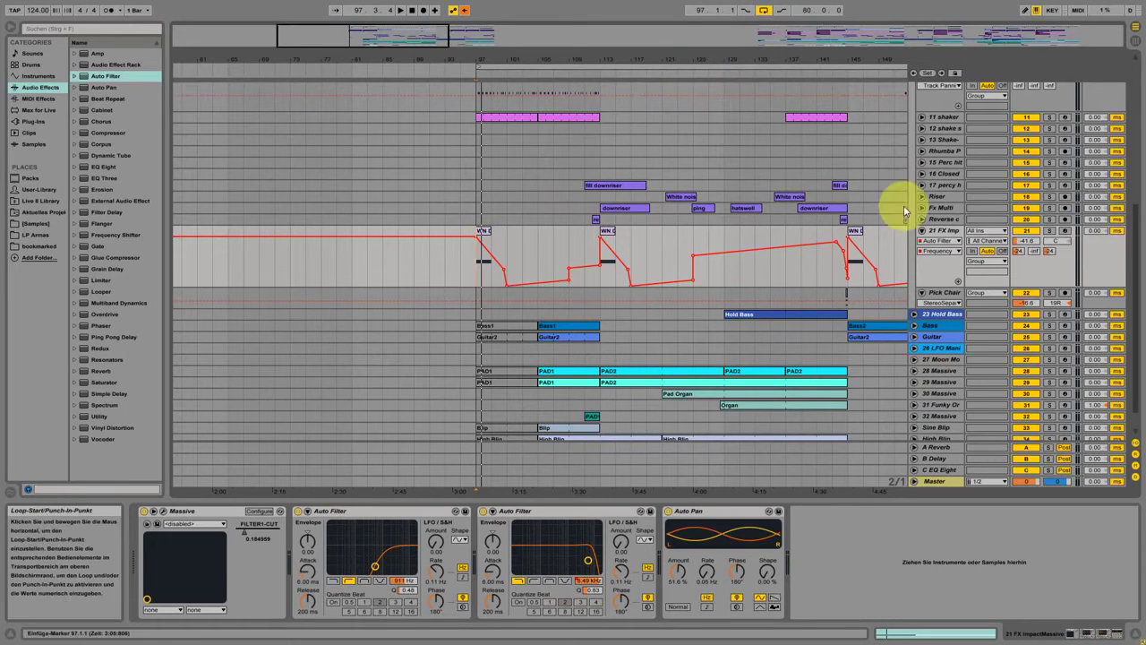
pyautogui.moveTo(726, 54); pyautogui.dragTo(704, 120)
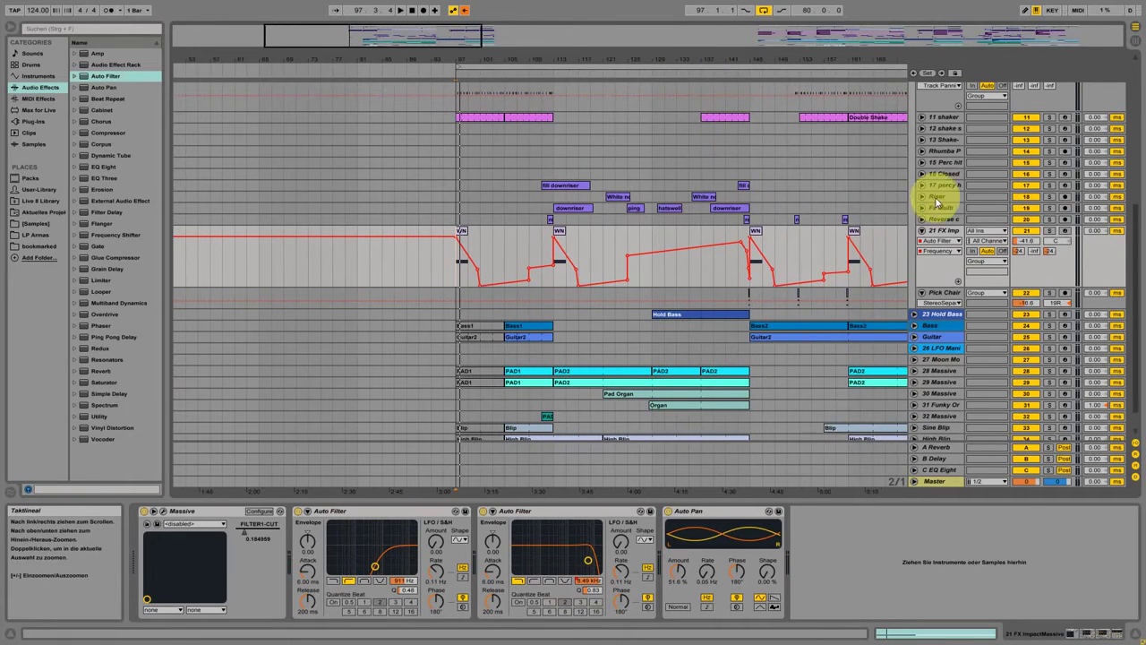
pyautogui.click(922, 208)
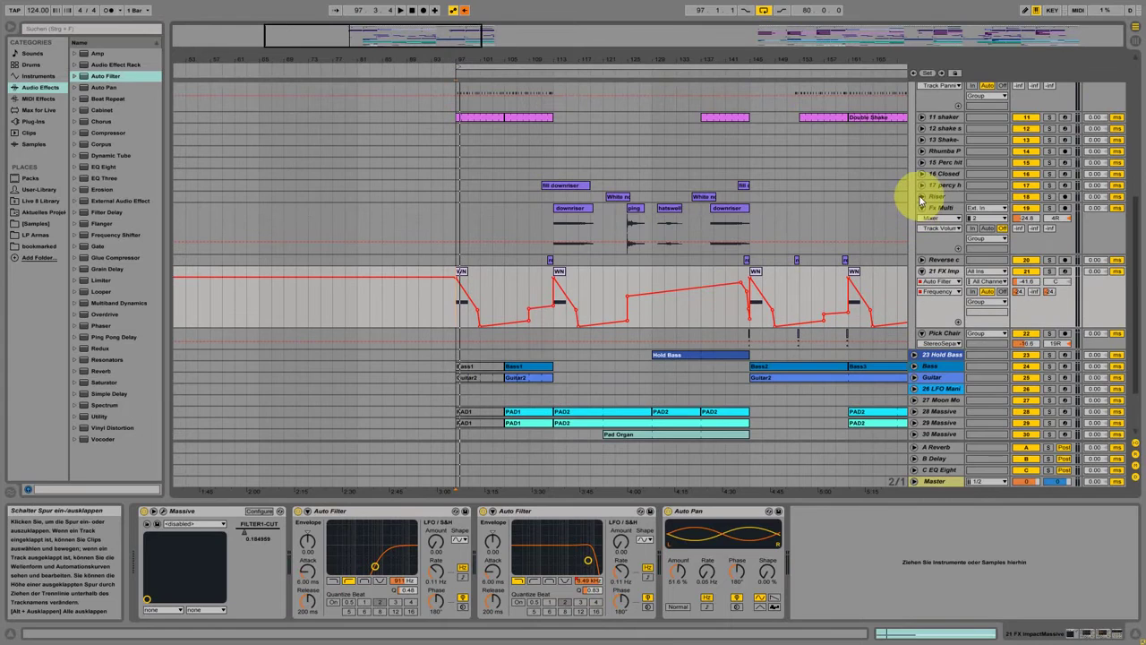
pyautogui.click(922, 197)
pyautogui.click(923, 185)
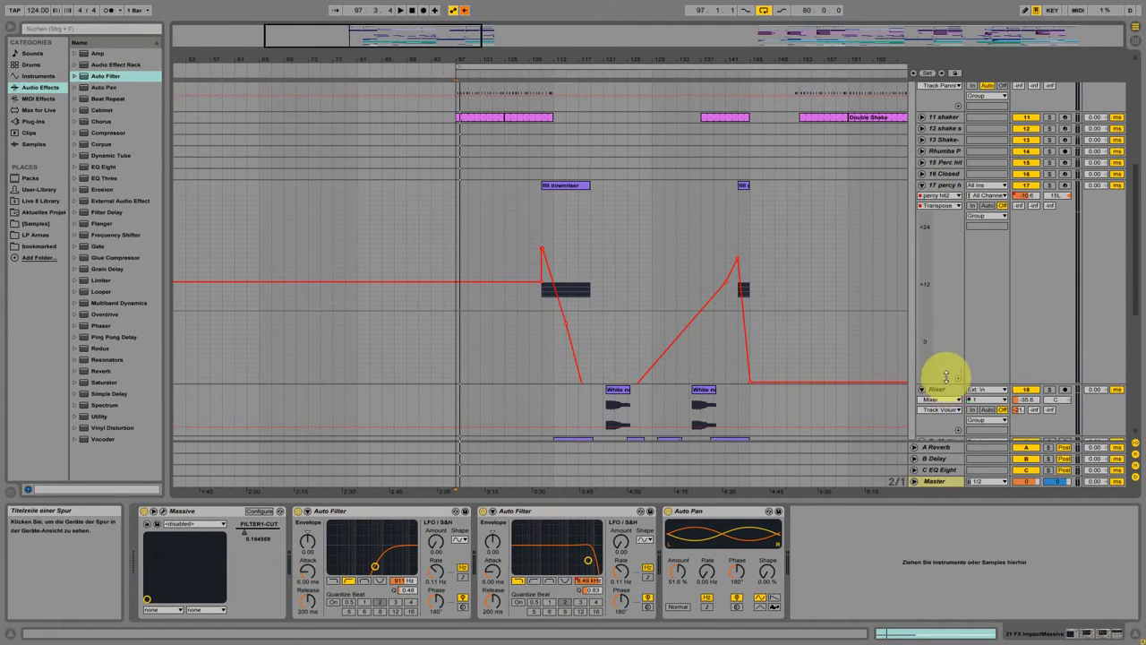
pyautogui.moveTo(947, 380); pyautogui.dragTo(947, 320)
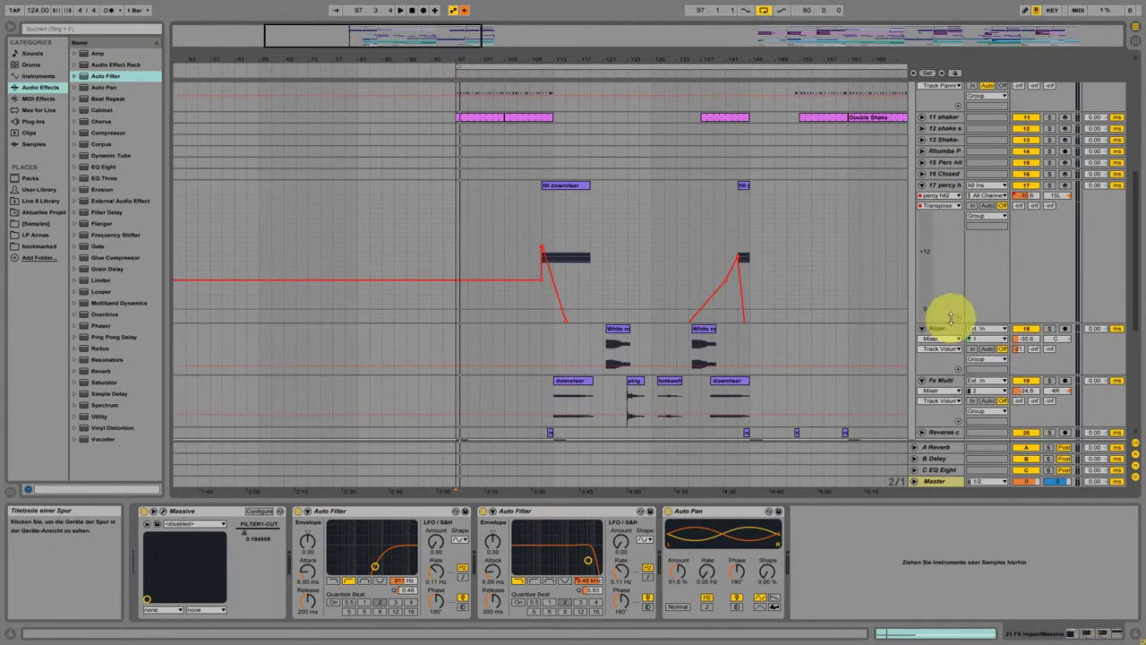
# Step: Listen to the fill downriser clip at bar 111 on the 17 percy hit2 track in solo, and end the solo
pyautogui.click(568, 185)
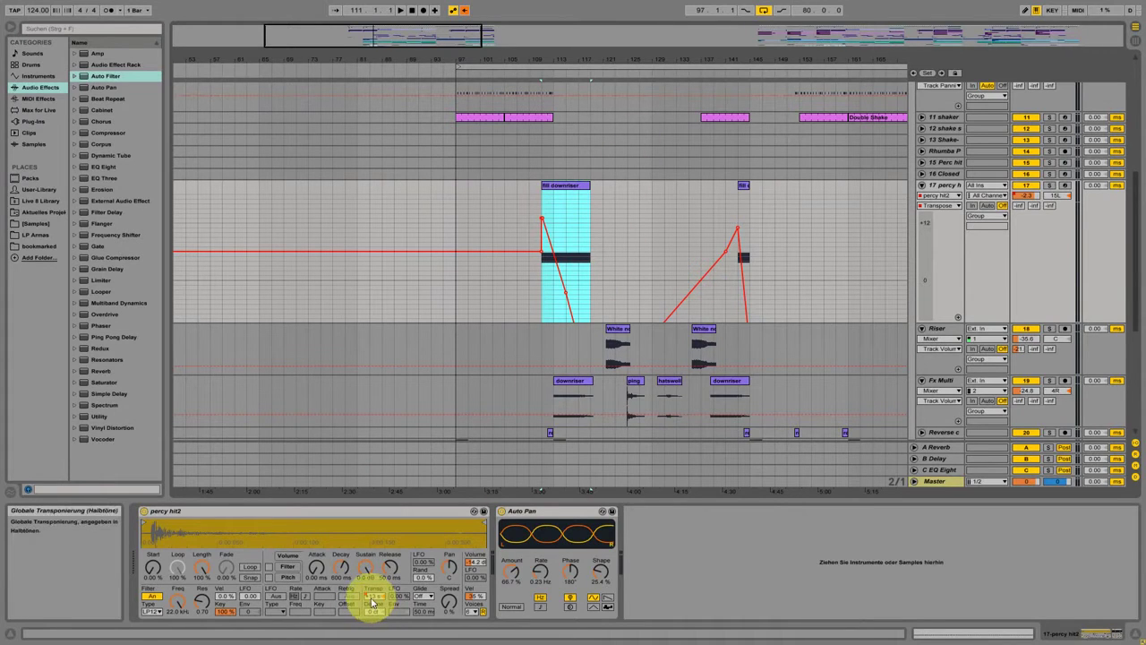
pyautogui.click(1049, 184)
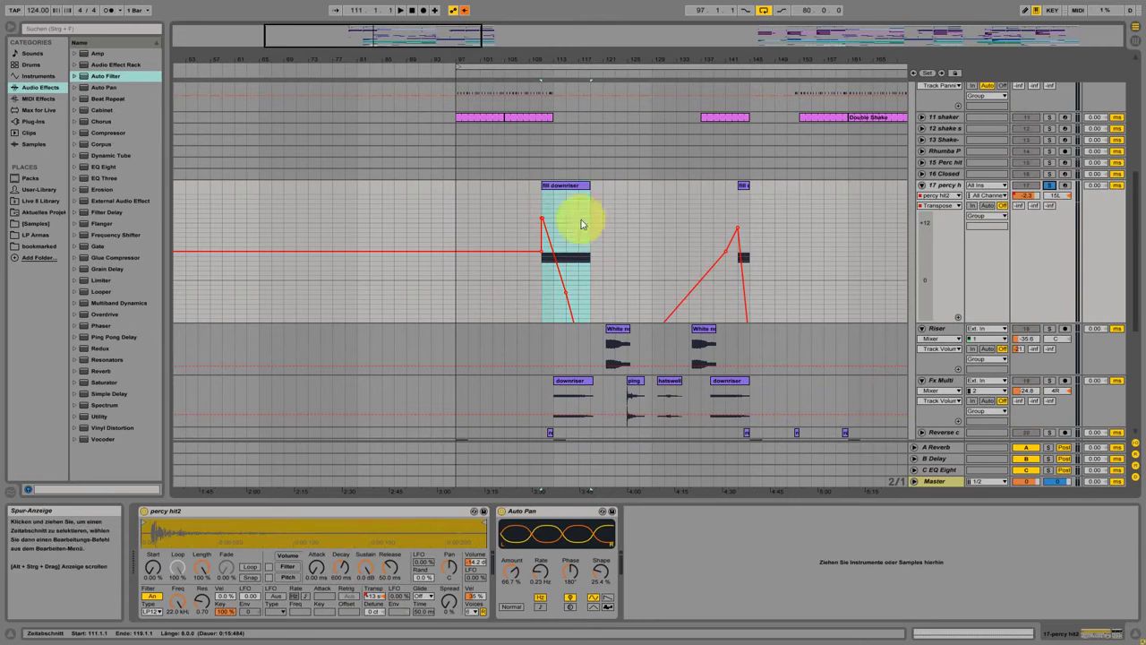
pyautogui.click(561, 186)
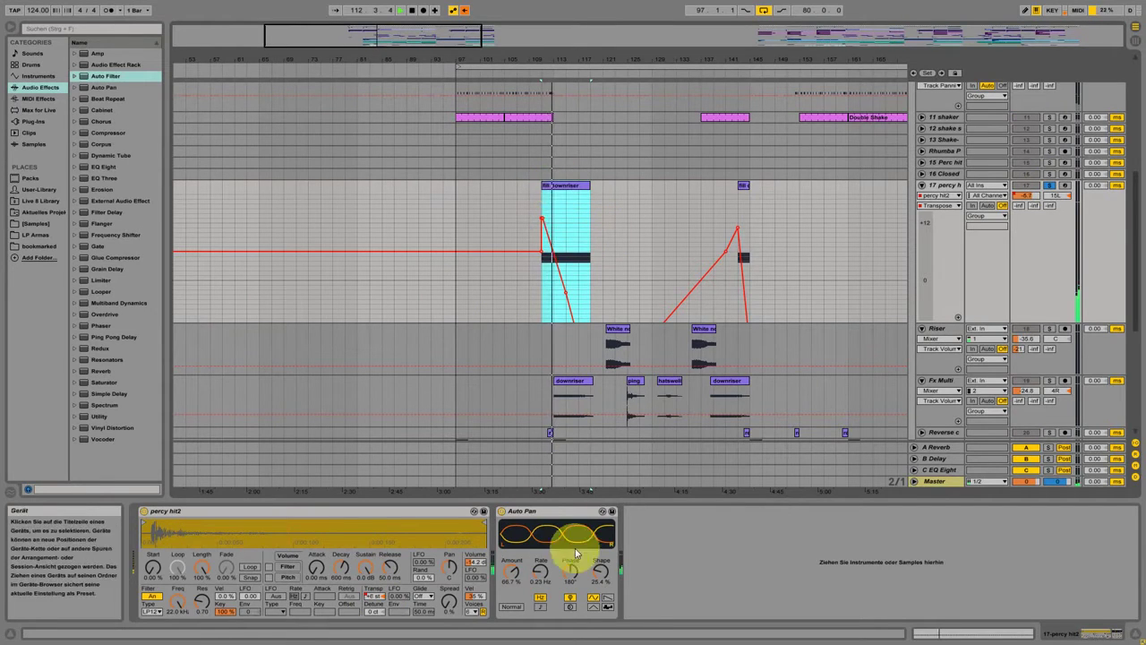
pyautogui.click(1050, 186)
pyautogui.click(794, 218)
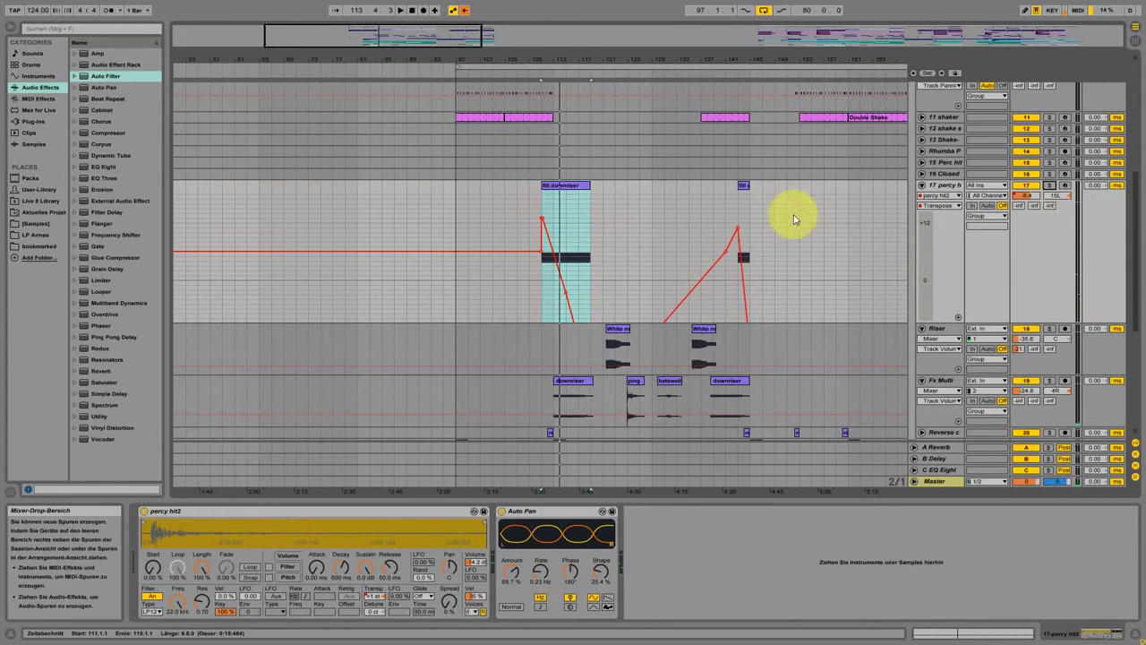
# Step: Fold the 17 percy hit2, snare 3, snare 2, Ride and Sub Kick tracks
pyautogui.click(921, 185)
pyautogui.scroll(3, 859, 211)
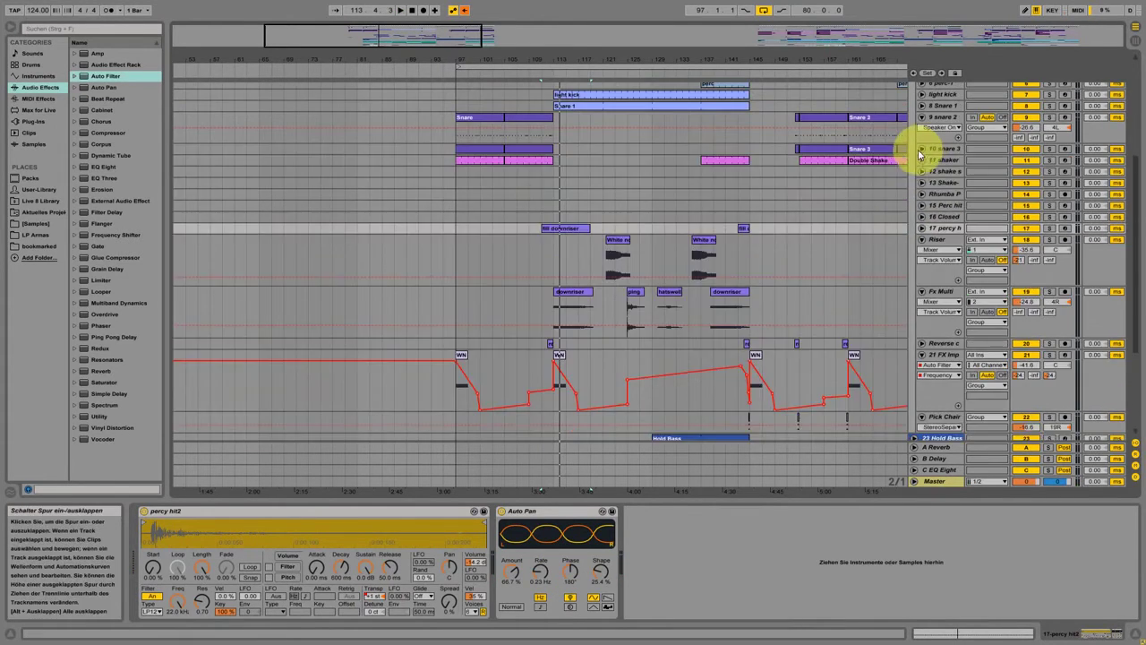
pyautogui.click(922, 118)
pyautogui.scroll(5, 890, 184)
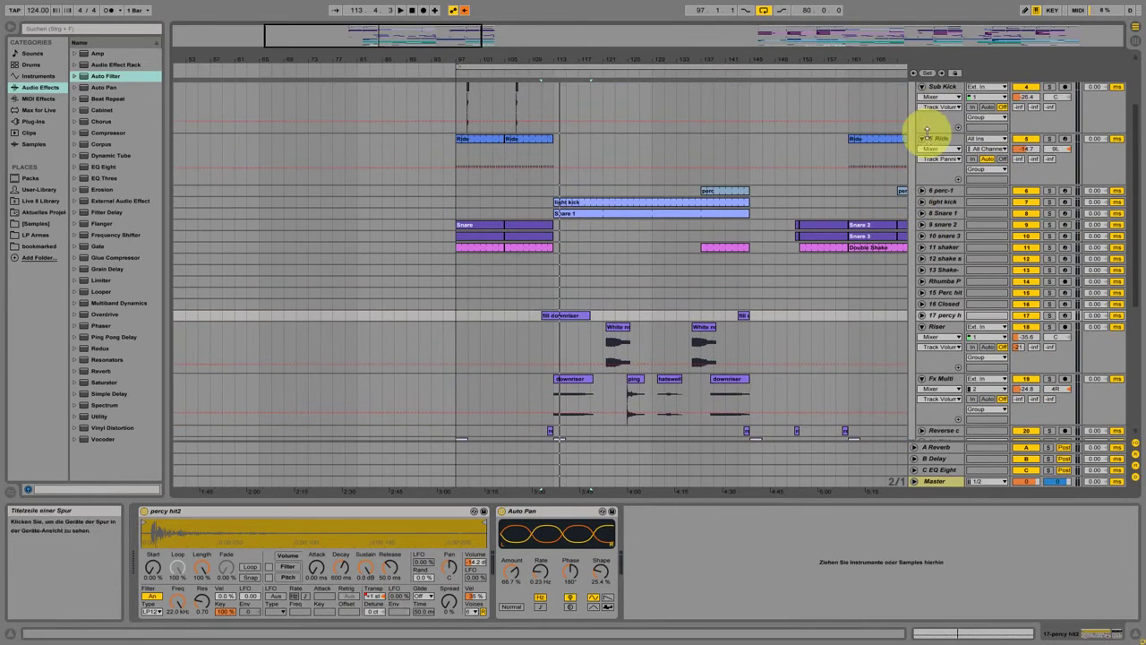
pyautogui.click(923, 139)
pyautogui.click(922, 86)
# Step: Activate the Bass1 clip at bar 97 on the Bass track and view its notes
pyautogui.scroll(-3, 568, 313)
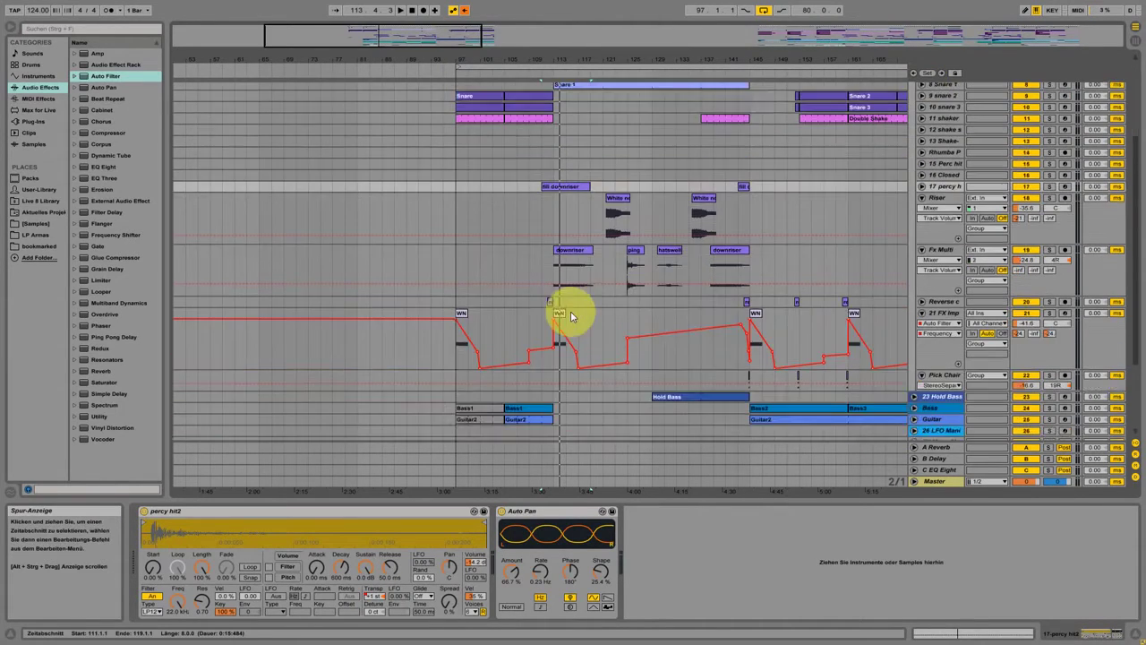
pyautogui.scroll(-3, 747, 389)
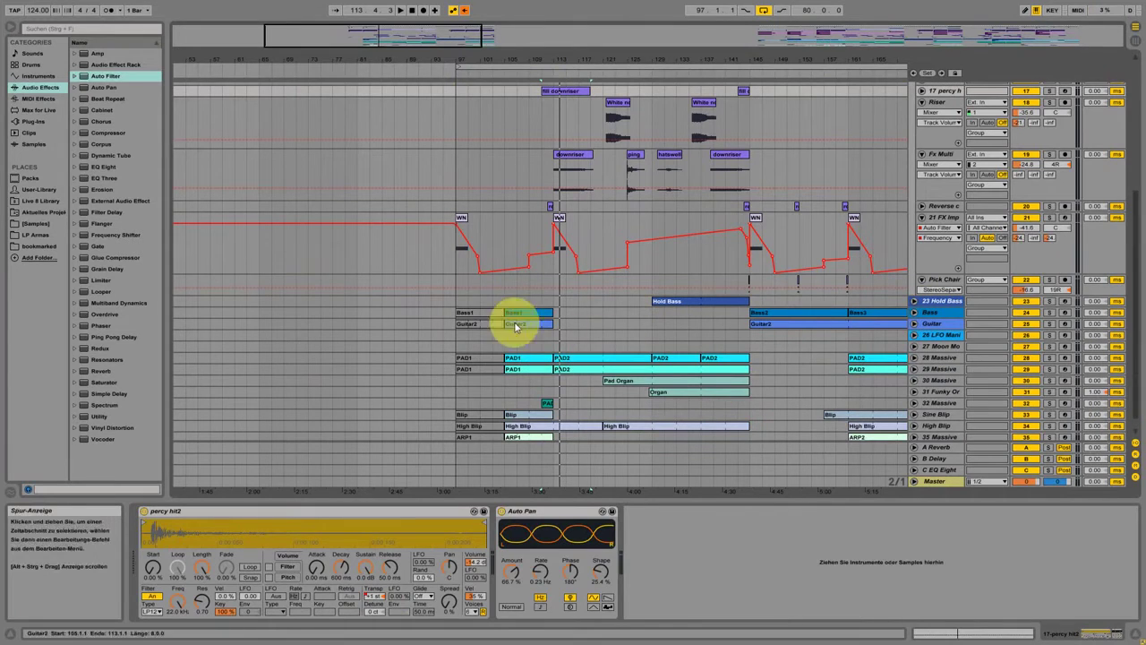
pyautogui.moveTo(489, 58); pyautogui.dragTo(491, 66)
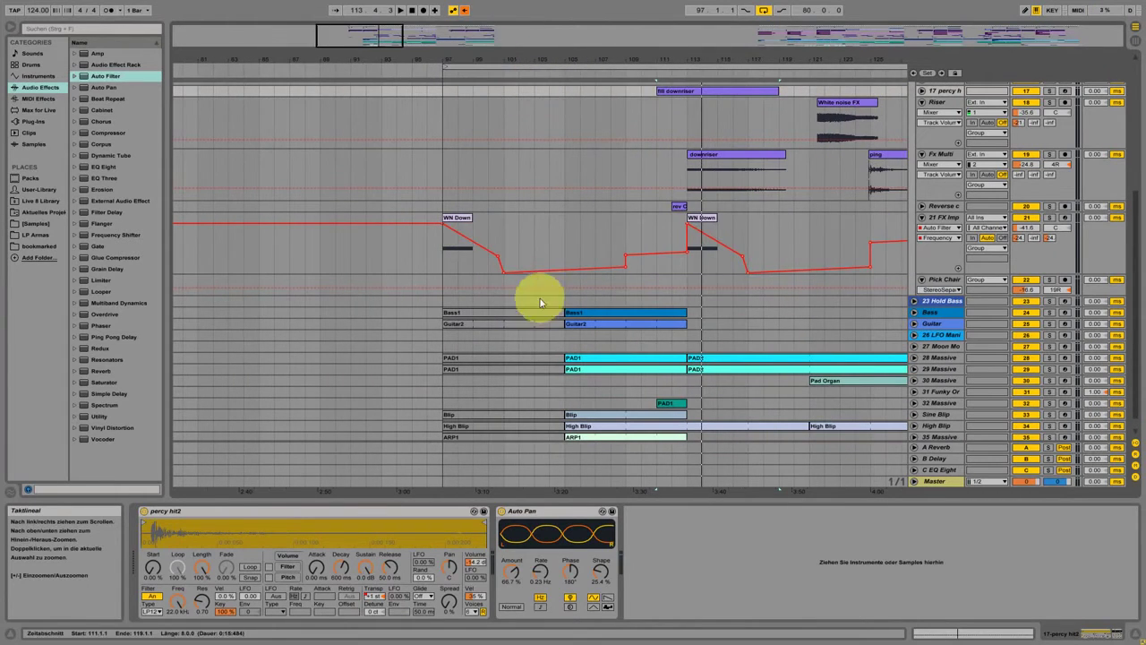
pyautogui.click(518, 314)
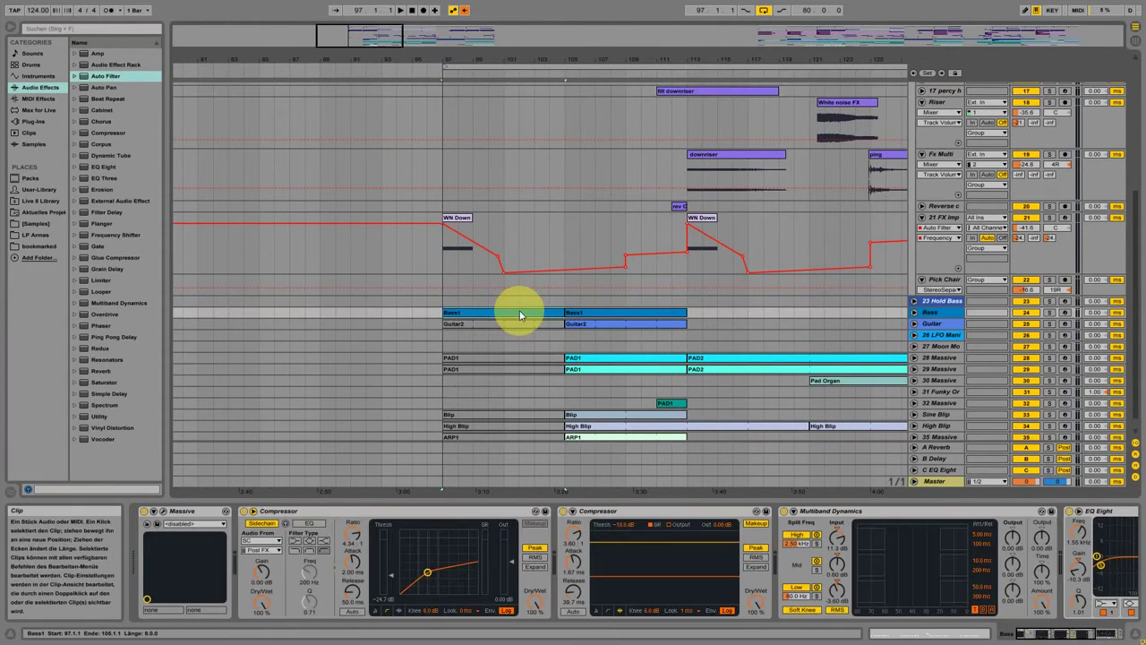
pyautogui.doubleClick(520, 314)
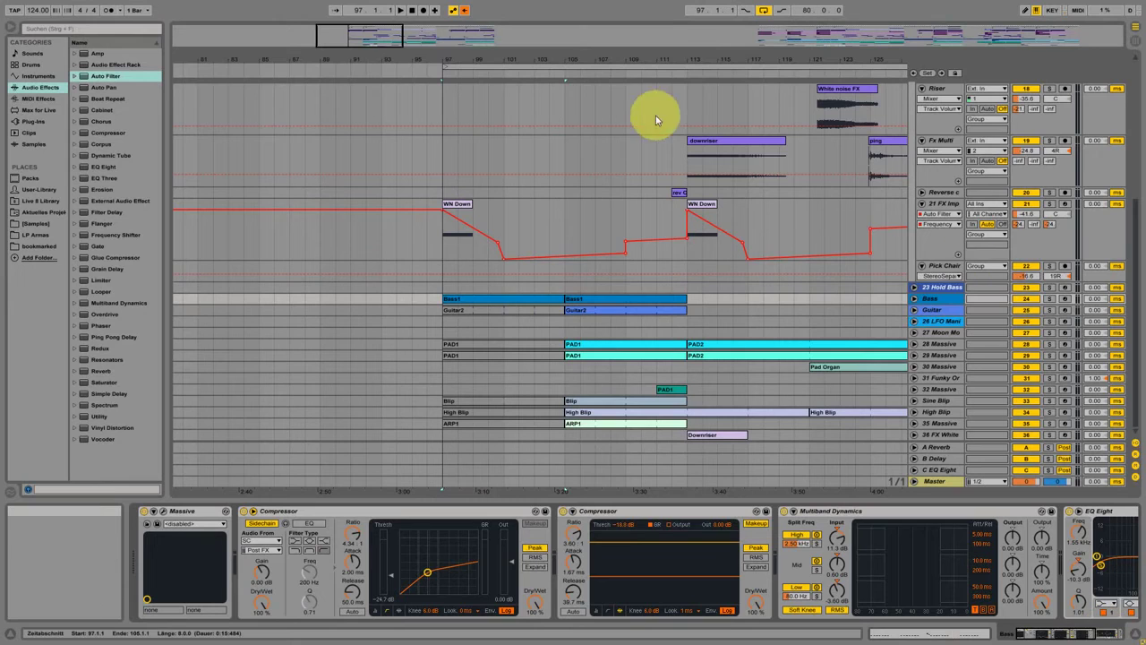
# Step: Play the Bass track in solo and with the other parts, and inspect its effects through to the Utility
pyautogui.click(1050, 296)
pyautogui.press('space')
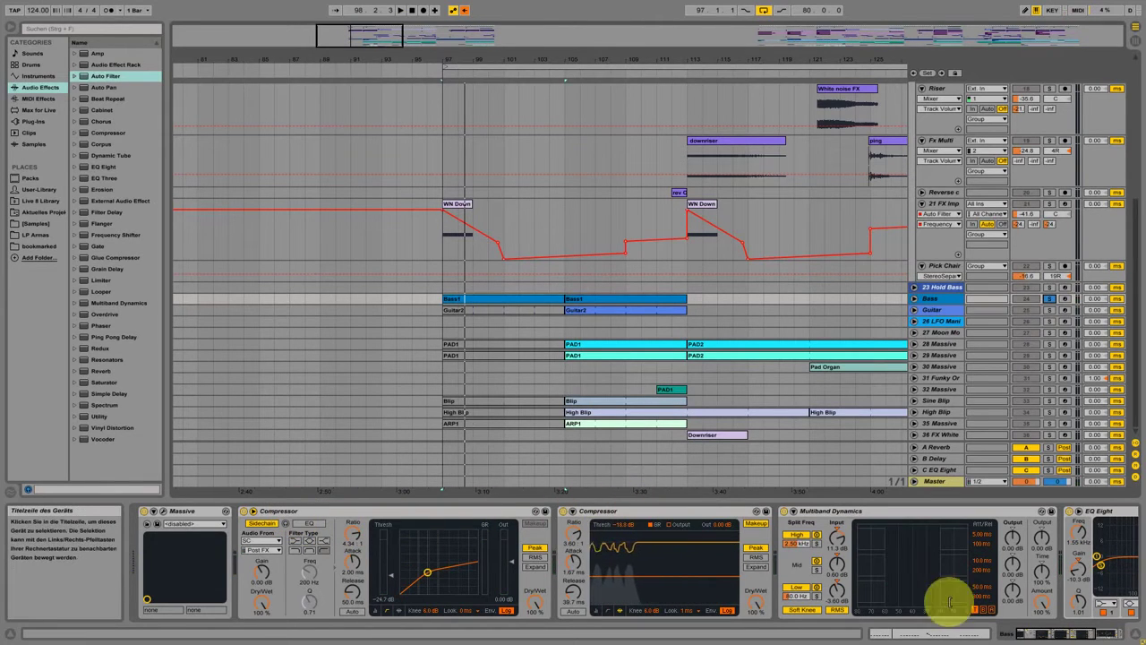
pyautogui.moveTo(1078, 636); pyautogui.dragTo(1115, 639)
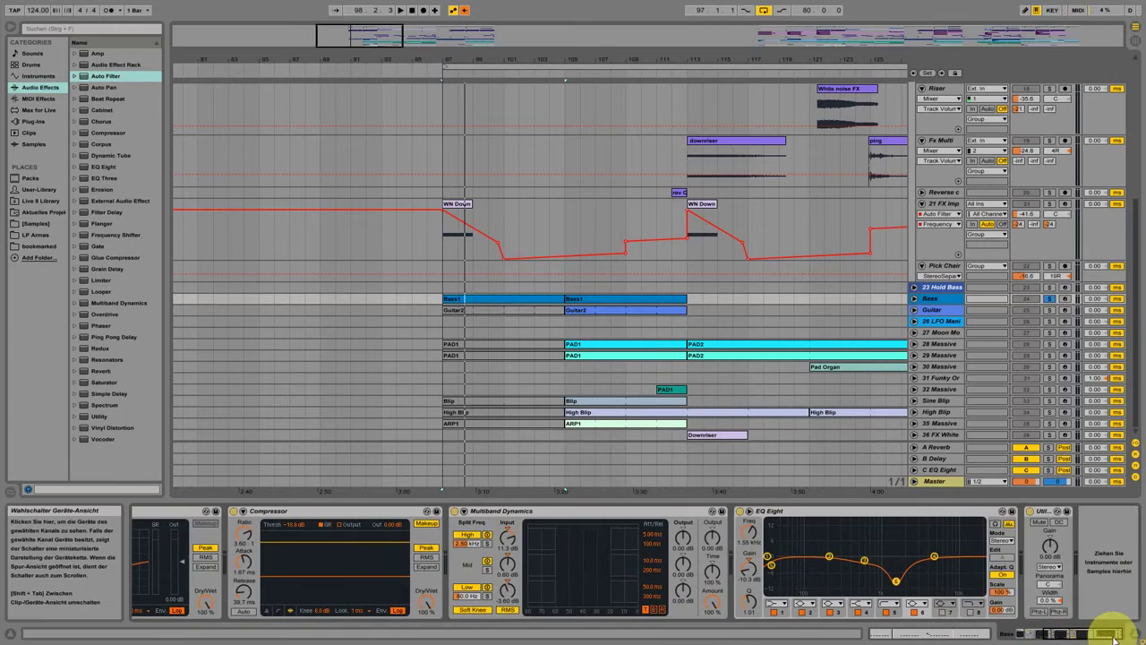
pyautogui.click(1052, 608)
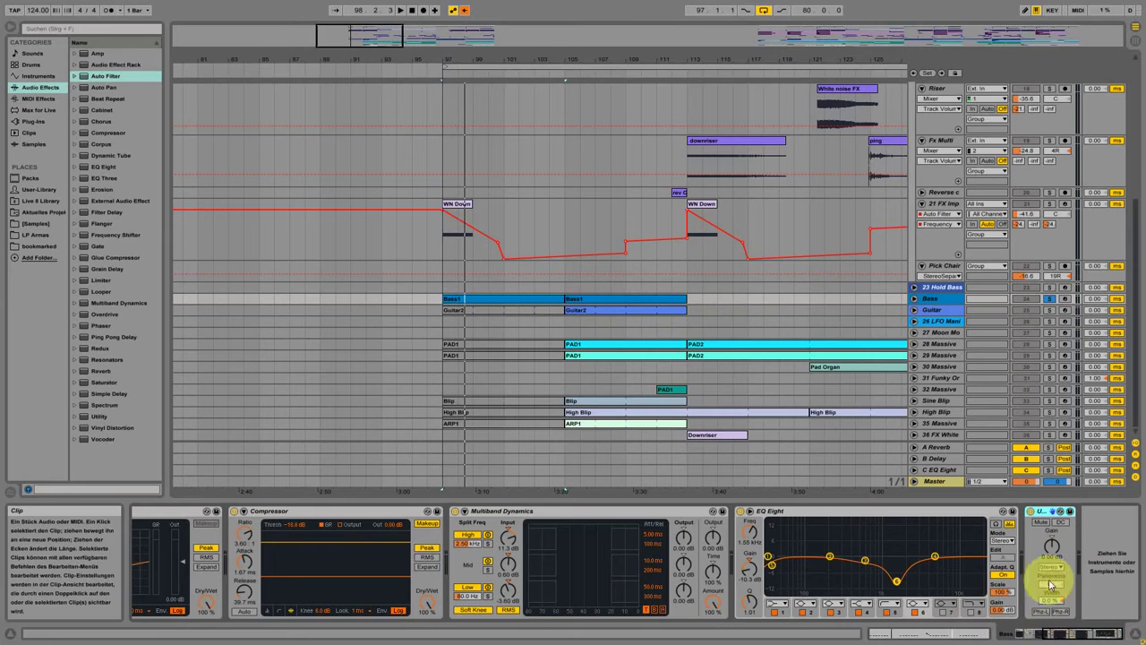
pyautogui.click(1051, 298)
pyautogui.press('space')
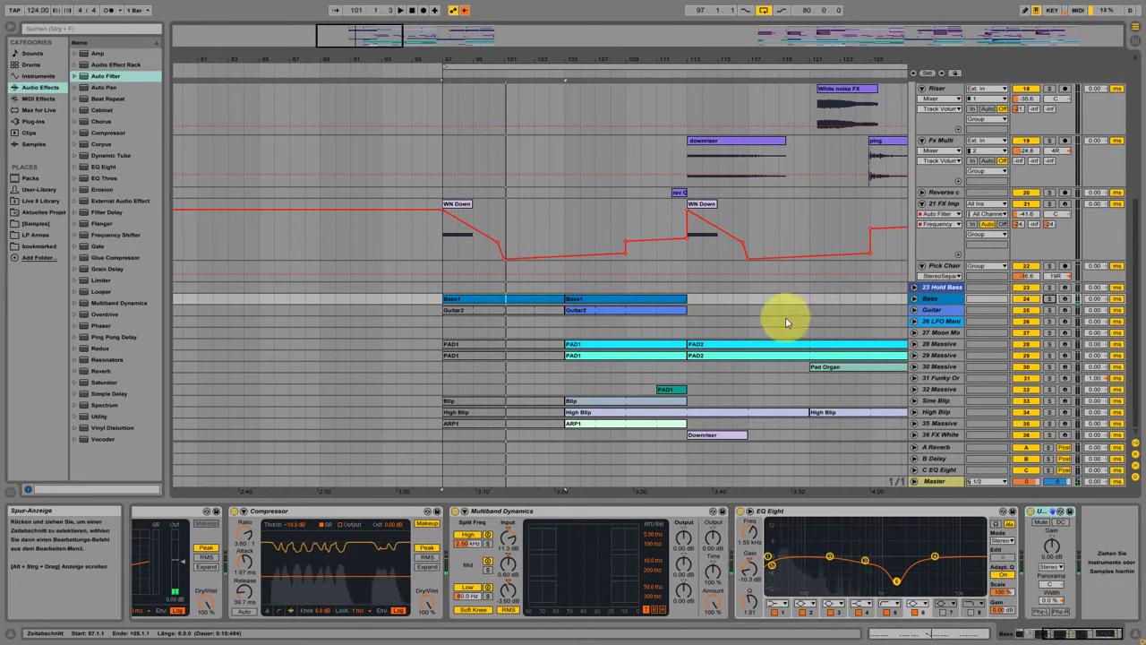
# Step: Activate the Guitar2 clip at bar 97, inspect its A2, C3 and E3 chord notes, and return to the arrangement
pyautogui.click(932, 310)
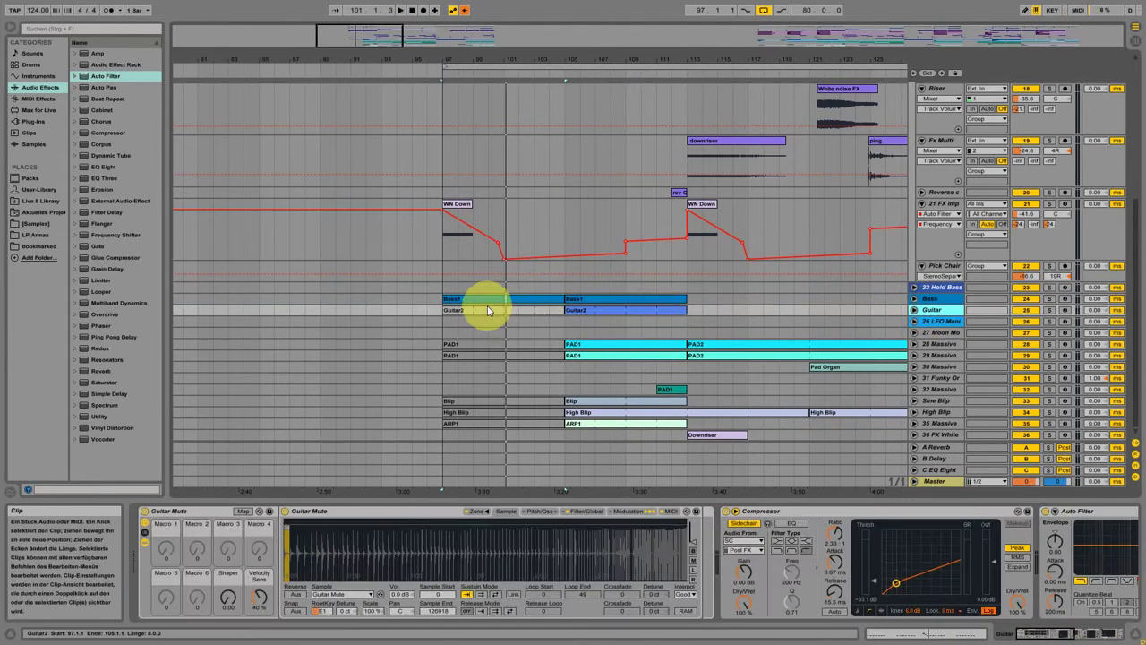
pyautogui.click(488, 311)
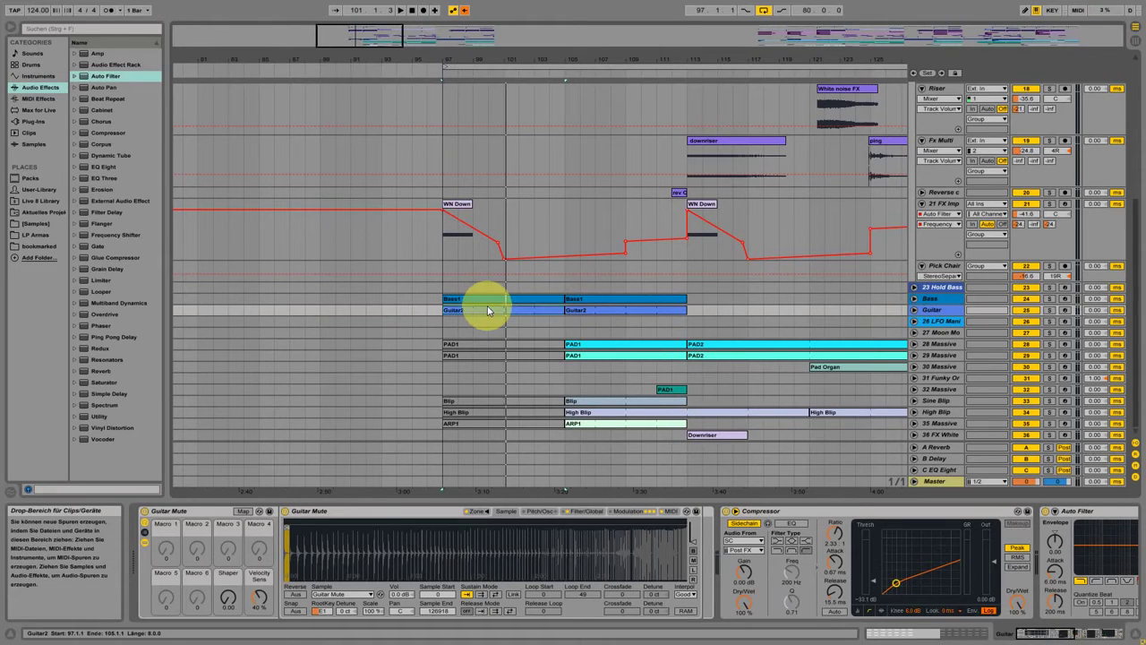
pyautogui.doubleClick(479, 312)
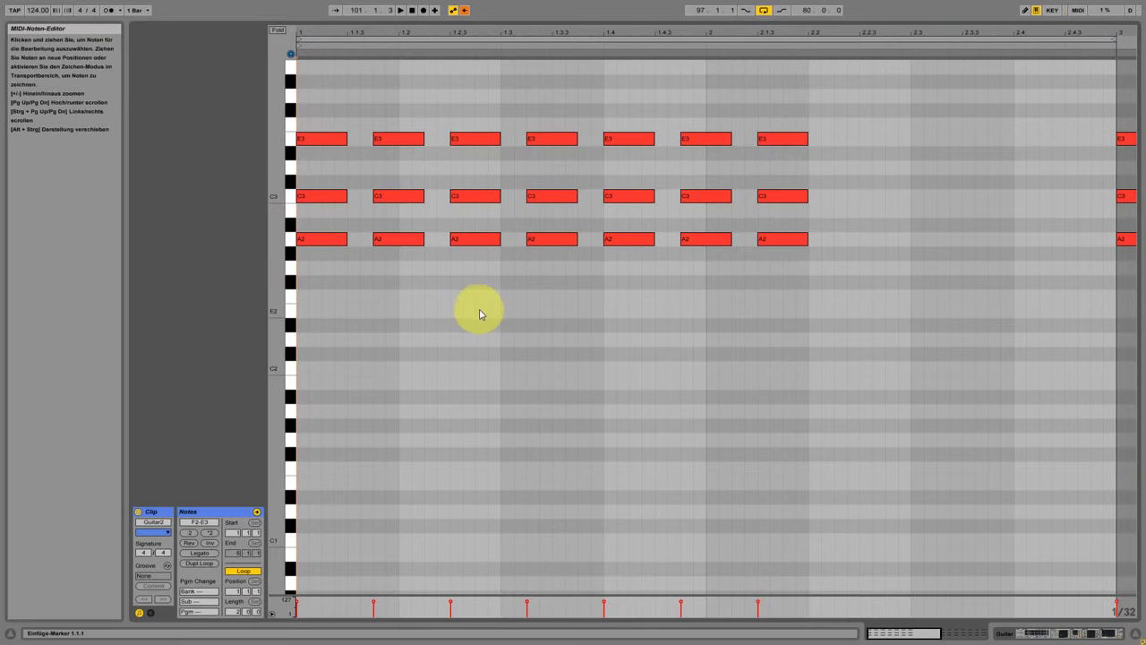
pyautogui.moveTo(352, 98); pyautogui.dragTo(400, 360)
pyautogui.moveTo(459, 383); pyautogui.dragTo(820, 380)
pyautogui.click(1081, 634)
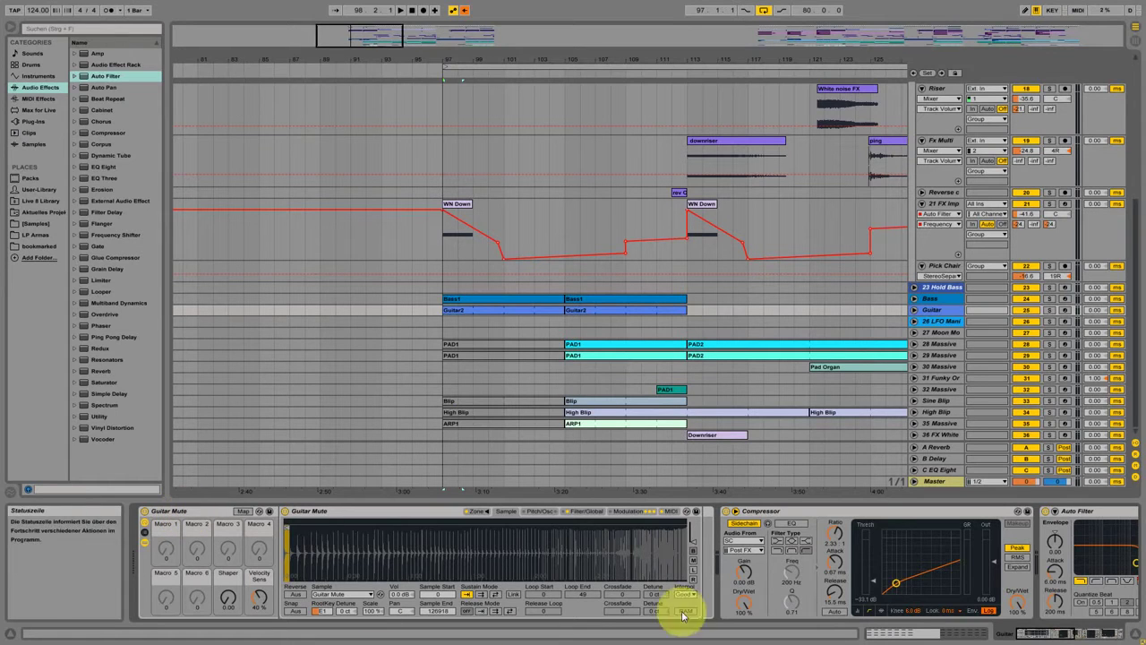
# Step: Inspect the Guitar track's effects through to the Simple Delay, and play the arrangement from bar 97
pyautogui.click(1051, 634)
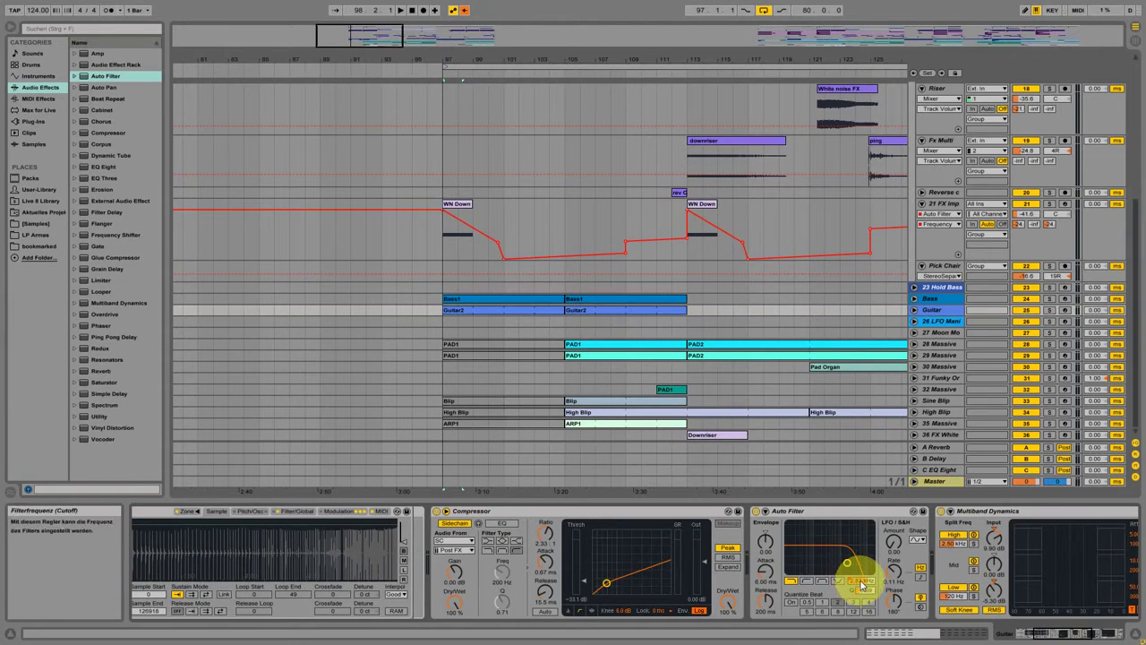
pyautogui.moveTo(1092, 635); pyautogui.dragTo(1108, 636)
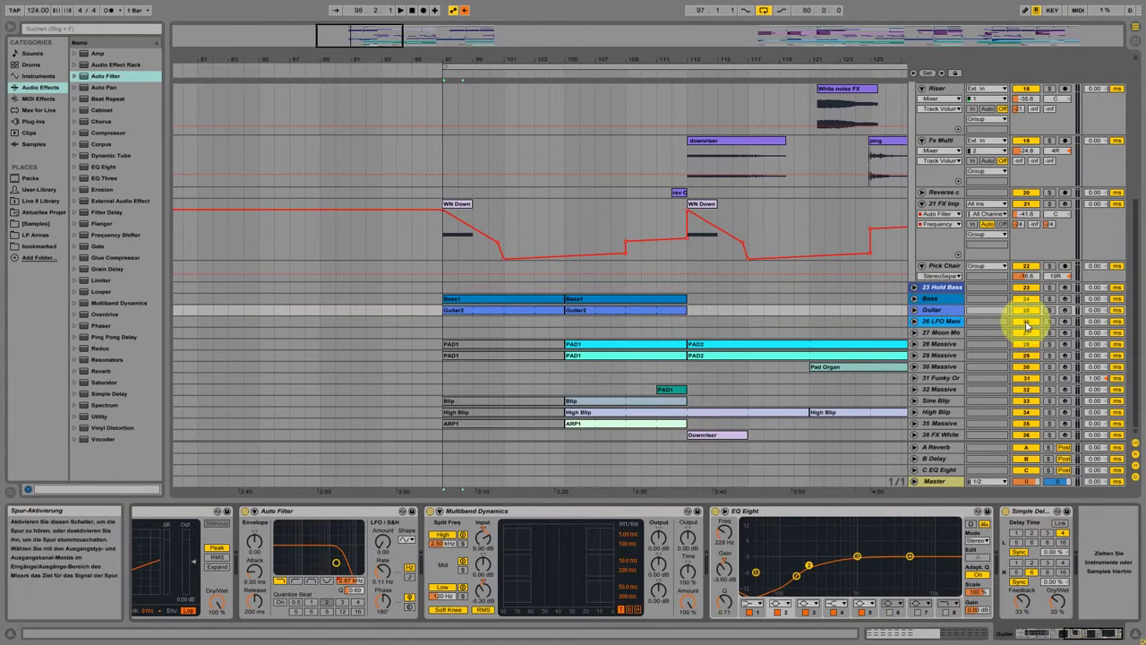
pyautogui.press('space')
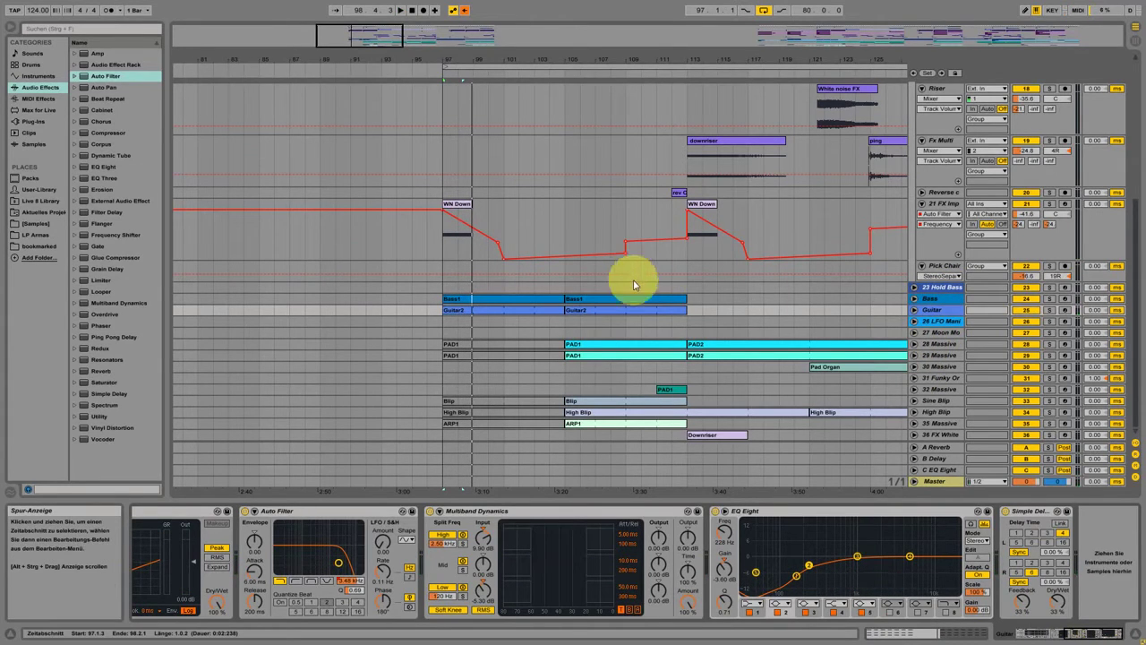
# Step: Activate the PAD1 clip at bar 97 on the 28-Massive track and unfold the track to show its notes
pyautogui.moveTo(455, 66); pyautogui.dragTo(454, 63)
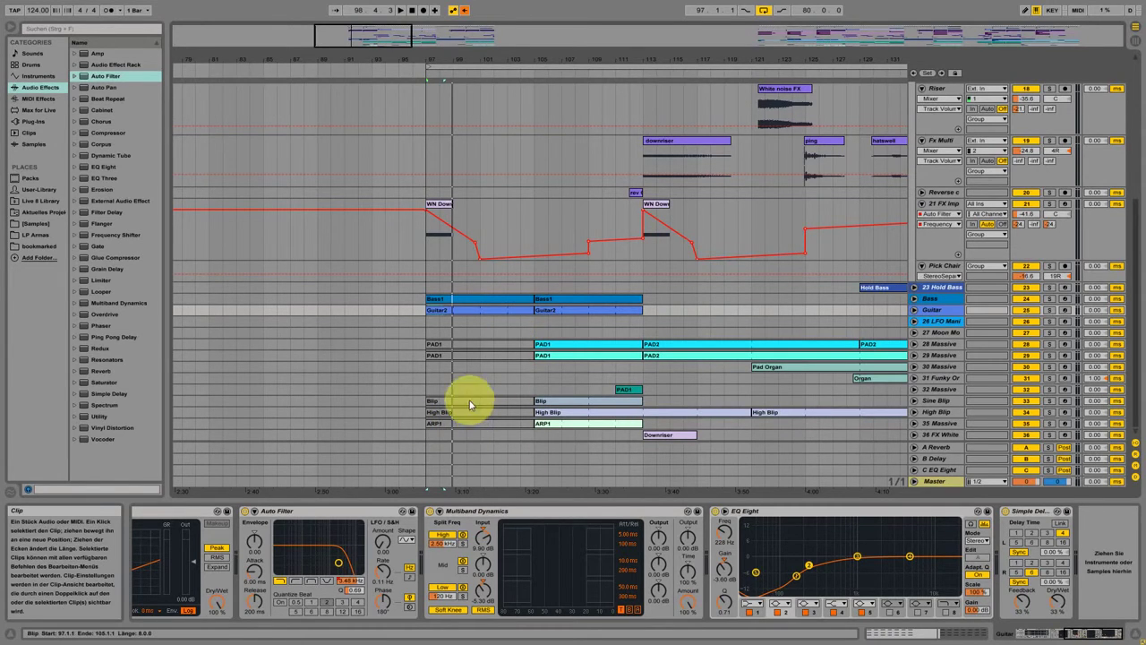
pyautogui.click(507, 347)
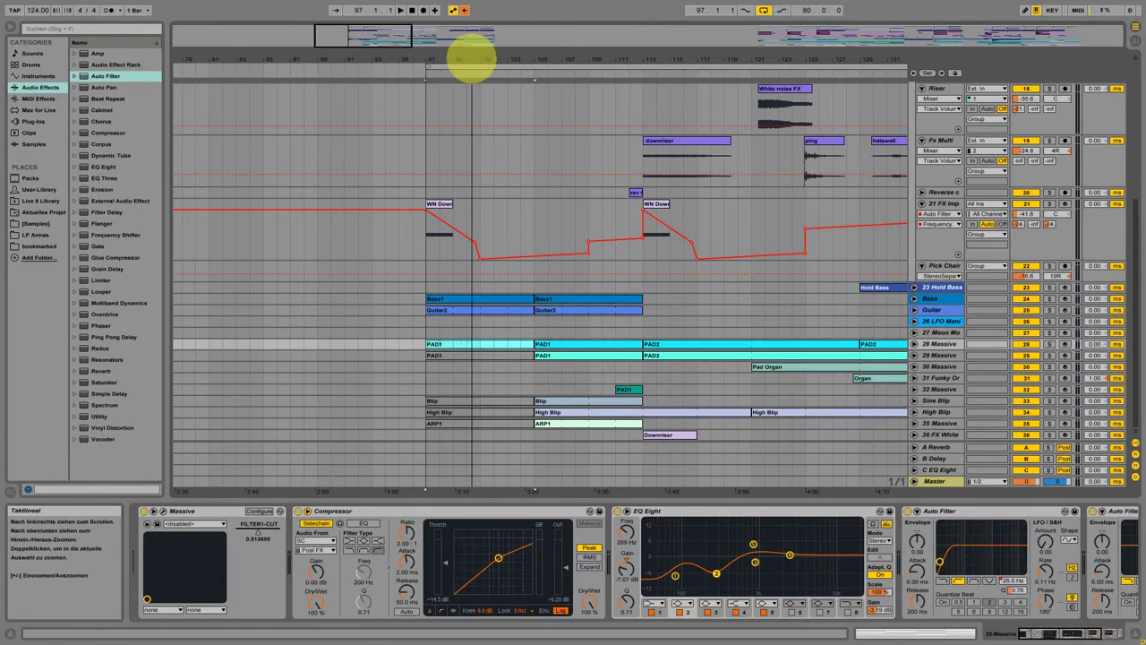
pyautogui.moveTo(472, 67); pyautogui.dragTo(529, 110)
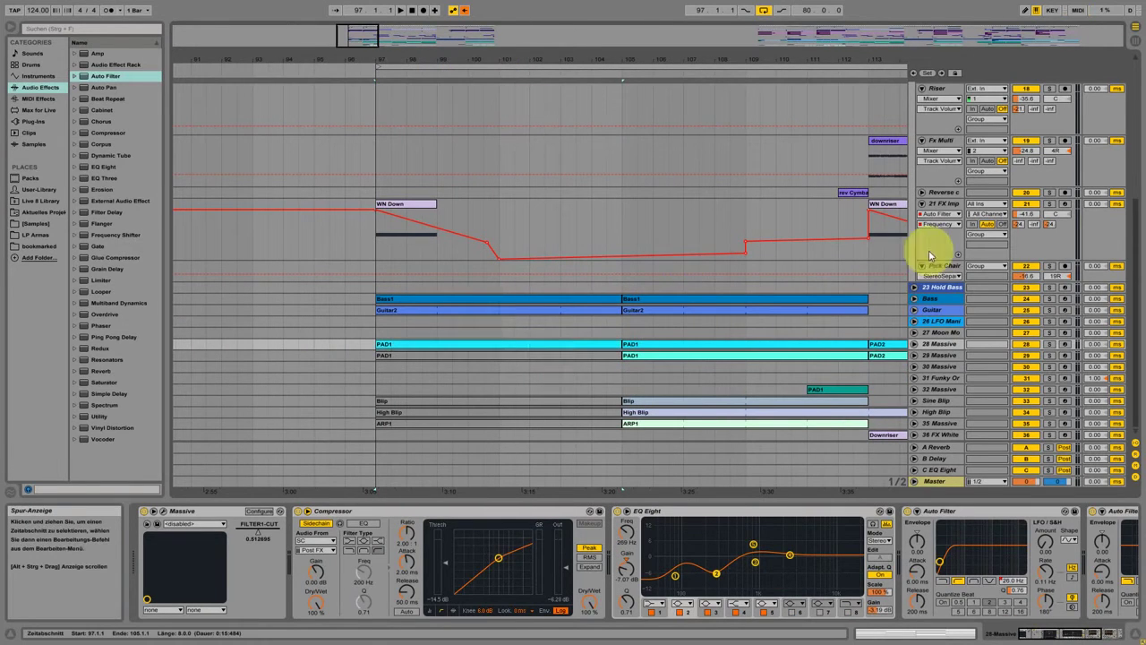
pyautogui.click(915, 344)
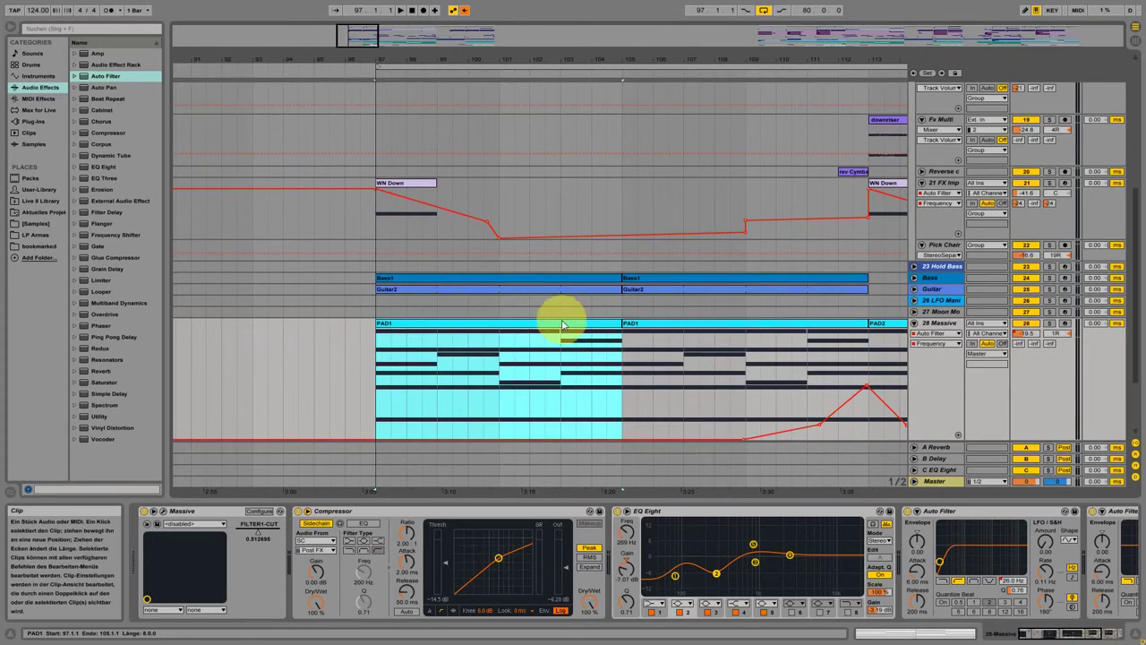
pyautogui.scroll(-1, 532, 315)
pyautogui.click(493, 283)
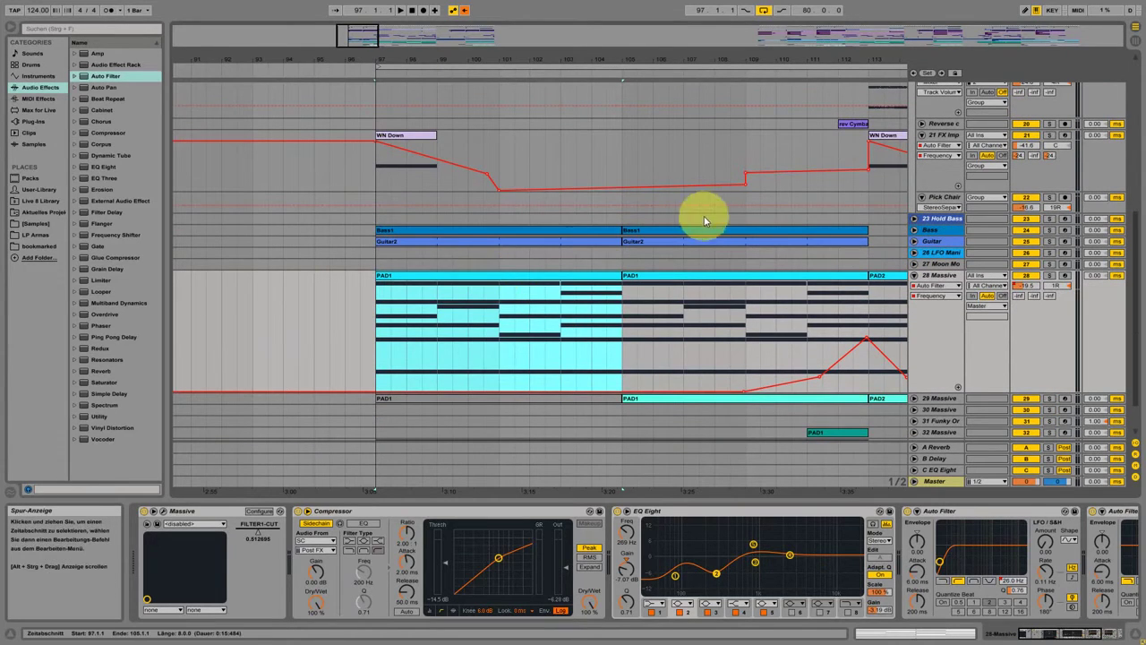
# Step: Look at the Massive synth preset used on the Bass track and close the plug-in window
pyautogui.click(934, 234)
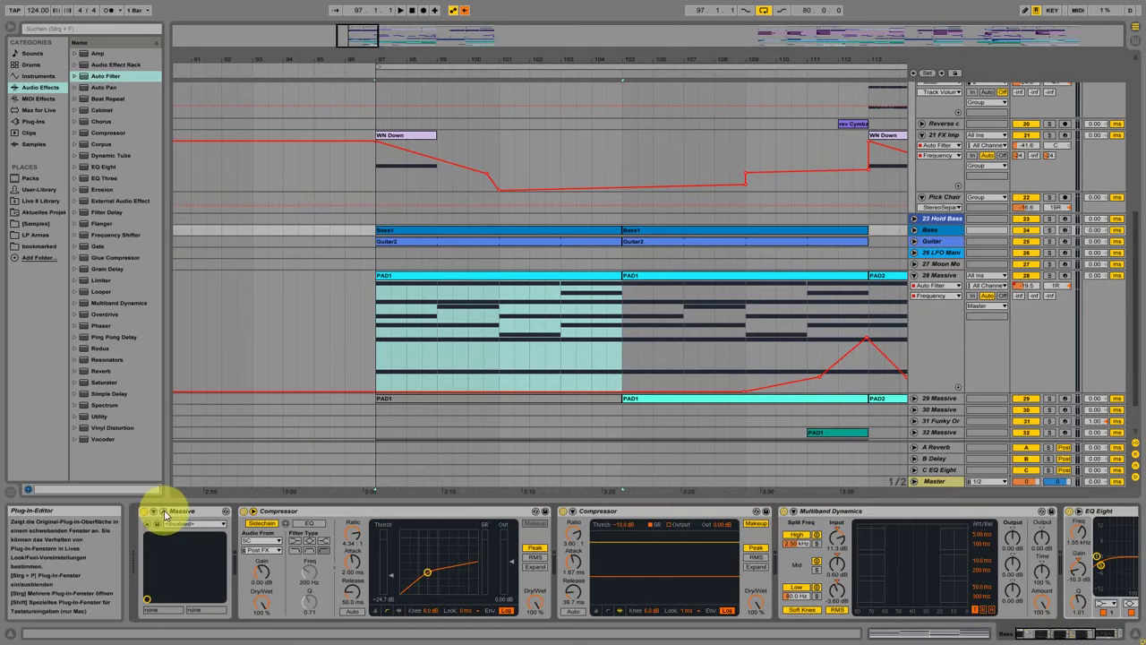
pyautogui.click(162, 512)
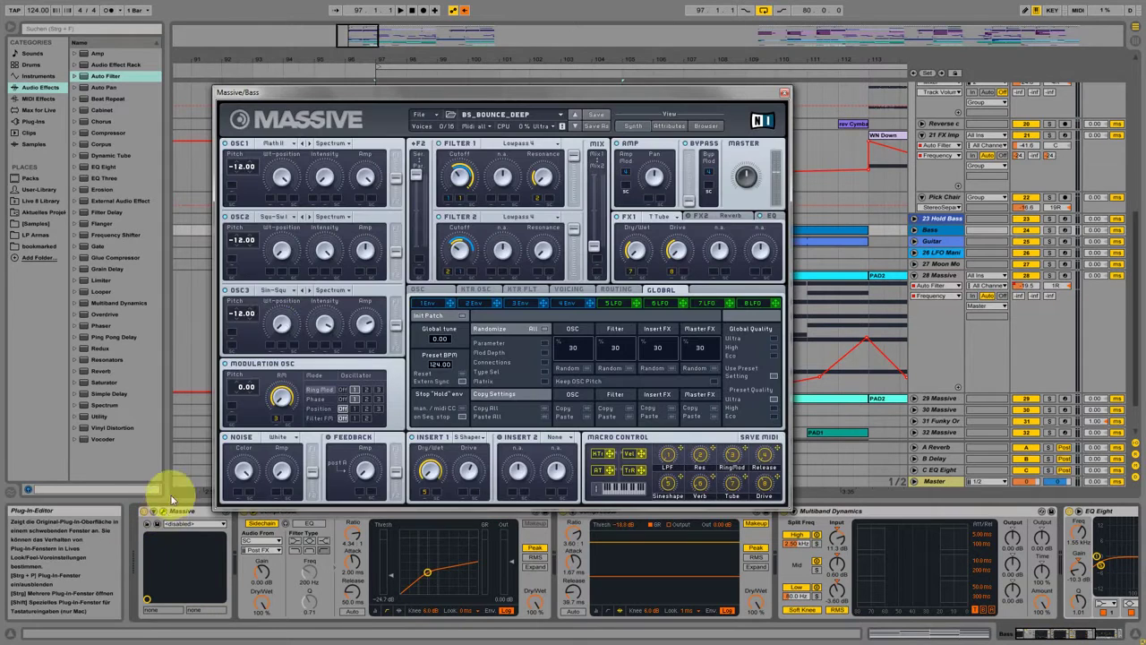
pyautogui.click(785, 93)
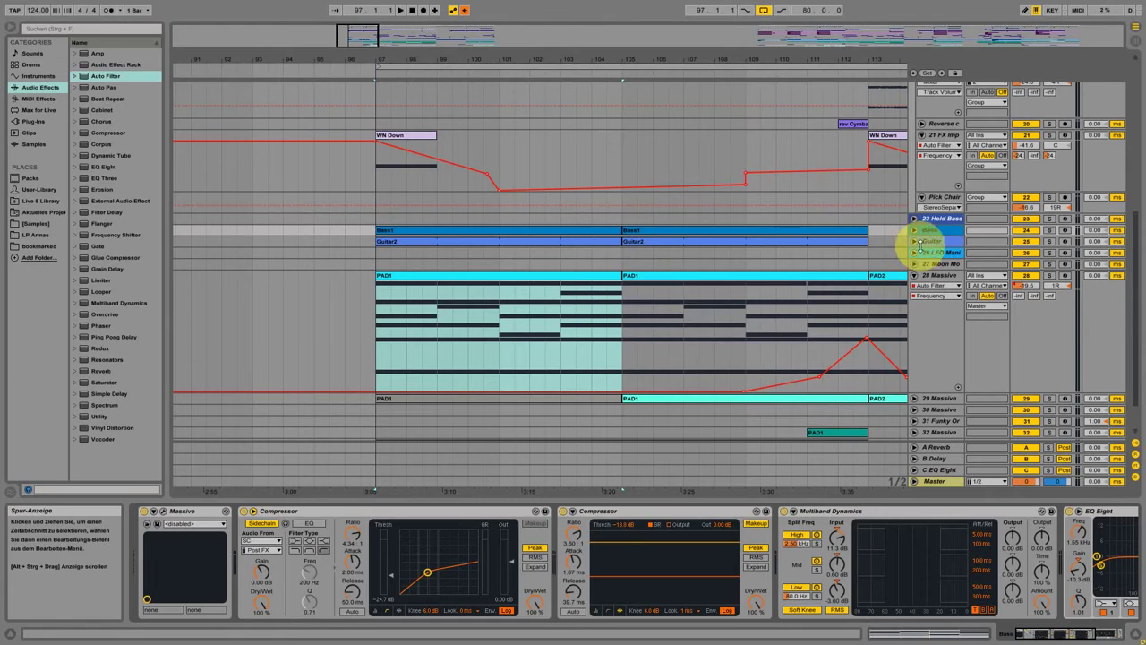
# Step: Look at the Massive synth preset used on the 28-Massive pad track and close the plug-in window
pyautogui.click(949, 277)
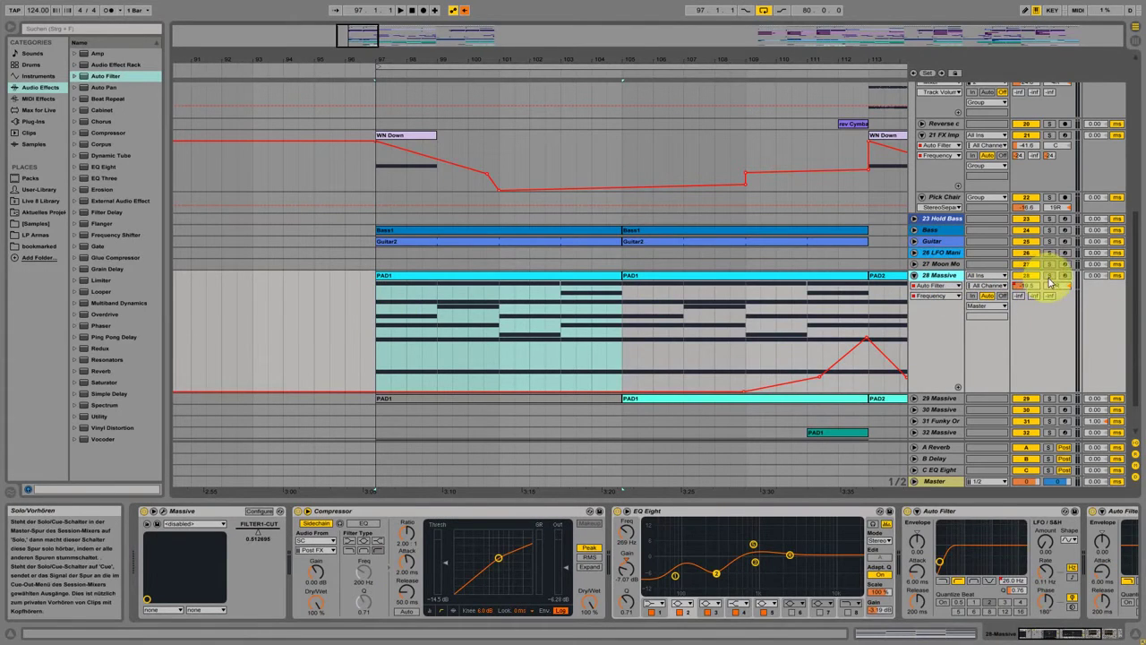
pyautogui.click(164, 510)
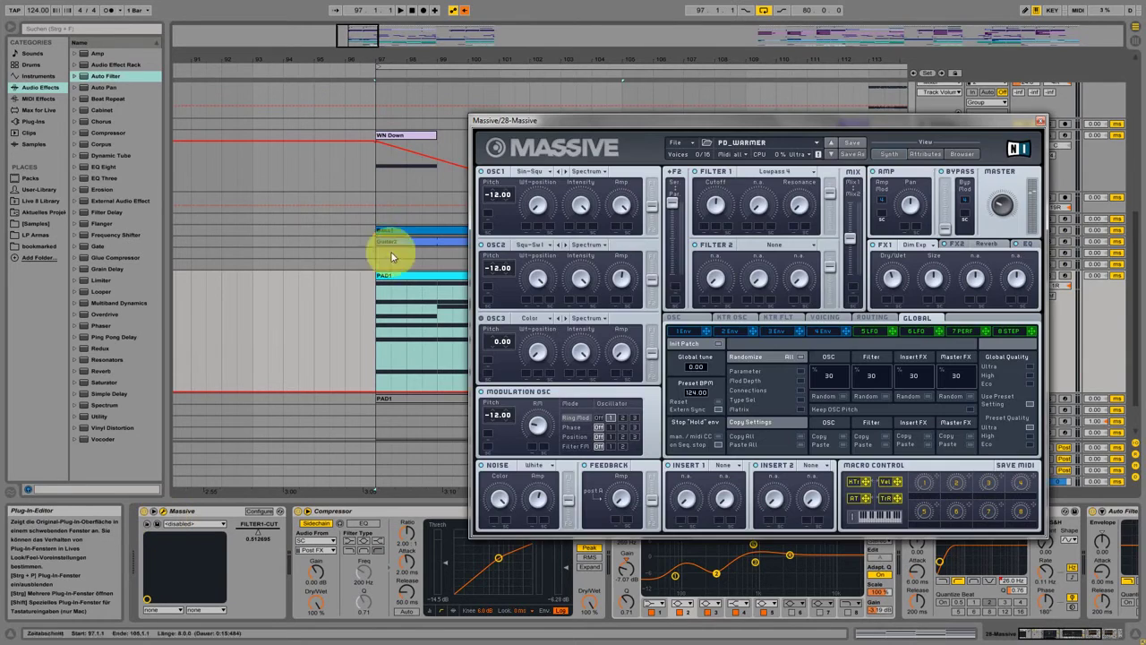
pyautogui.moveTo(623, 122); pyautogui.dragTo(450, 110)
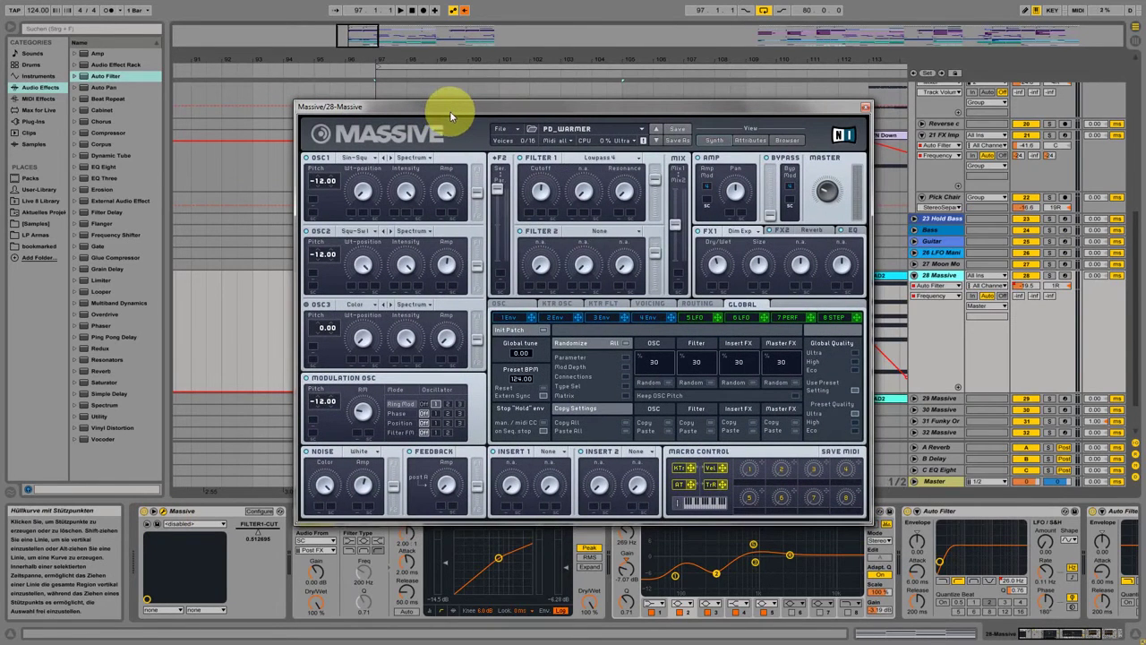
pyautogui.click(866, 110)
# Step: Play the 28-Massive pad from bar 97 in the mix and in solo, and view the PAD1 clip's chord notes
pyautogui.moveTo(512, 62); pyautogui.dragTo(509, 59)
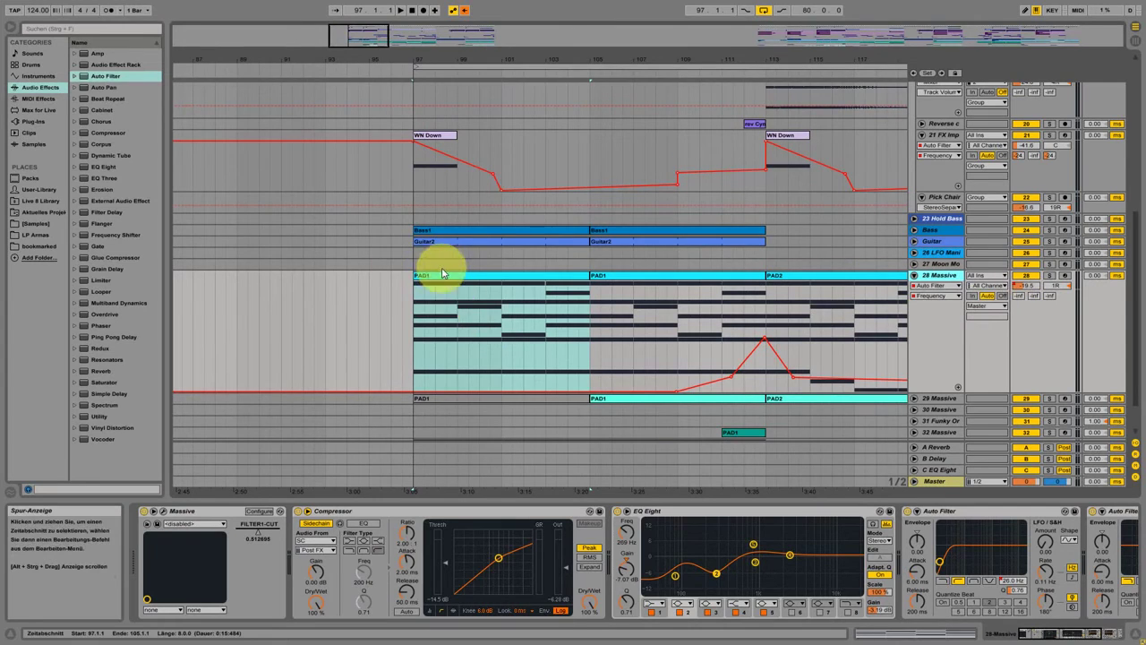
pyautogui.click(439, 275)
pyautogui.press('space')
pyautogui.click(1050, 275)
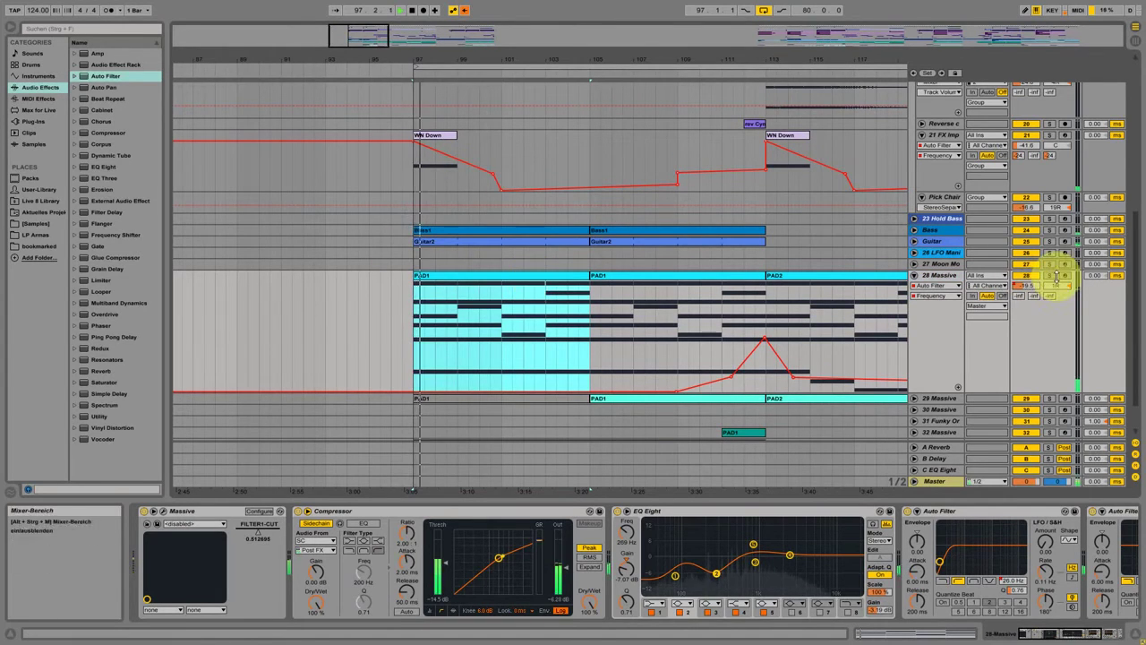
pyautogui.doubleClick(442, 281)
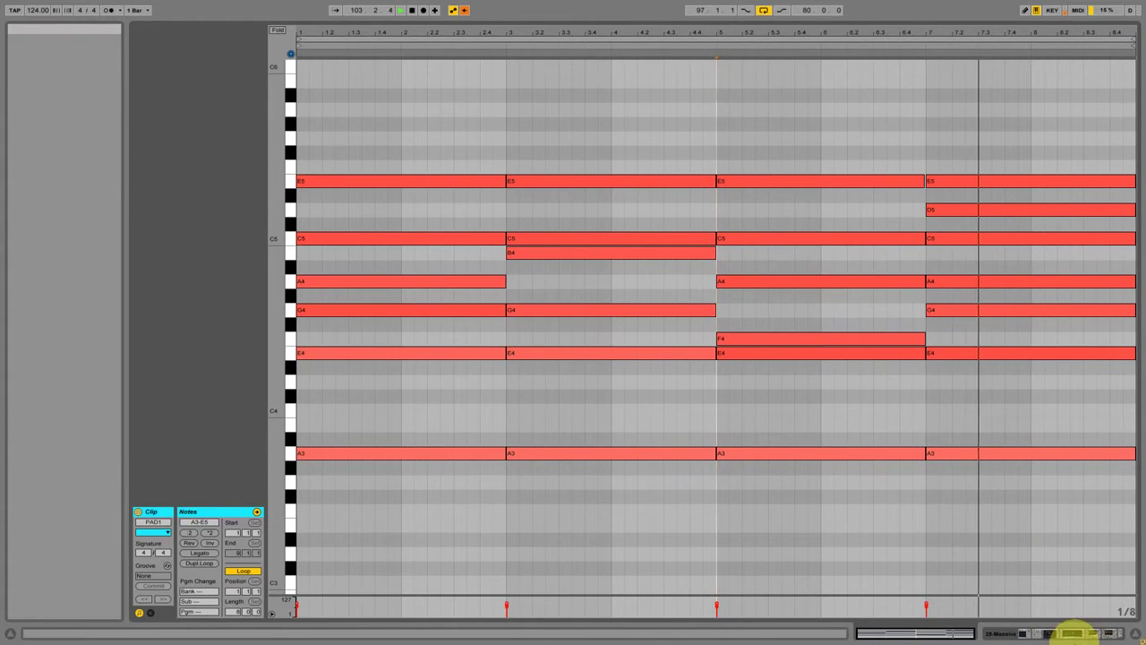
# Step: Return to the arrangement and inspect the 28-Massive track's effects through to the Utility
pyautogui.click(1073, 634)
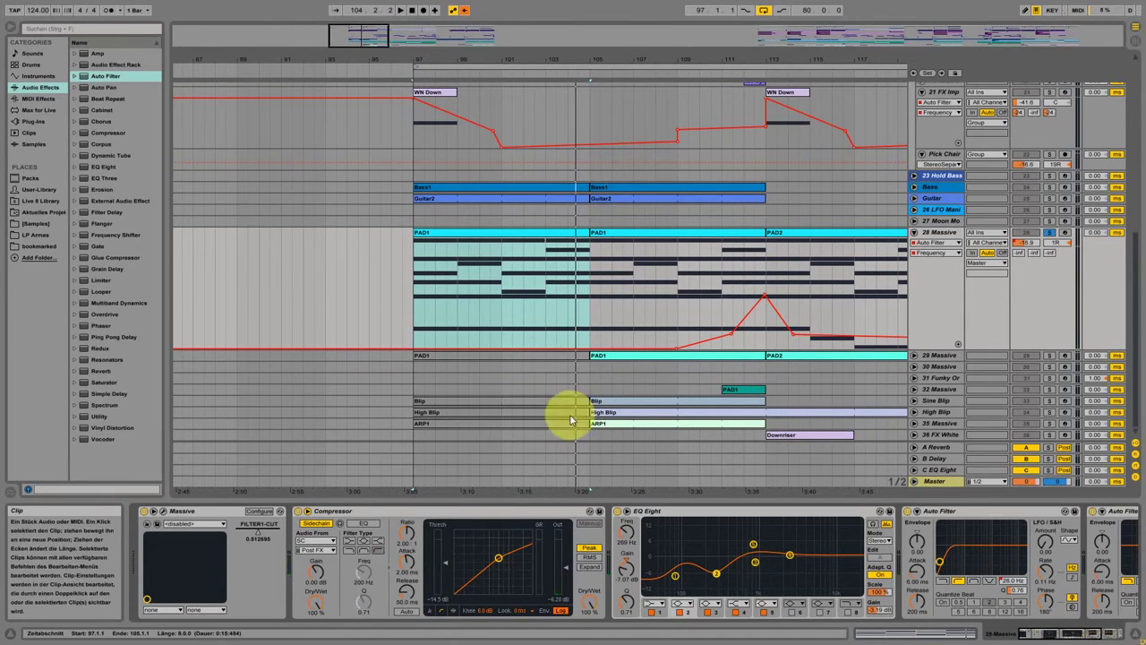
pyautogui.moveTo(1021, 632); pyautogui.dragTo(1058, 642)
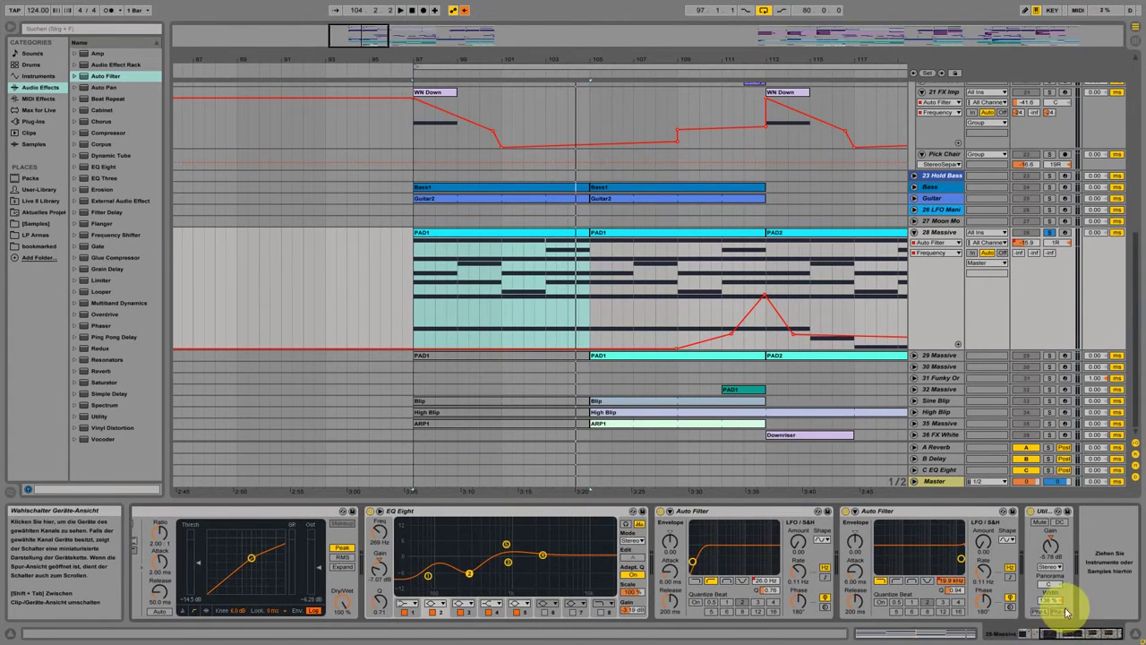
pyautogui.click(1073, 637)
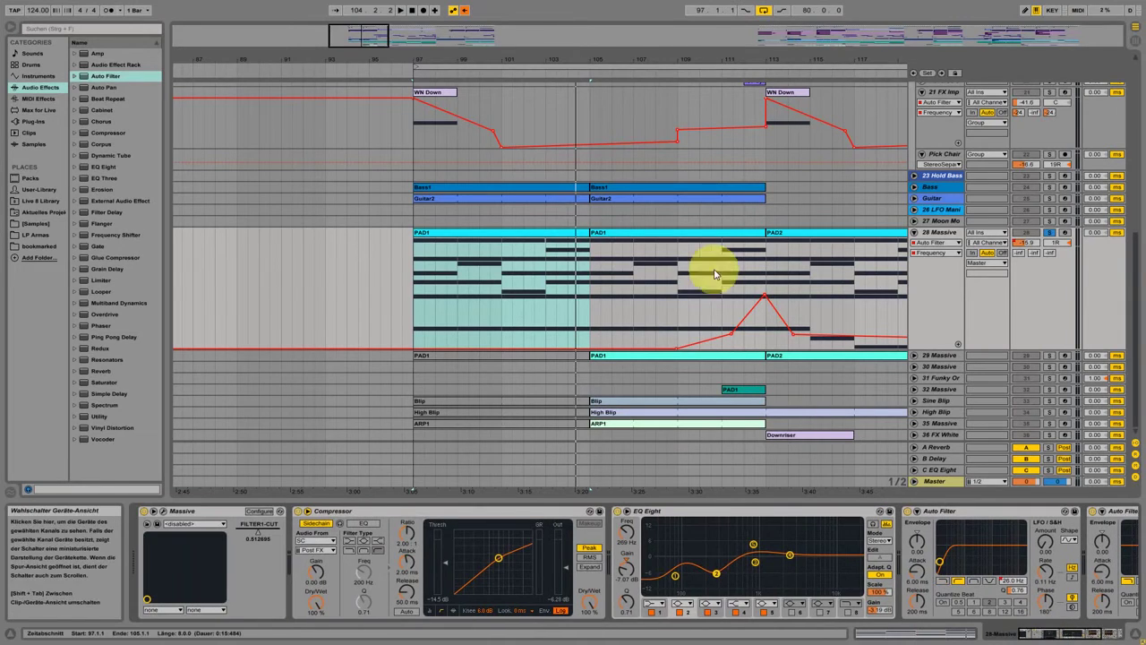
# Step: Activate the PAD1 clip at bar 97 on the 29-Massive track, unfold the track and play it in solo
pyautogui.click(556, 360)
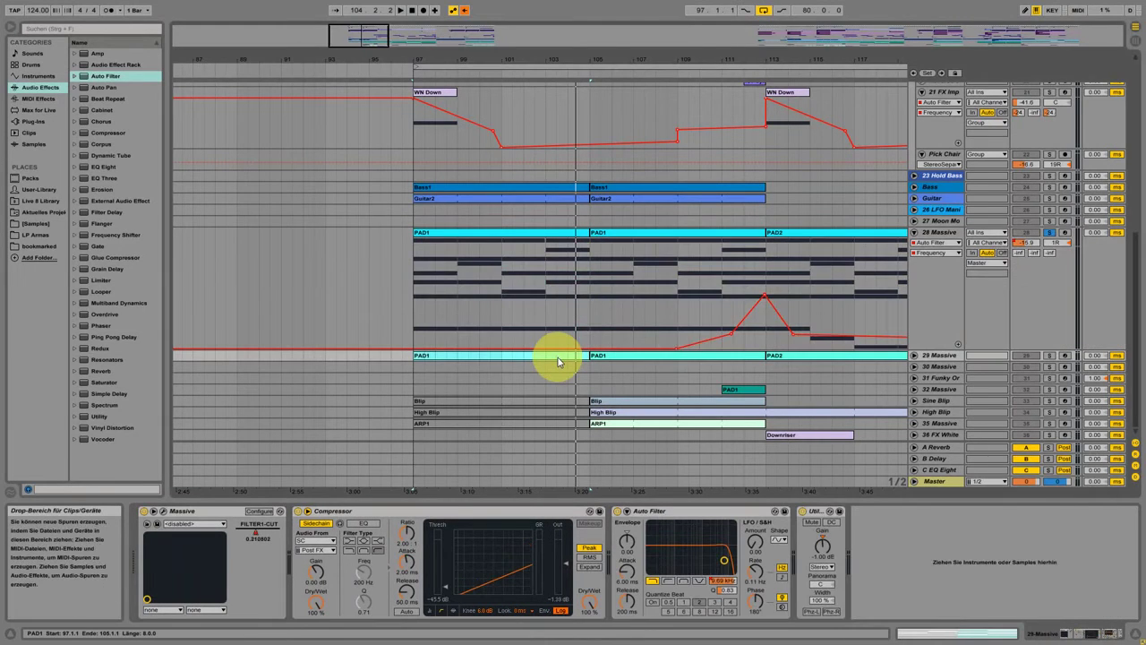
pyautogui.click(933, 355)
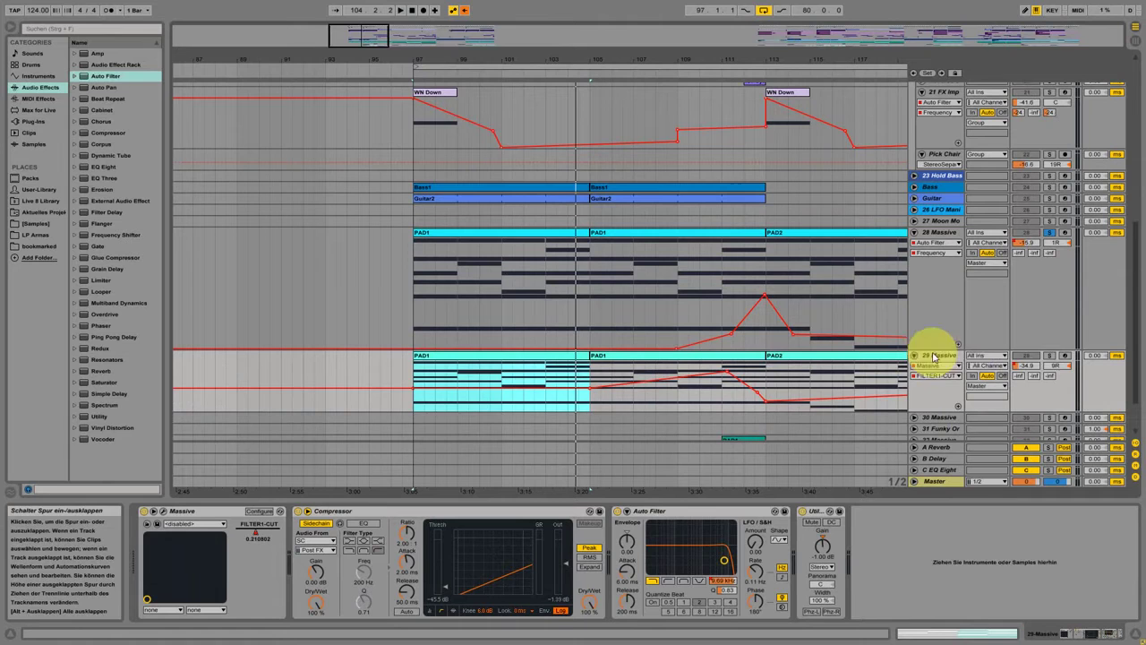
pyautogui.click(1051, 355)
pyautogui.press('space')
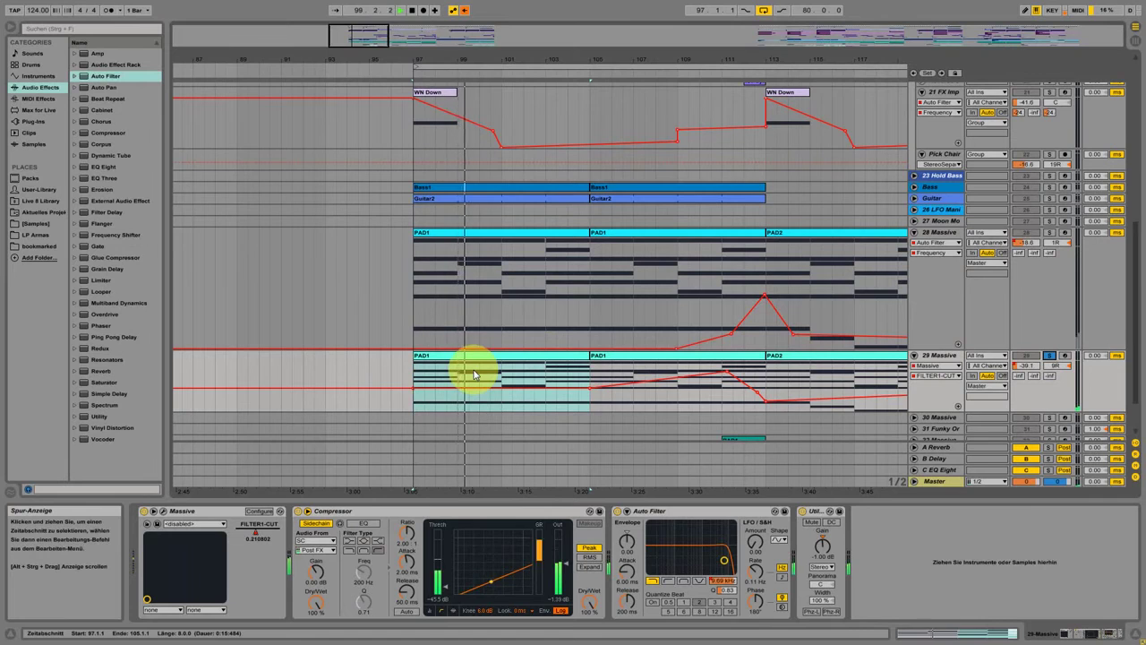
pyautogui.scroll(-3, 501, 376)
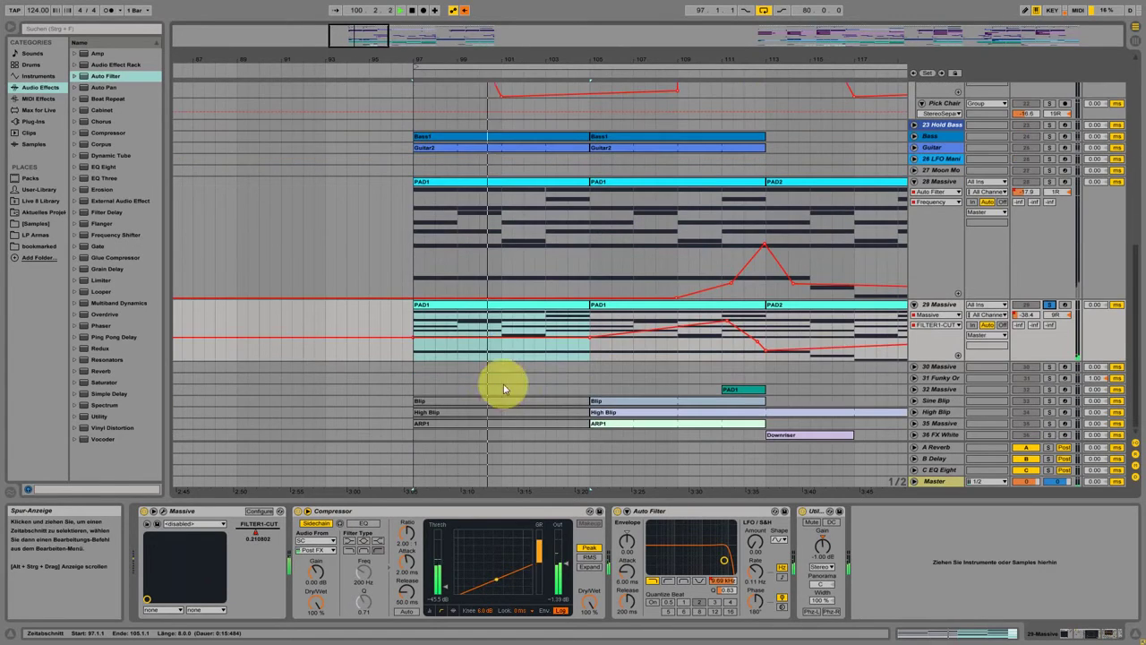
# Step: Compare the 28-Massive and 29-Massive pads by toggling their solos, and play them with the other parts
pyautogui.click(1049, 182)
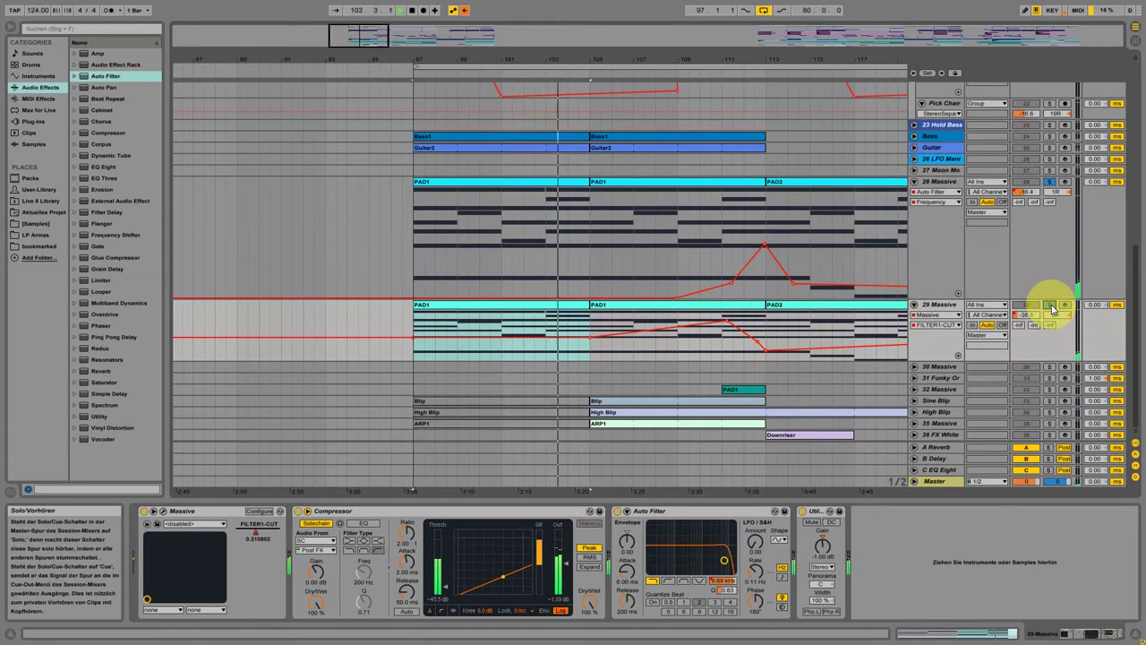
pyautogui.click(1053, 305)
pyautogui.click(1053, 308)
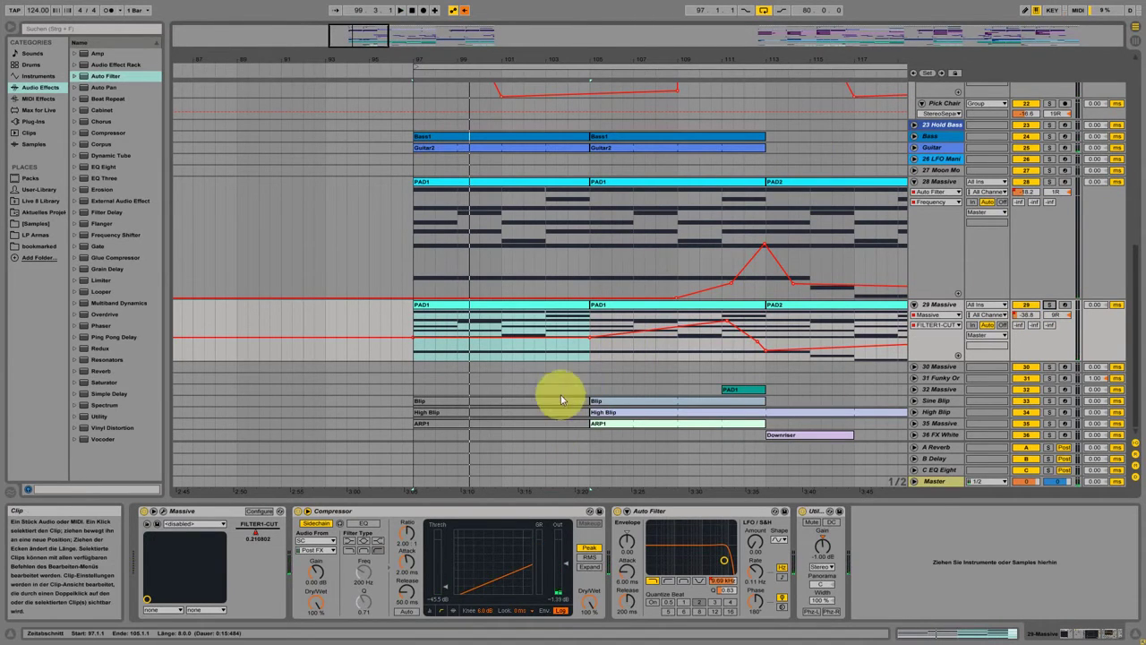
# Step: Activate the Blip clip at bar 97 on the Sine Blip track and unfold the track to show its notes
pyautogui.click(937, 405)
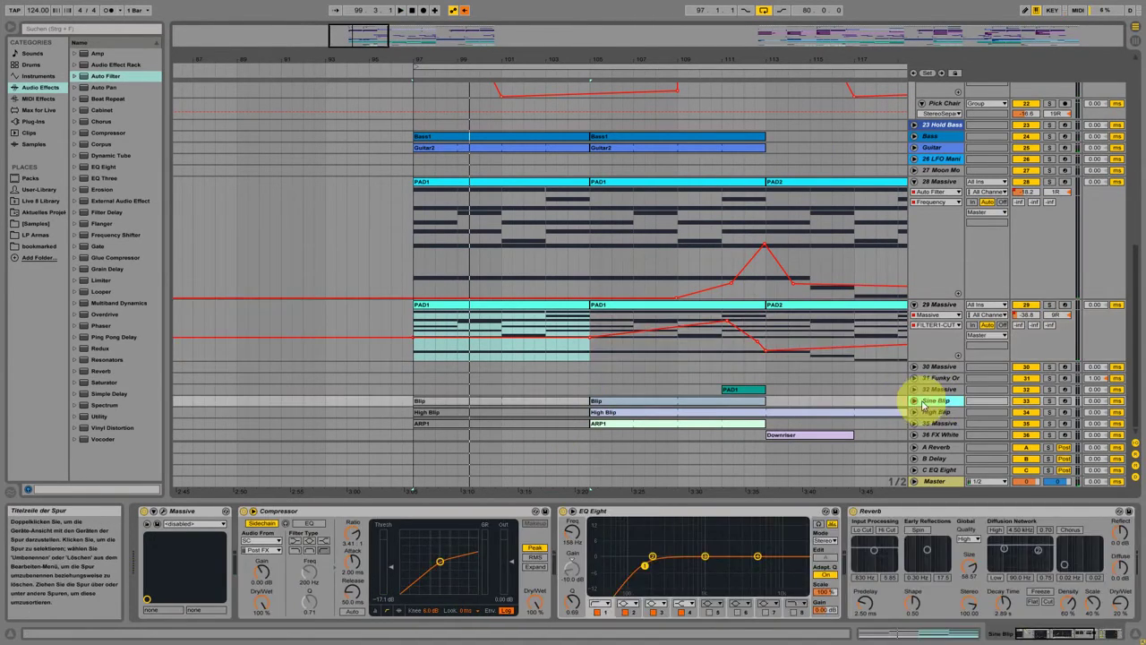
pyautogui.click(544, 401)
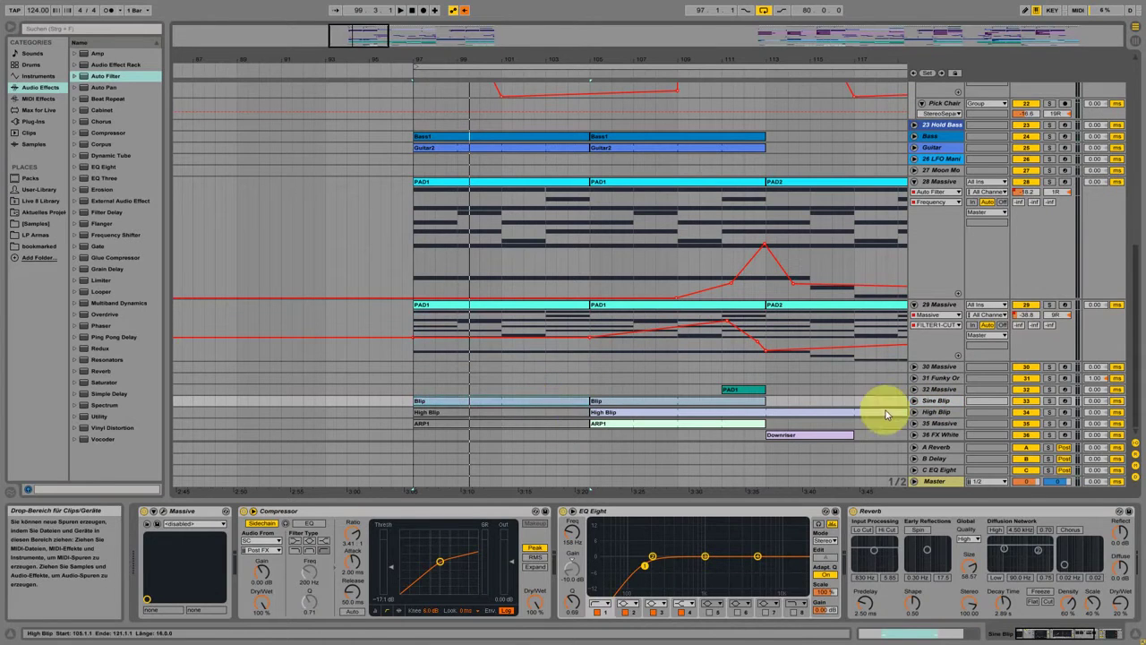
pyautogui.click(915, 400)
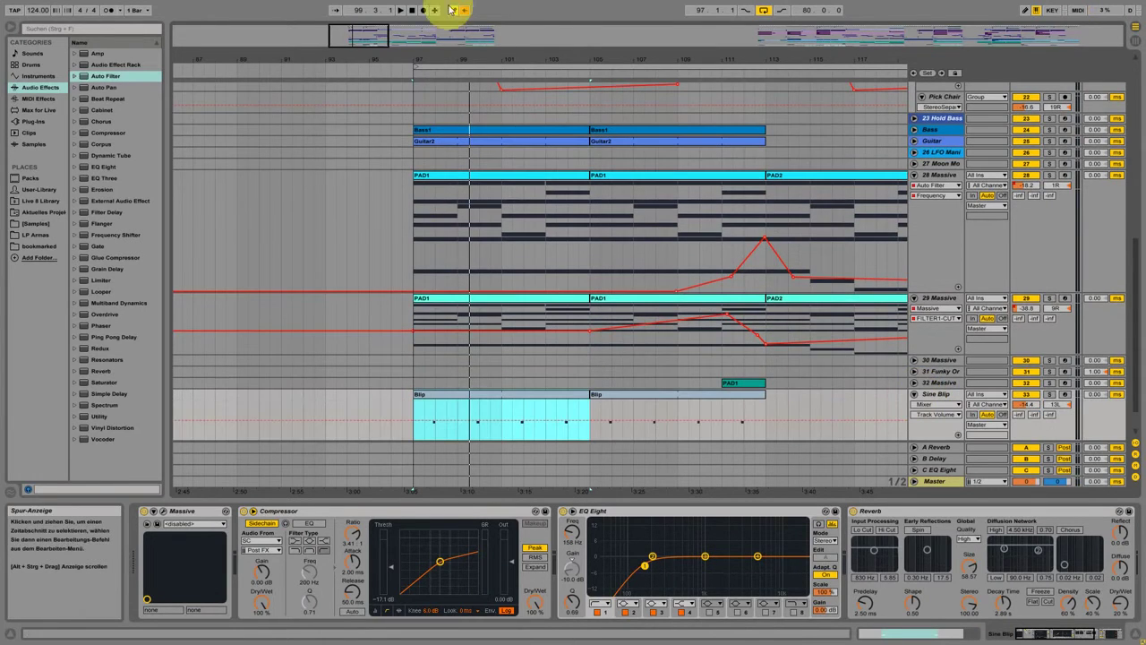
# Step: Play the Sine Blip part from bar 97 in the mix and in solo, and fold the track up again
pyautogui.moveTo(426, 62); pyautogui.dragTo(435, 71)
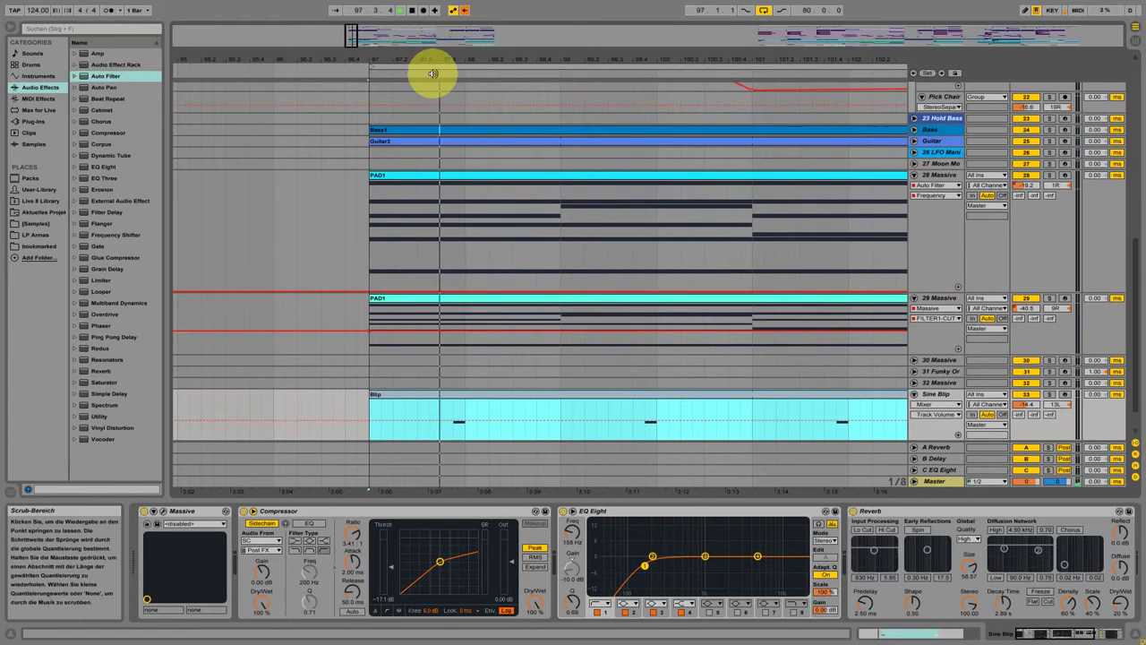
pyautogui.press('space')
pyautogui.click(1050, 395)
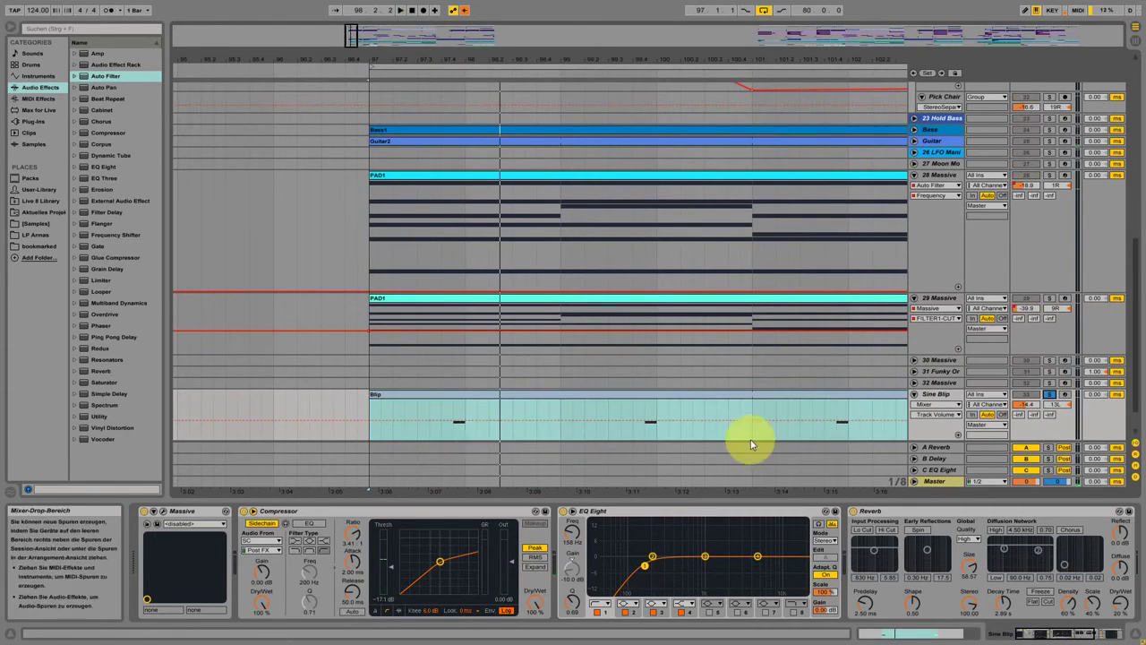
pyautogui.click(449, 416)
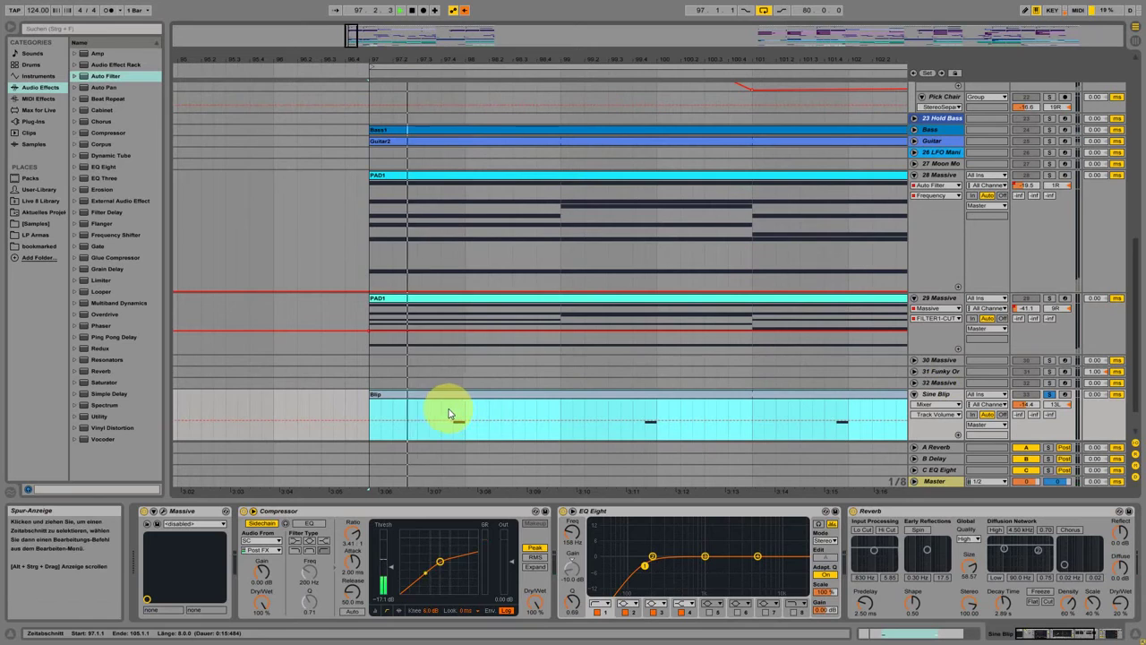
pyautogui.click(1048, 392)
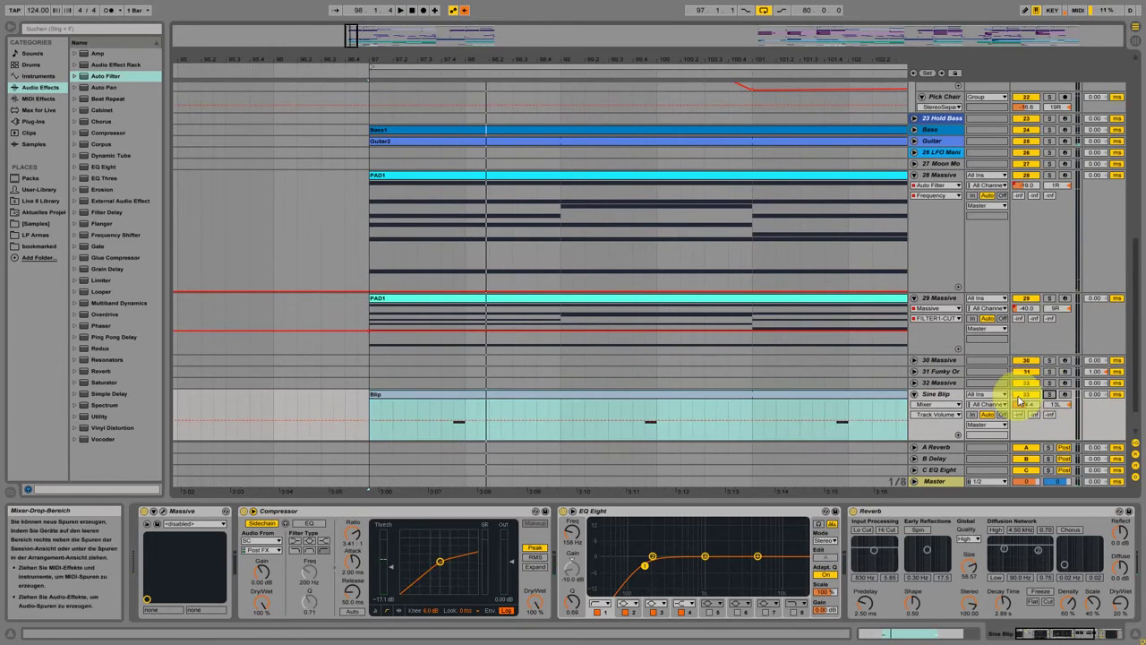
pyautogui.scroll(-1, 716, 412)
pyautogui.click(914, 360)
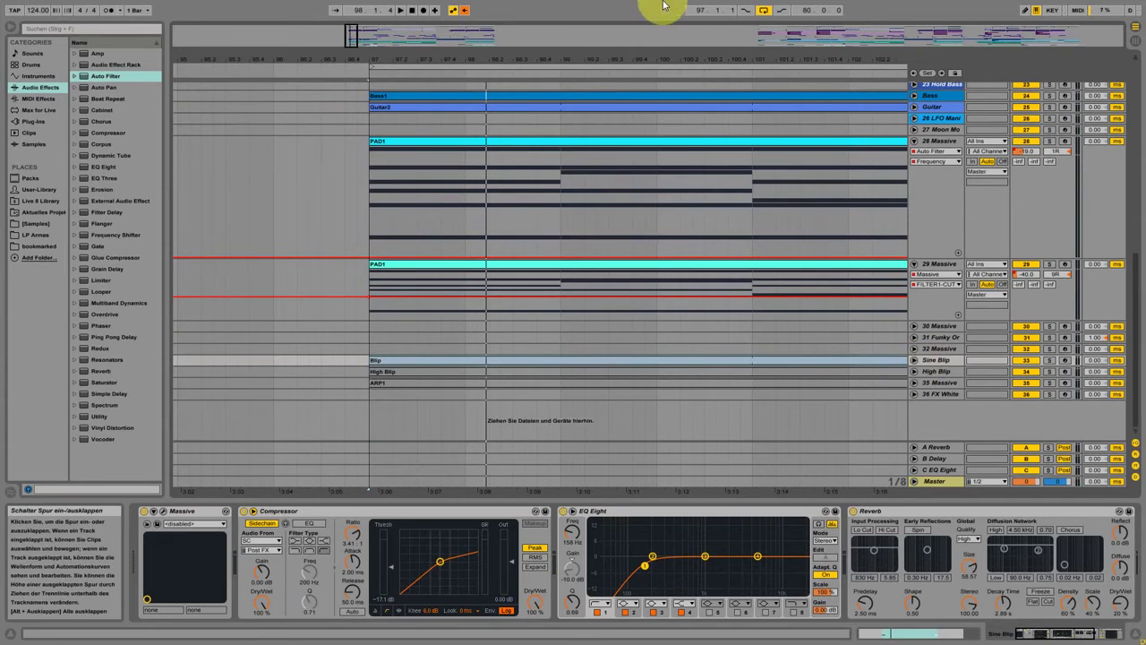
# Step: Activate the High Blip clip at bar 97, unfold its track and look at the track's Massive synth preset
pyautogui.click(727, 371)
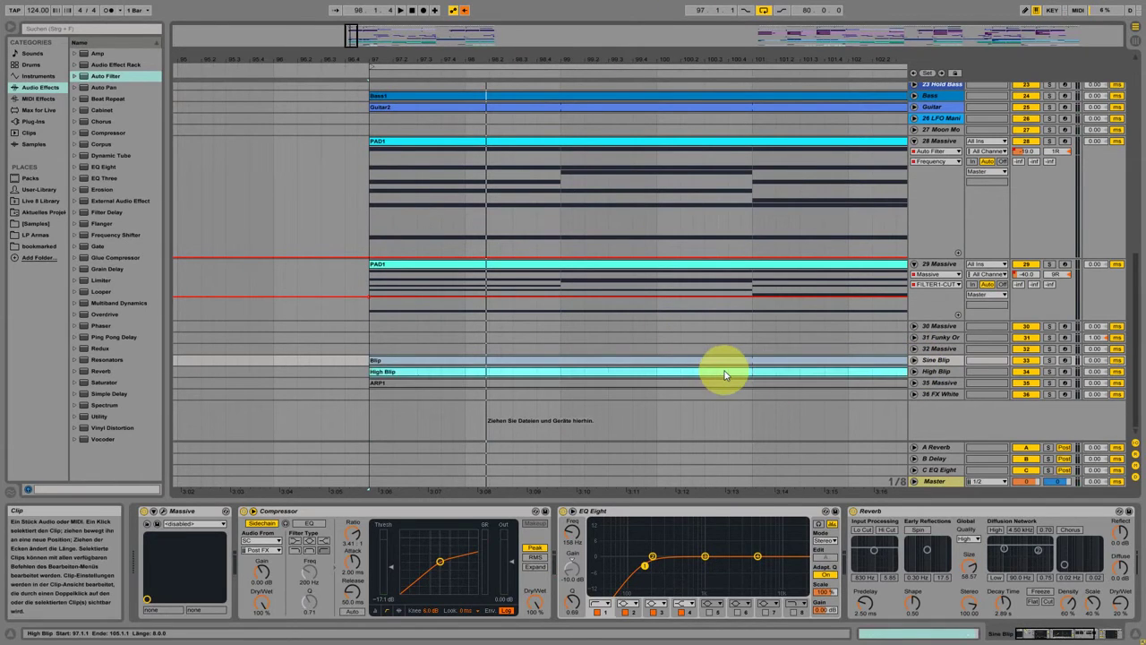
pyautogui.click(914, 371)
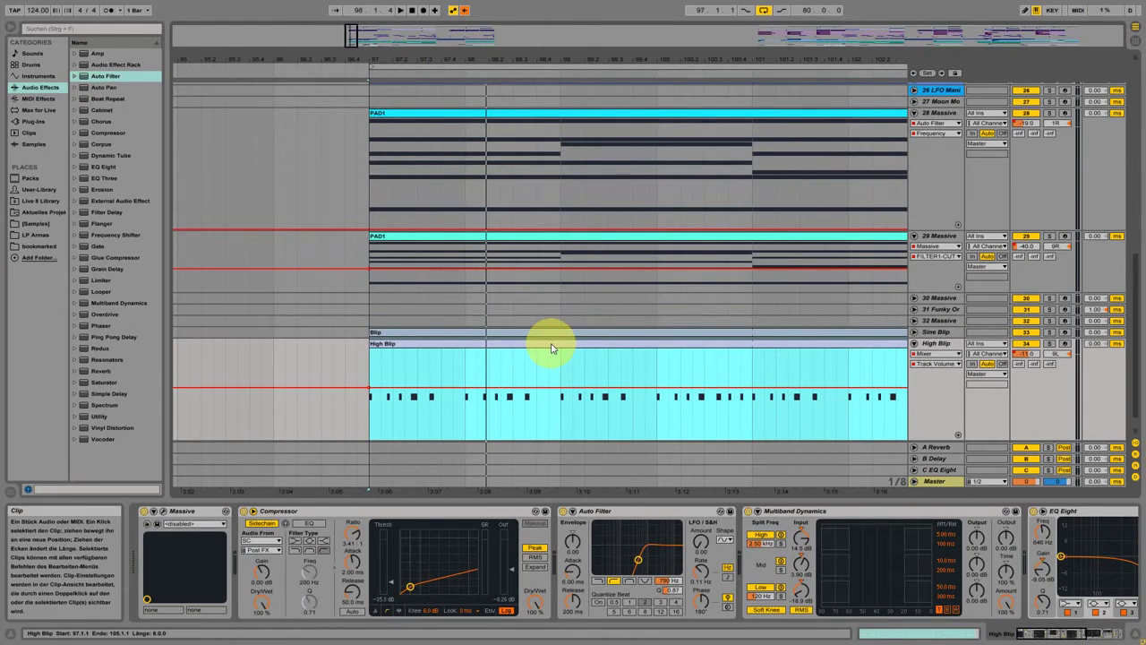
pyautogui.click(165, 512)
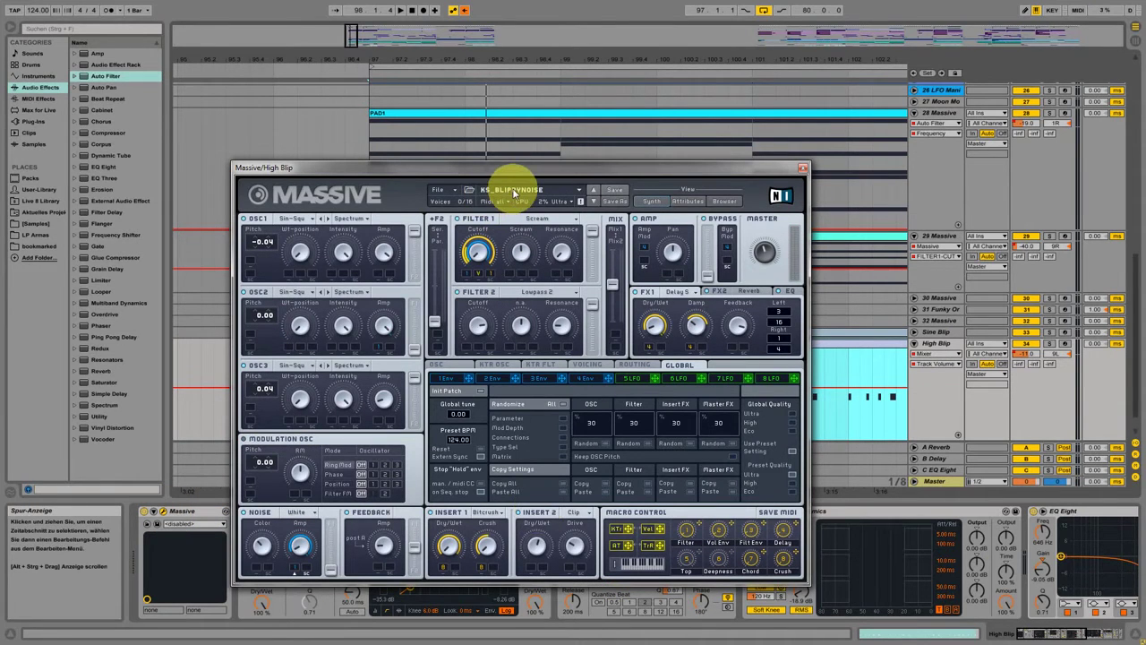
pyautogui.click(803, 168)
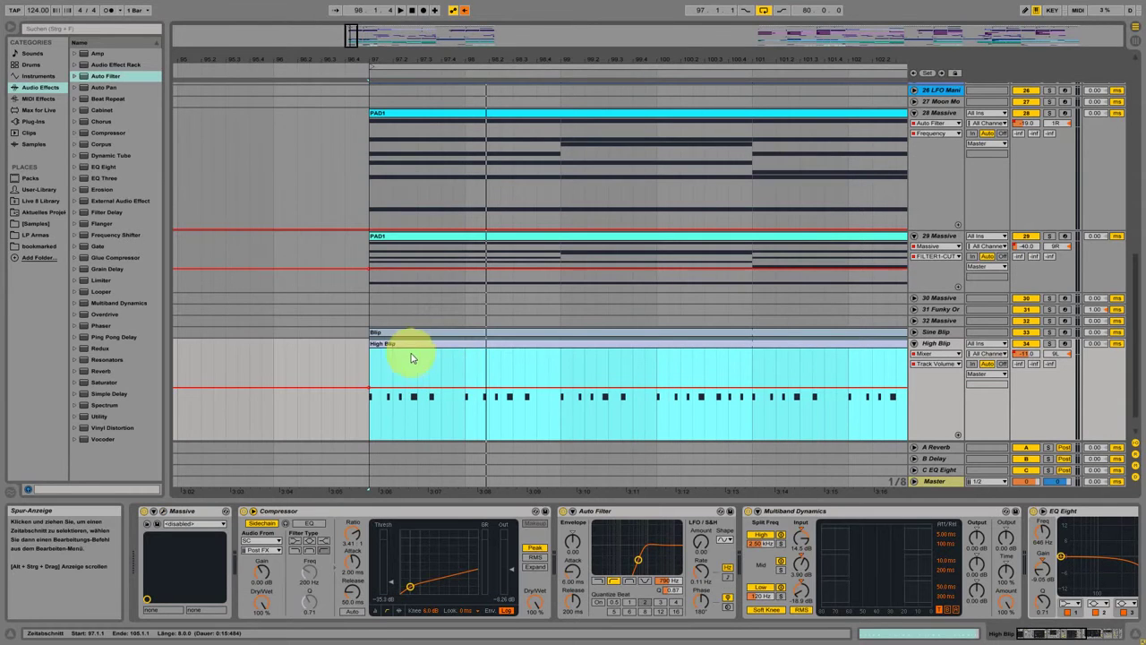
# Step: Play the High Blip part in solo, look through the track's device chain, and return it to the mix
pyautogui.click(1049, 343)
pyautogui.press('space')
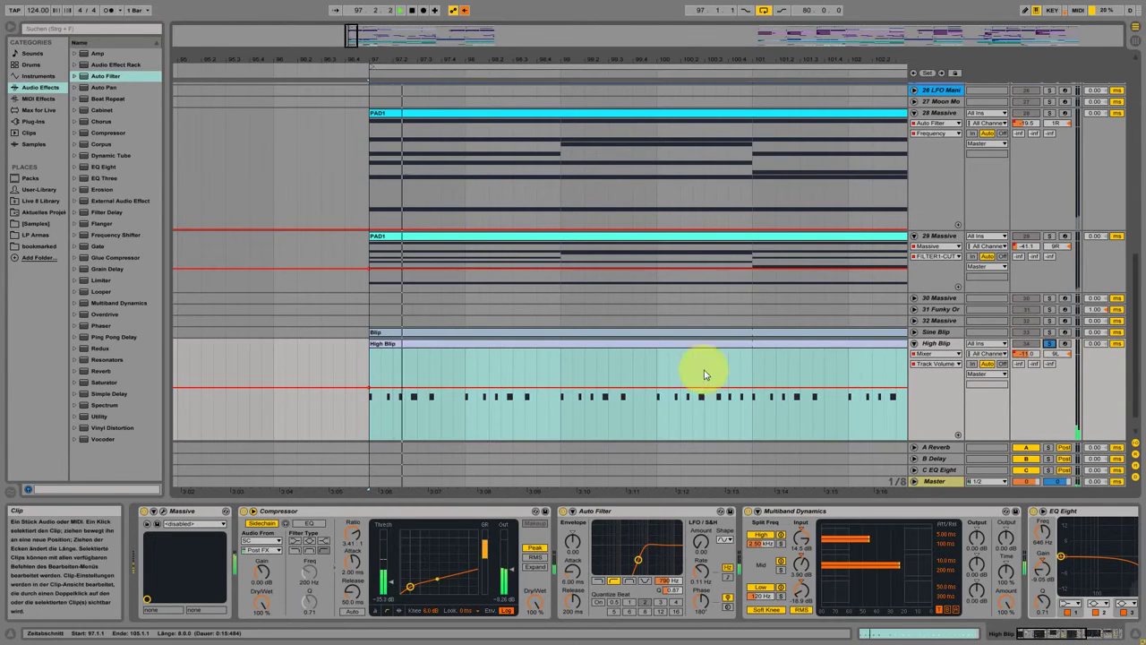
pyautogui.moveTo(1039, 633); pyautogui.dragTo(1085, 638)
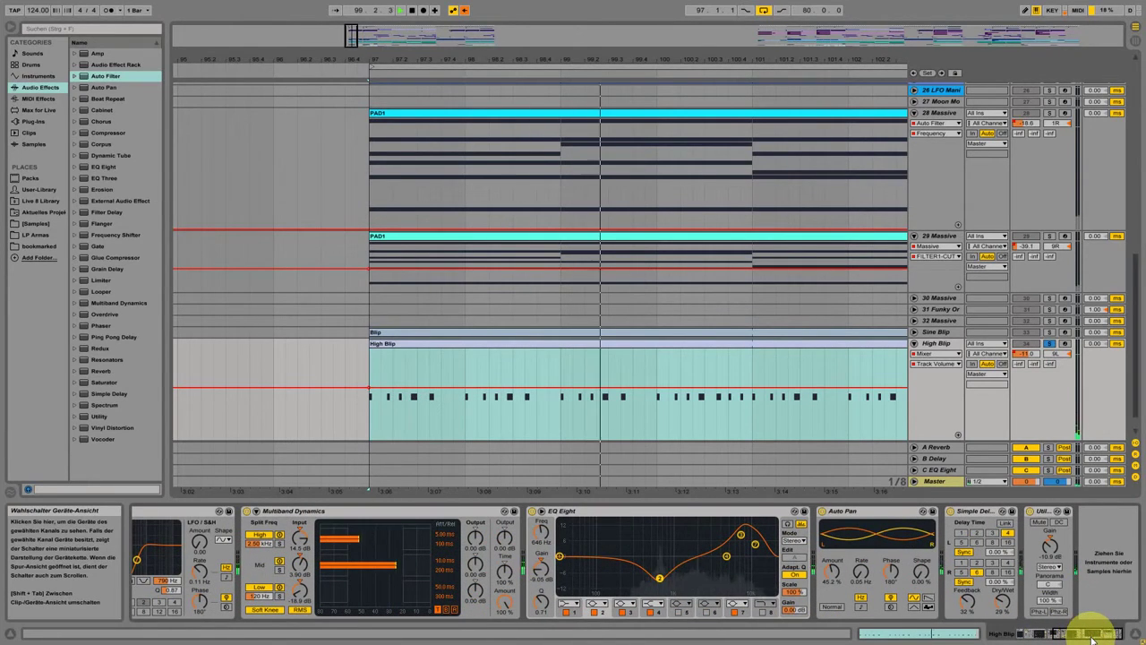
pyautogui.moveTo(1088, 640); pyautogui.dragTo(1118, 631)
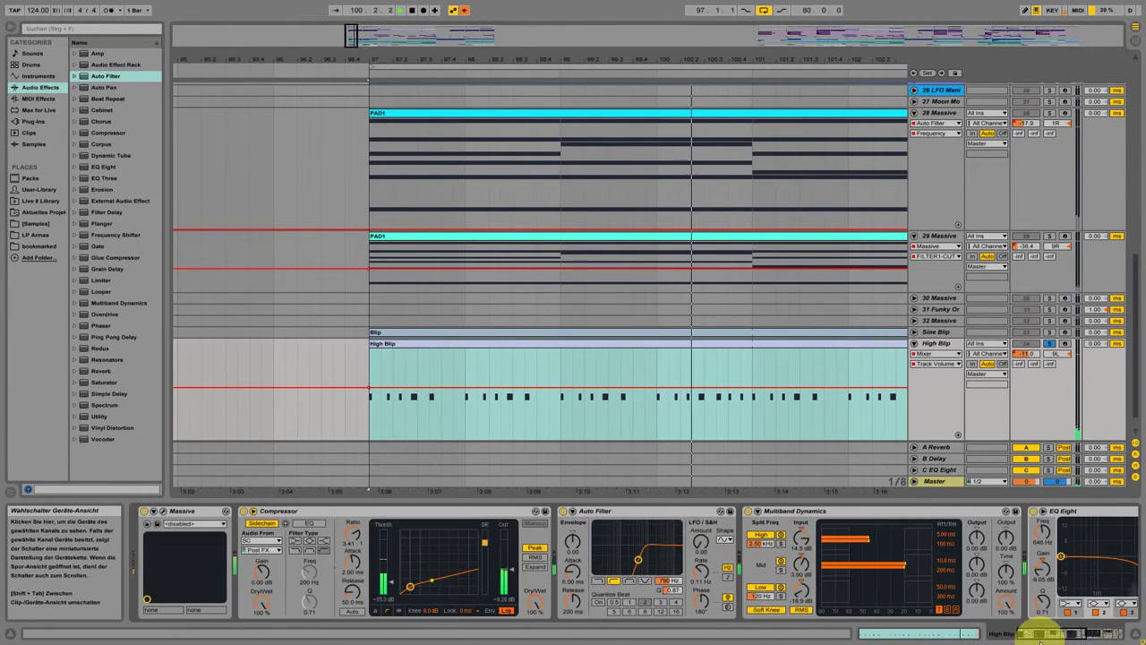
pyautogui.click(1051, 344)
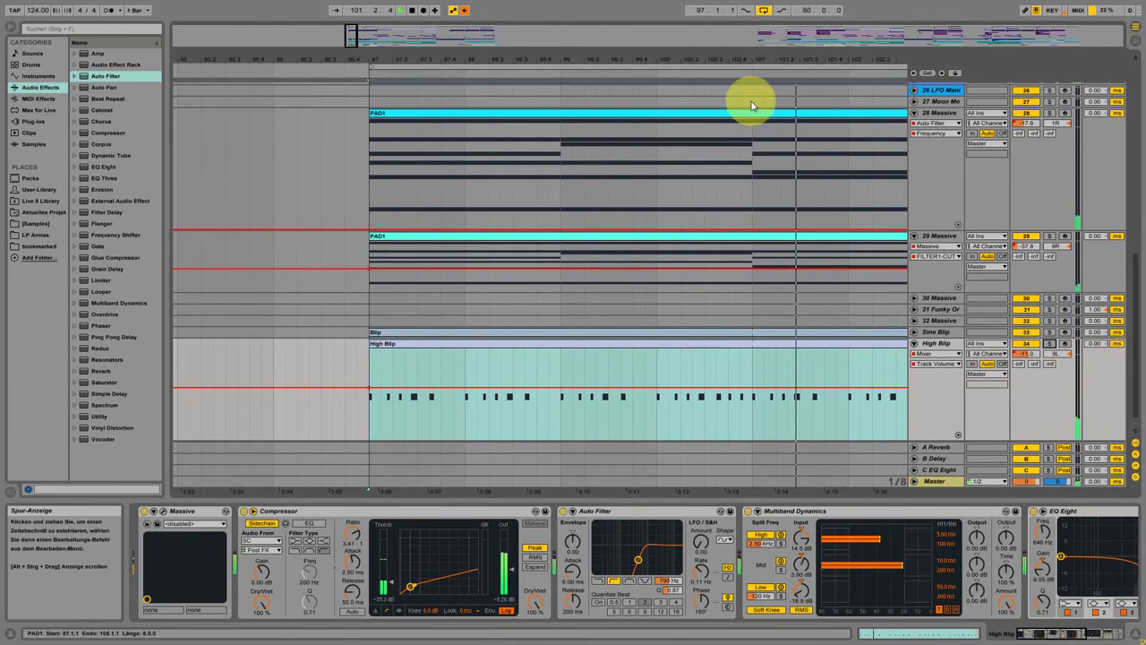
# Step: Activate the ARP1 clip at bar 97 on the 35-Massive track and unfold the track to show its notes
pyautogui.moveTo(523, 55); pyautogui.dragTo(520, 48)
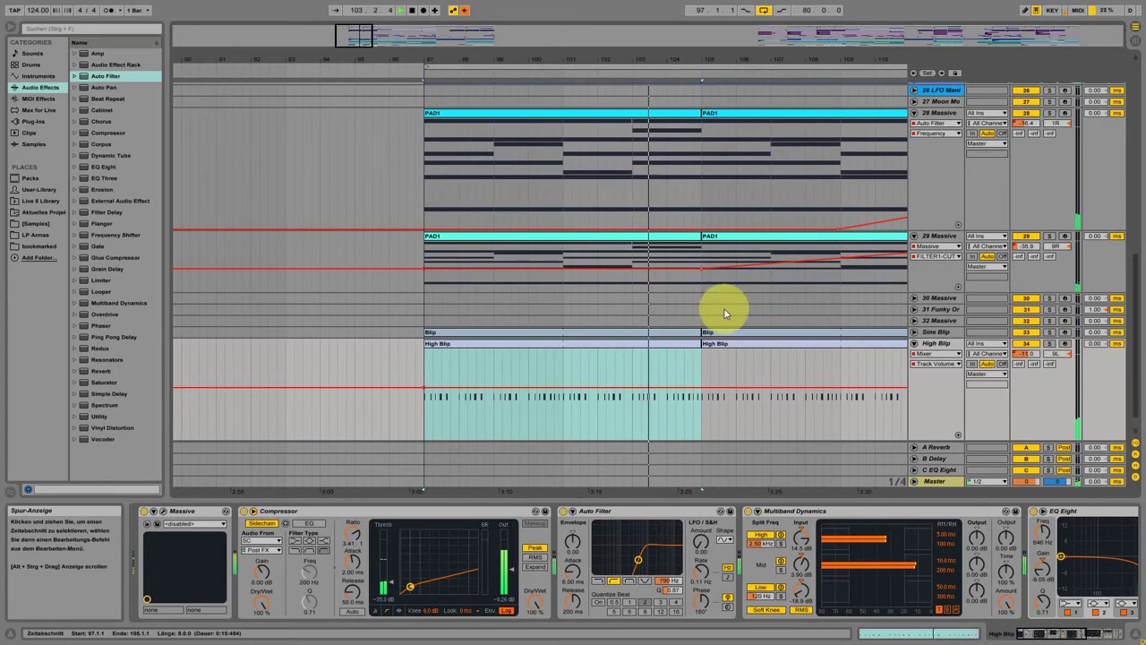
pyautogui.scroll(-1, 564, 390)
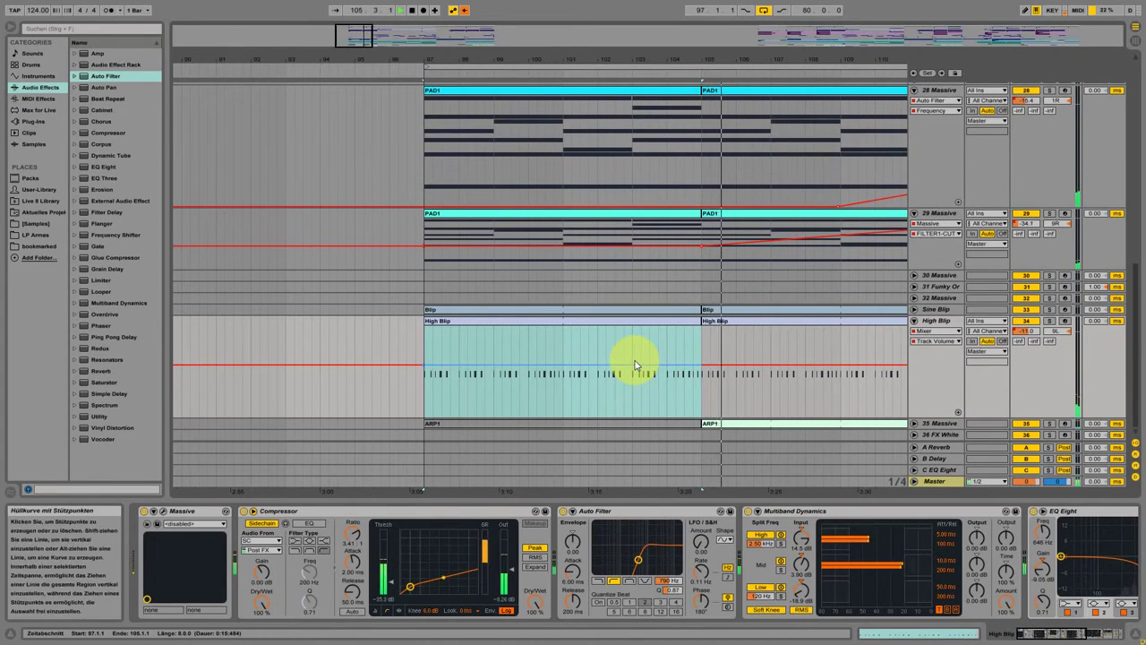
pyautogui.click(612, 425)
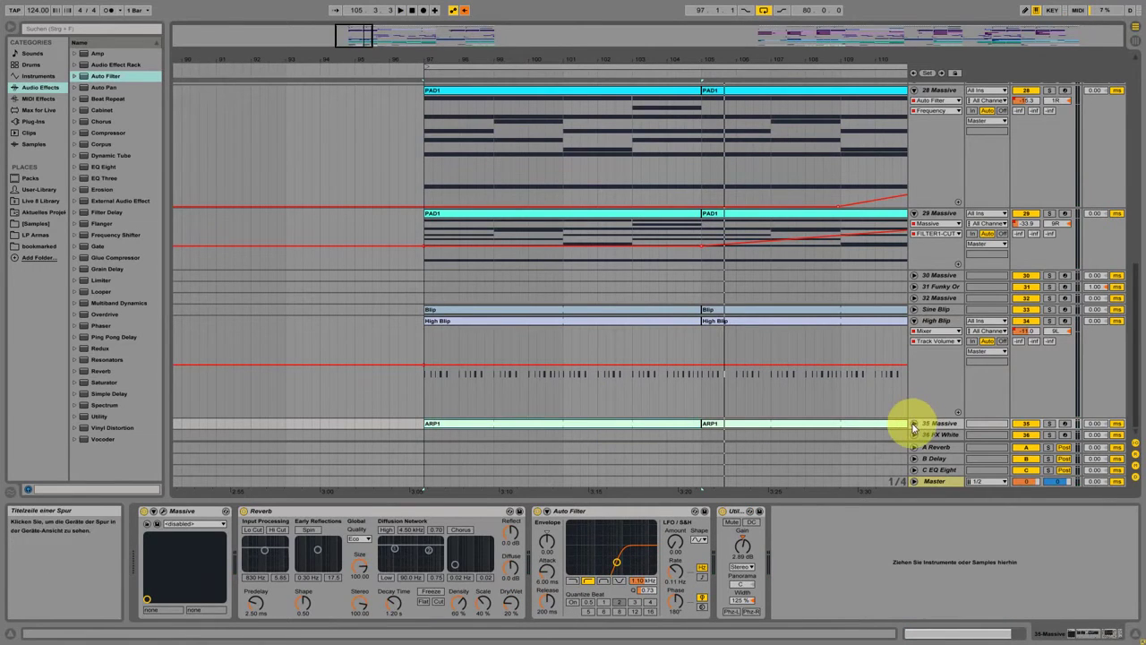
pyautogui.click(914, 424)
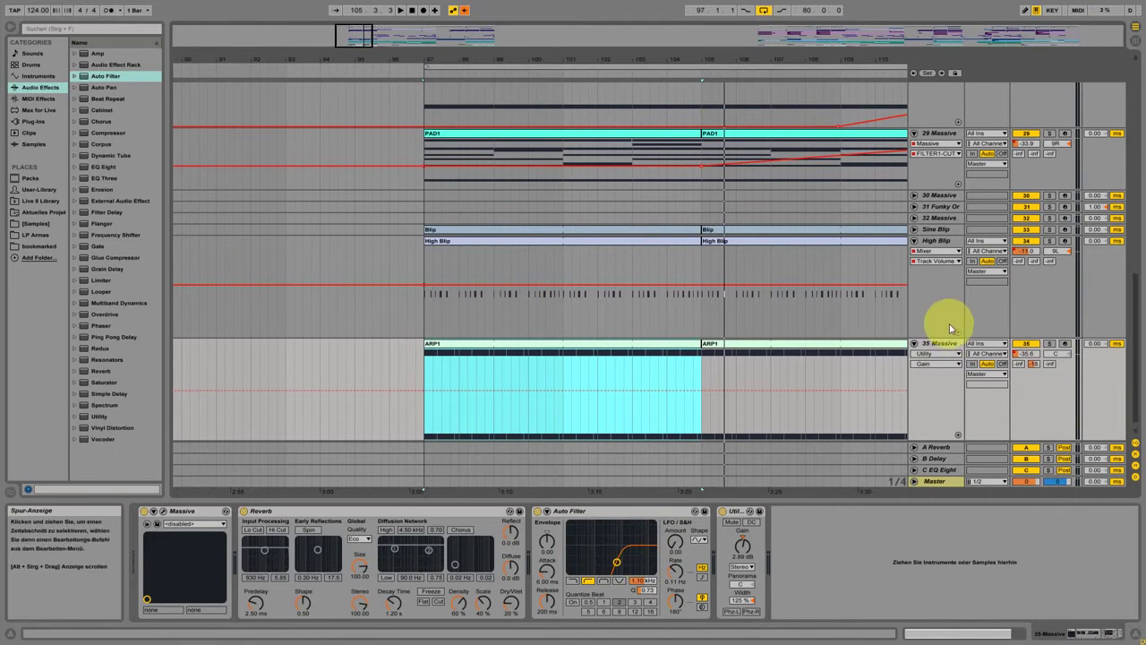
# Step: Play the ARP1 part on the 35-Massive track in solo and look at its Massive synth preset
pyautogui.click(1053, 347)
pyautogui.press('space')
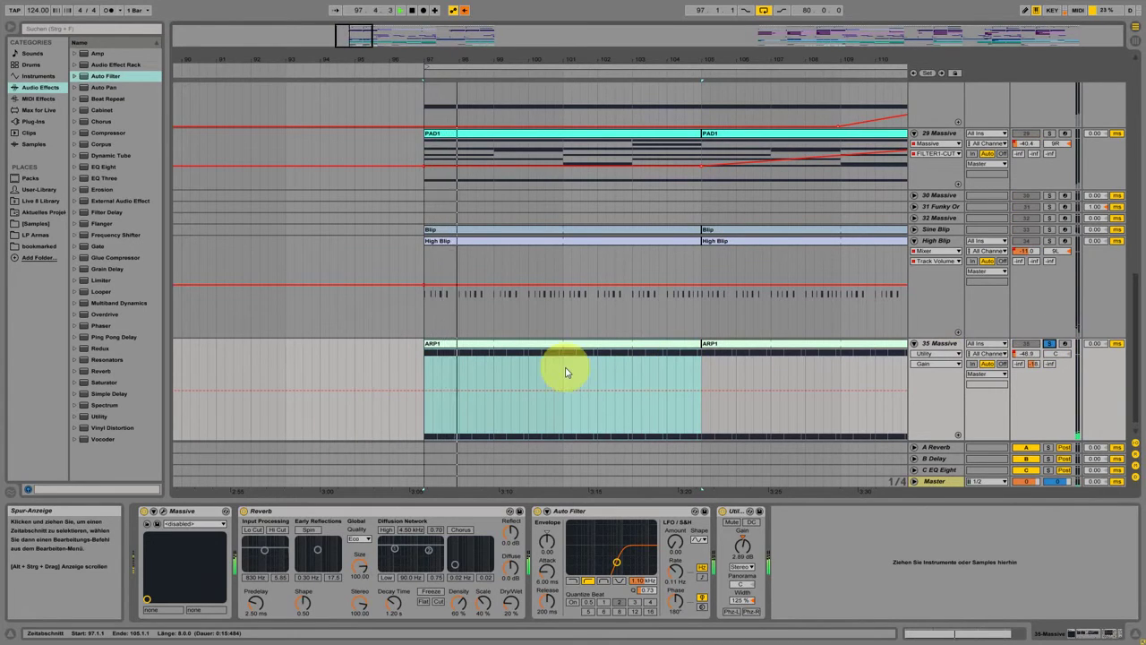
pyautogui.click(163, 513)
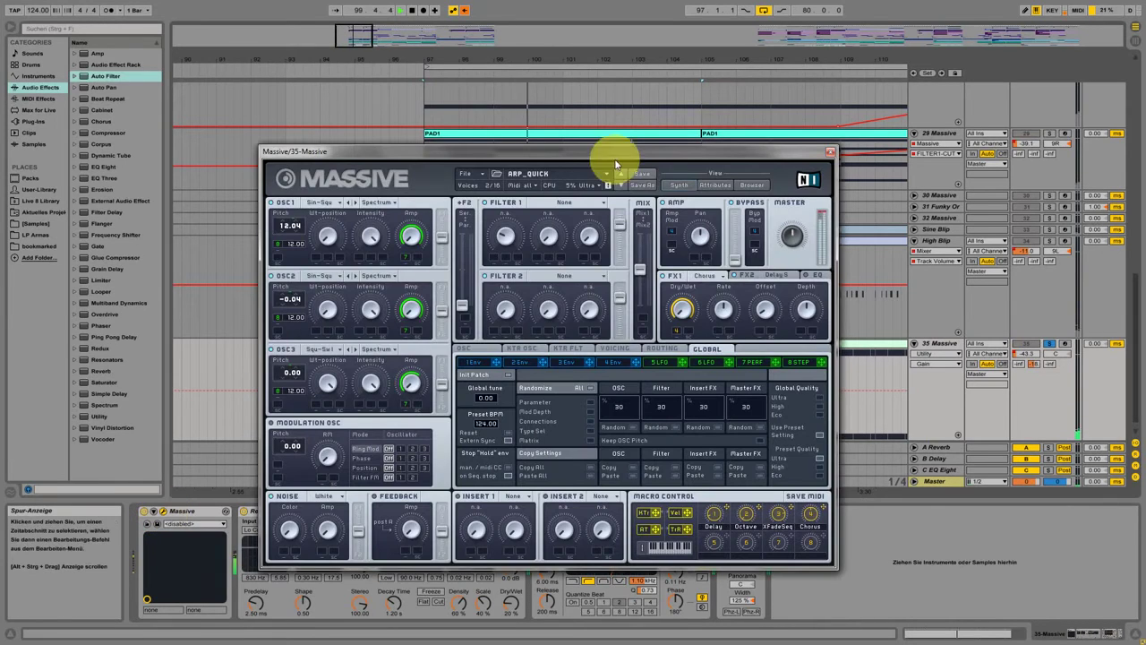
pyautogui.click(833, 151)
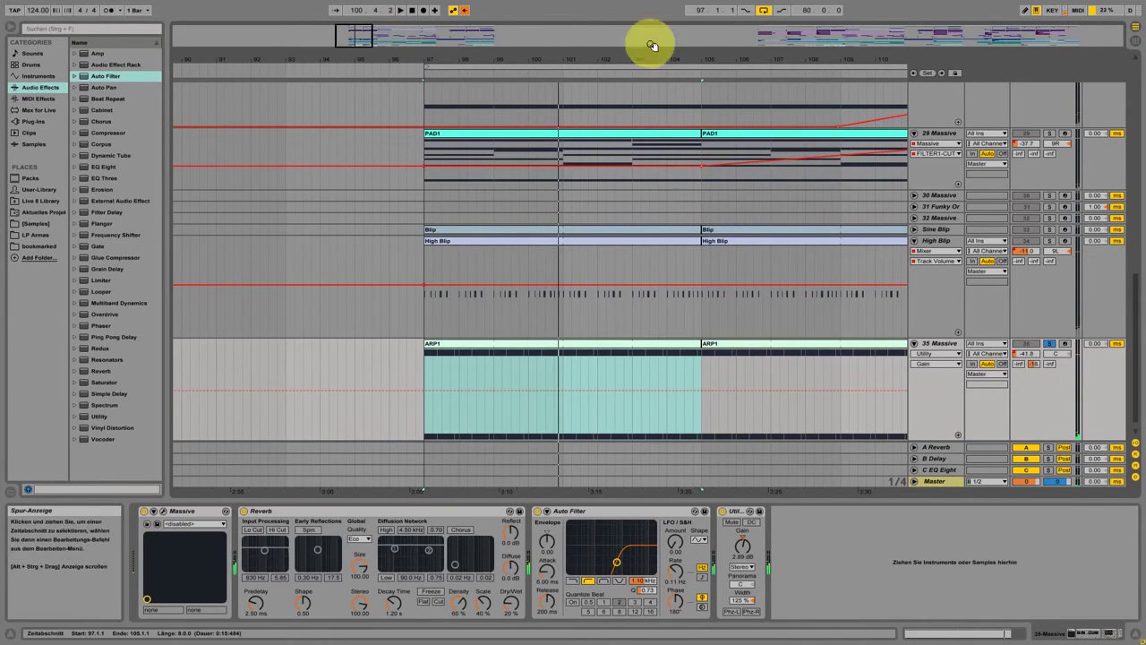
# Step: Fold up the 35-Massive and High Blip tracks in a wider view of the arrangement
pyautogui.moveTo(566, 50); pyautogui.dragTo(494, 57)
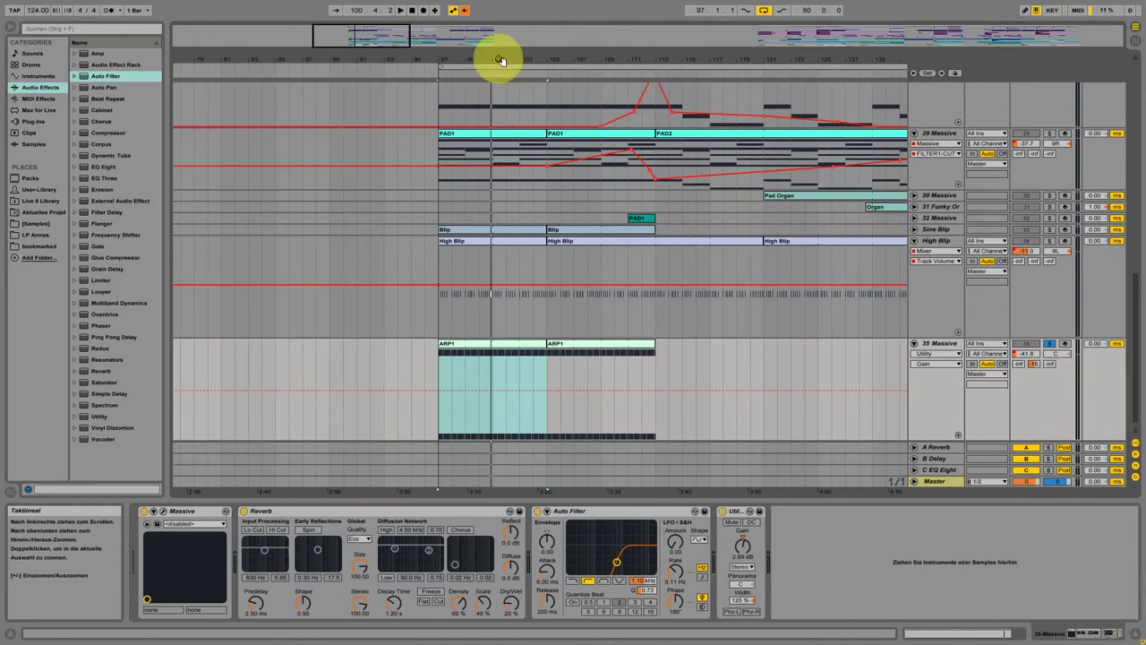
pyautogui.click(915, 344)
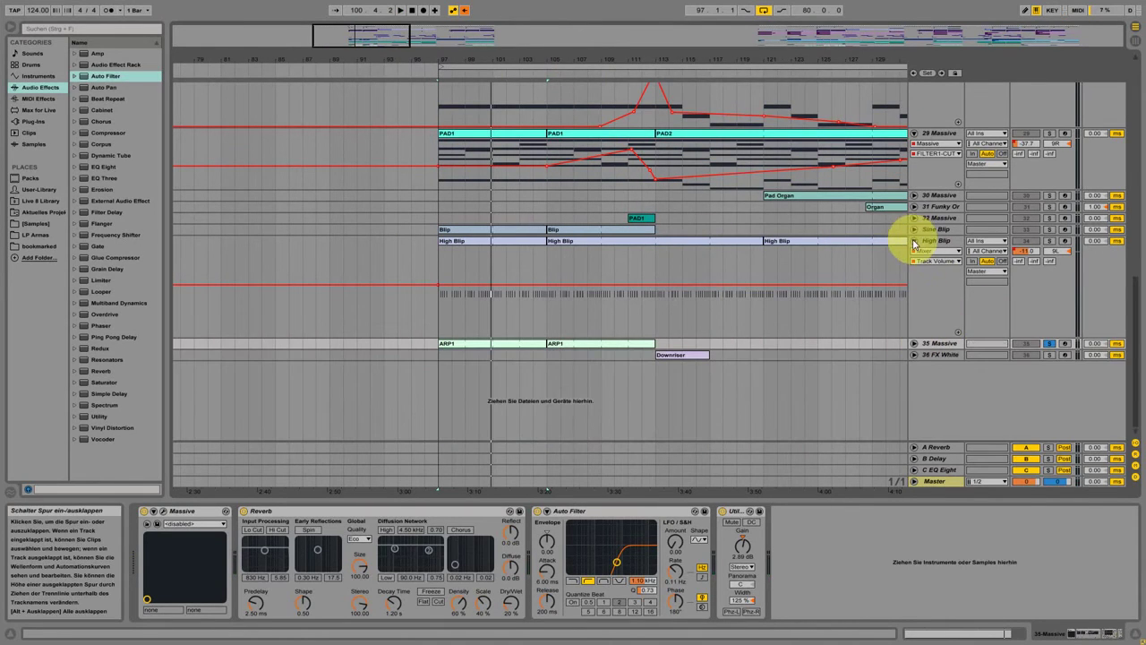
pyautogui.click(915, 242)
# Step: Examine the effect clips and pad filter automation around bar 113, and play the transition in solo and in the mix
pyautogui.scroll(5, 828, 394)
pyautogui.moveTo(679, 62); pyautogui.dragTo(601, 56)
pyautogui.scroll(5, 601, 248)
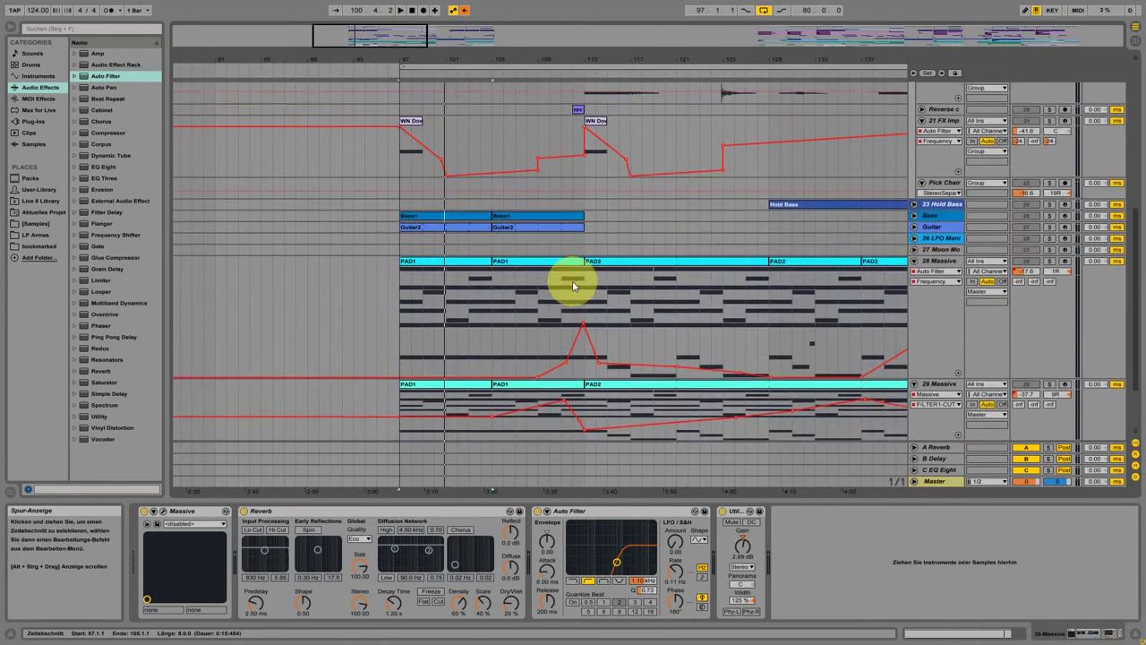
pyautogui.scroll(1, 572, 280)
pyautogui.scroll(-3, 579, 379)
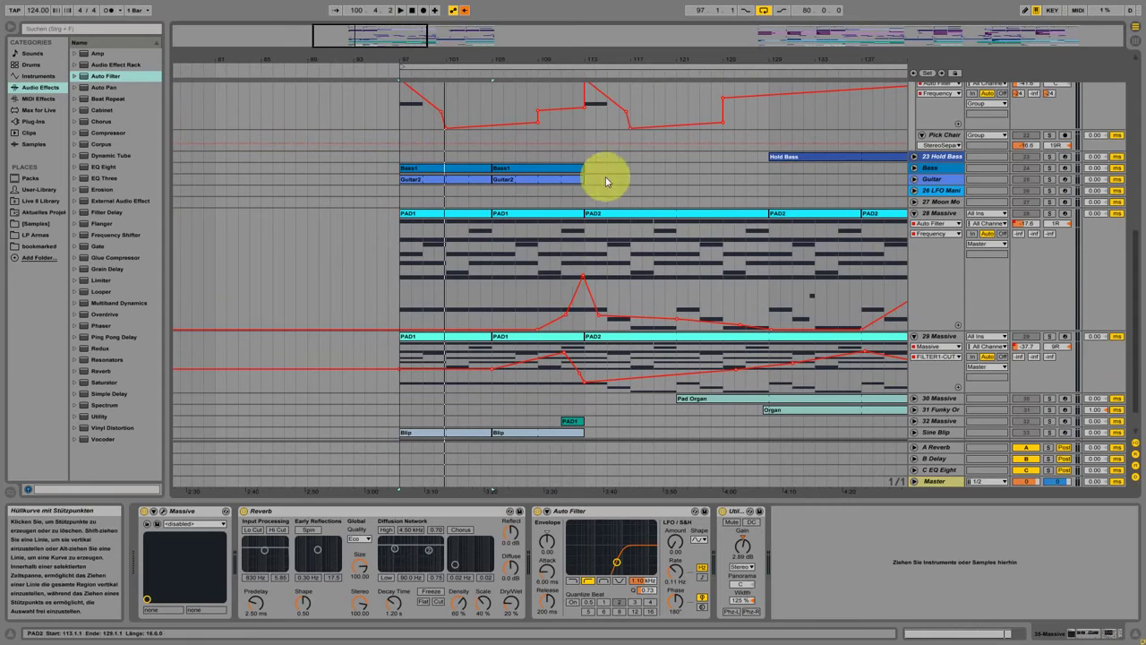
pyautogui.scroll(2, 775, 321)
pyautogui.scroll(2, 644, 269)
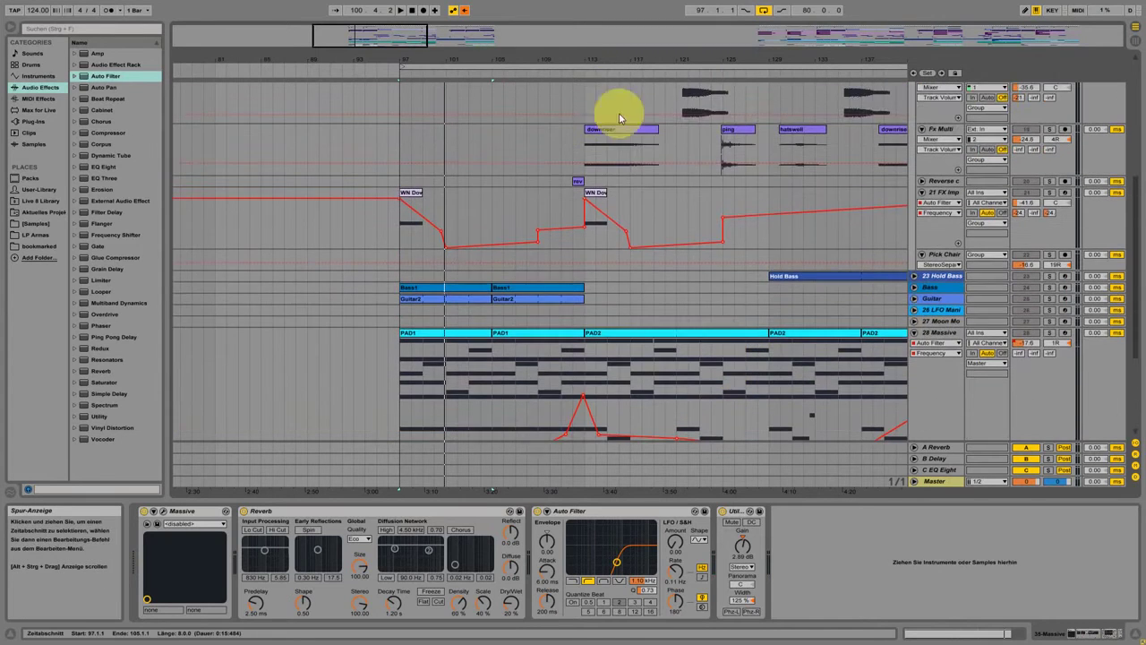
pyautogui.scroll(4, 678, 302)
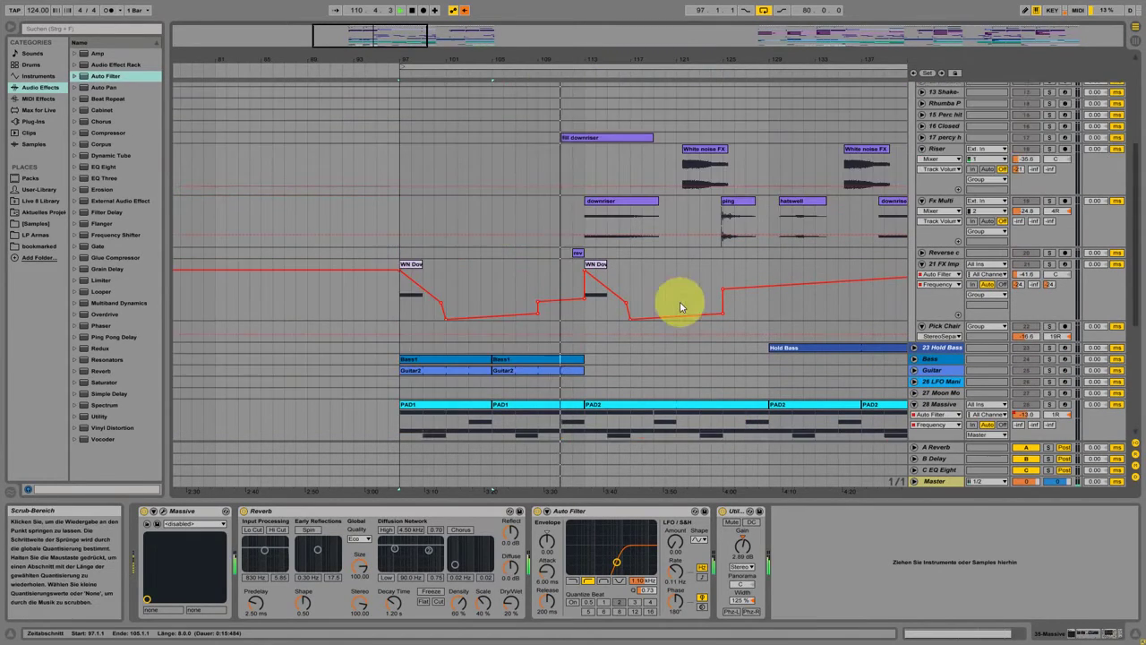
pyautogui.scroll(-6, 796, 366)
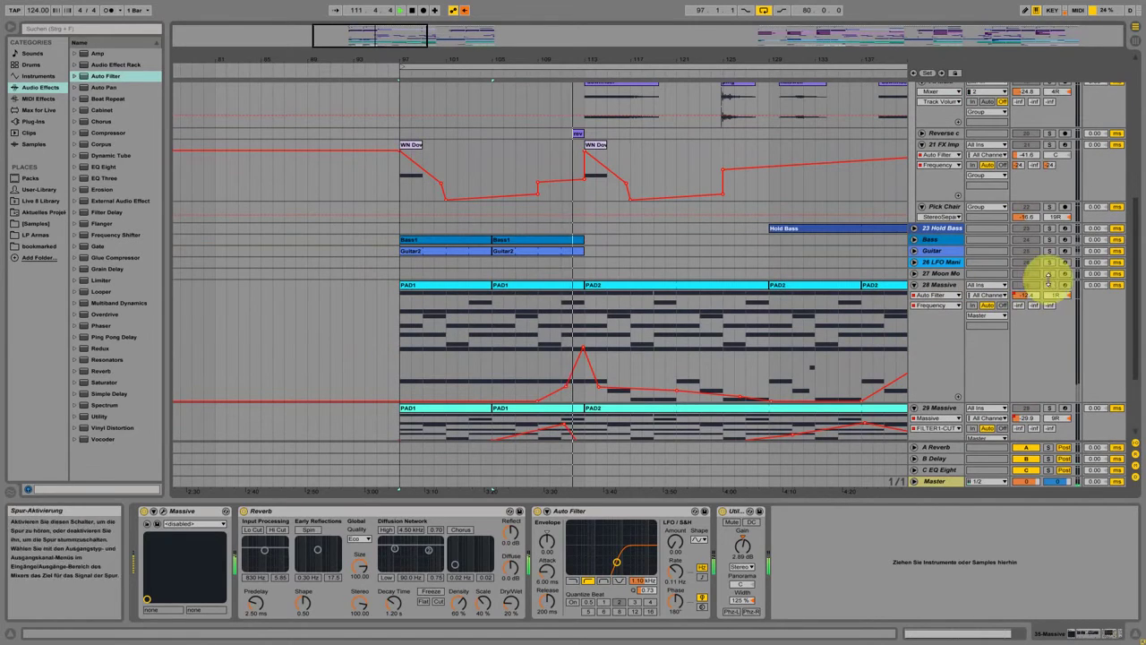
pyautogui.scroll(-2, 886, 367)
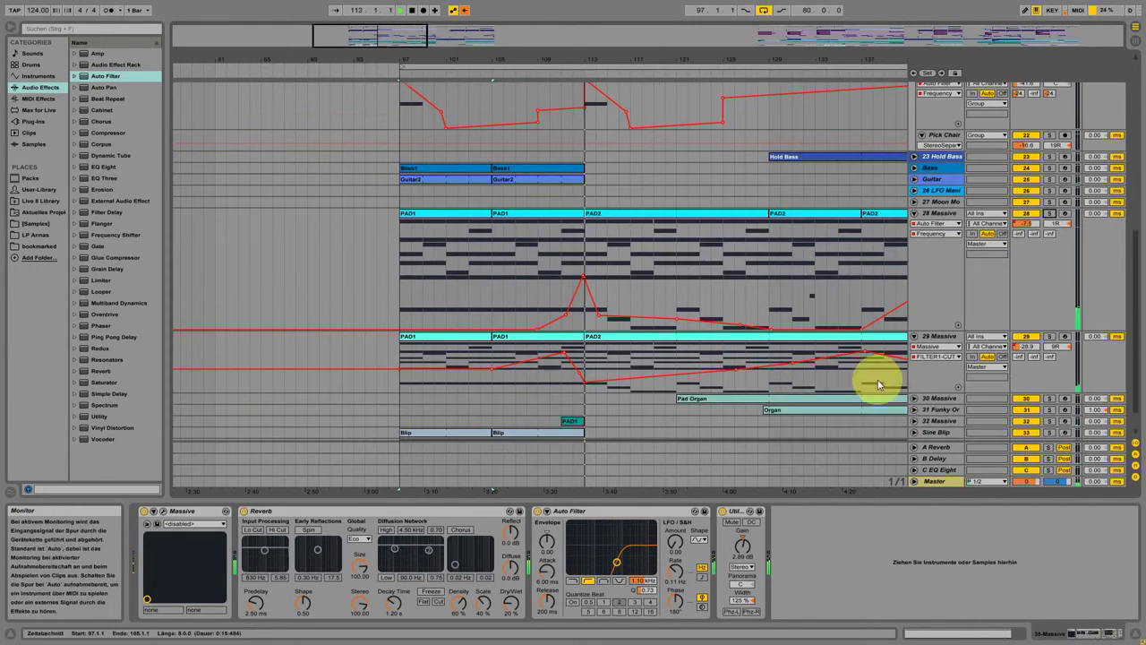
# Step: Fold up the 29-Massive track, and play the Downriser clip at bar 113 in solo on the unfolded 36 FX White track
pyautogui.click(916, 337)
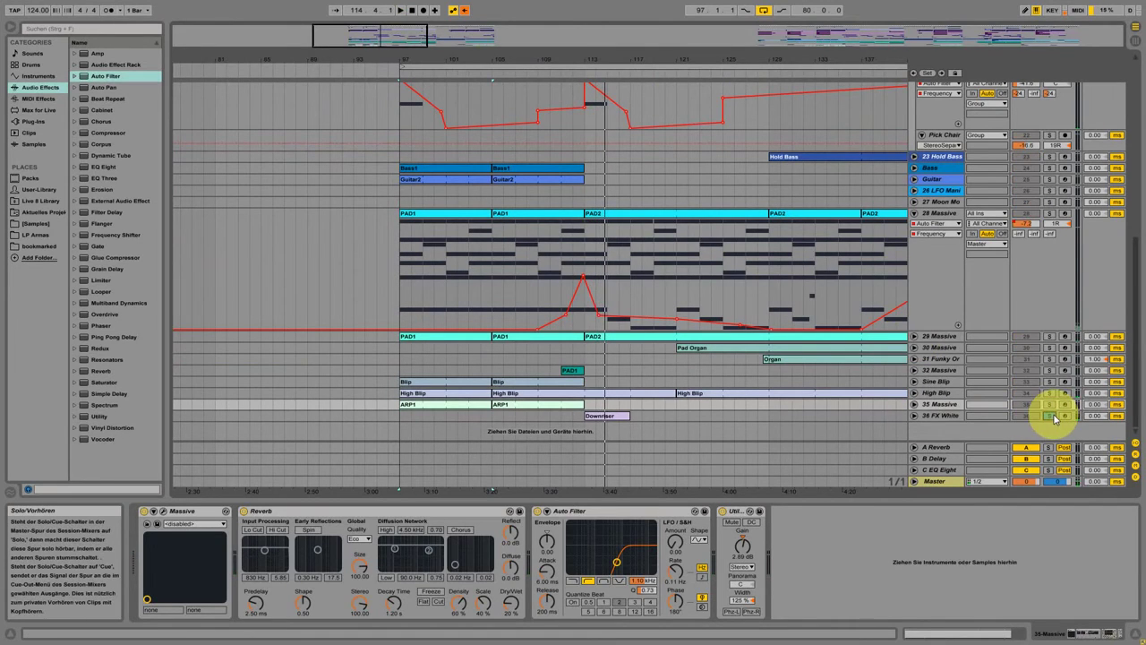
pyautogui.click(589, 416)
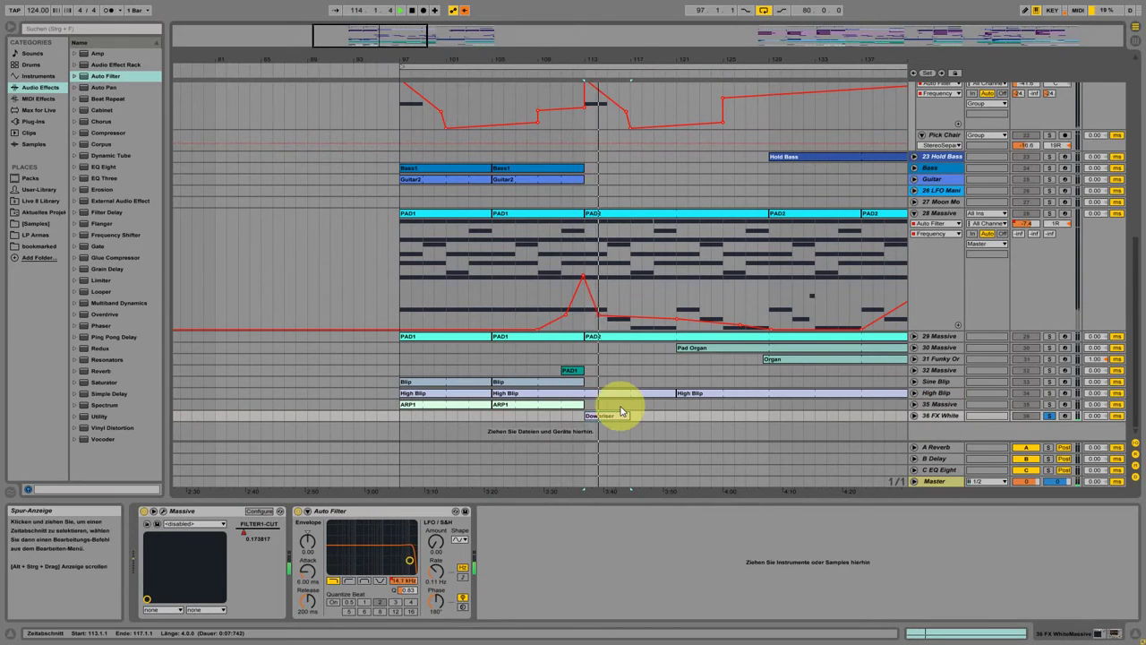
pyautogui.click(914, 416)
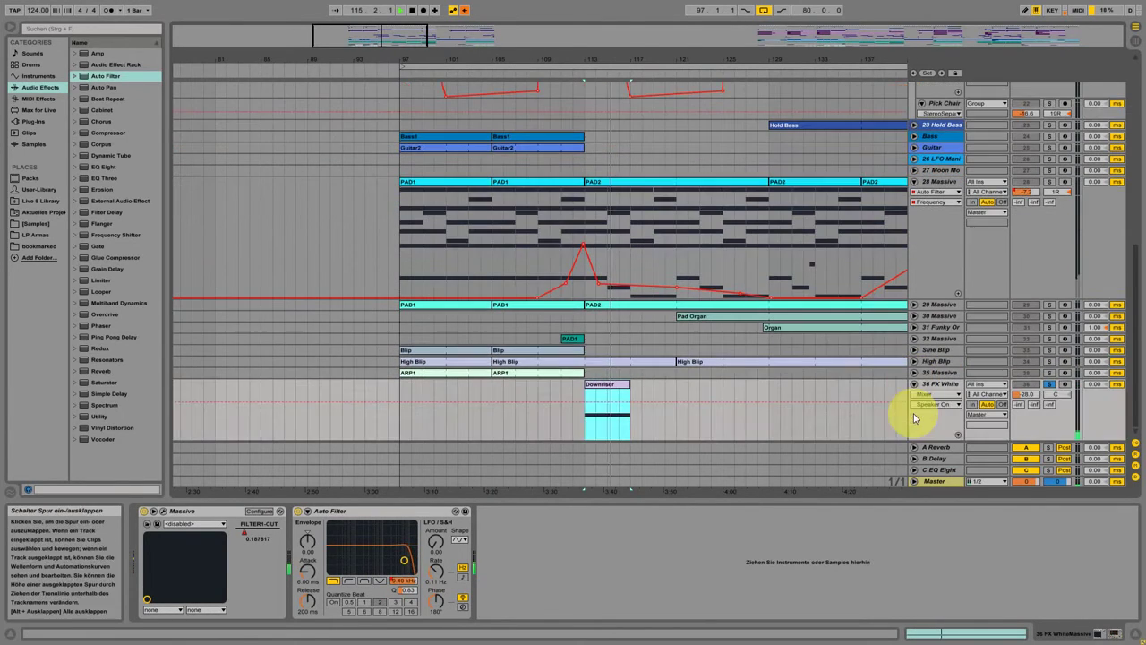
# Step: Look at the Downriser clip and the devices of the 36 FX White track, and fold the track up
pyautogui.click(592, 391)
pyautogui.doubleClick(592, 392)
pyautogui.moveTo(504, 314); pyautogui.dragTo(525, 478)
pyautogui.click(1100, 634)
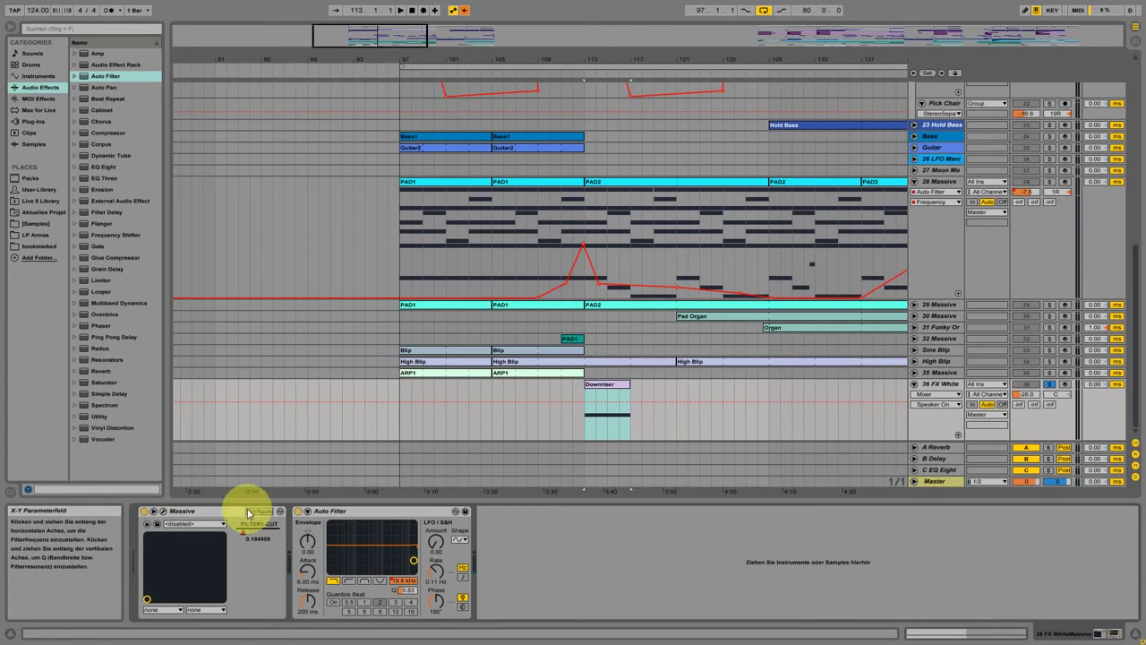
pyautogui.click(914, 383)
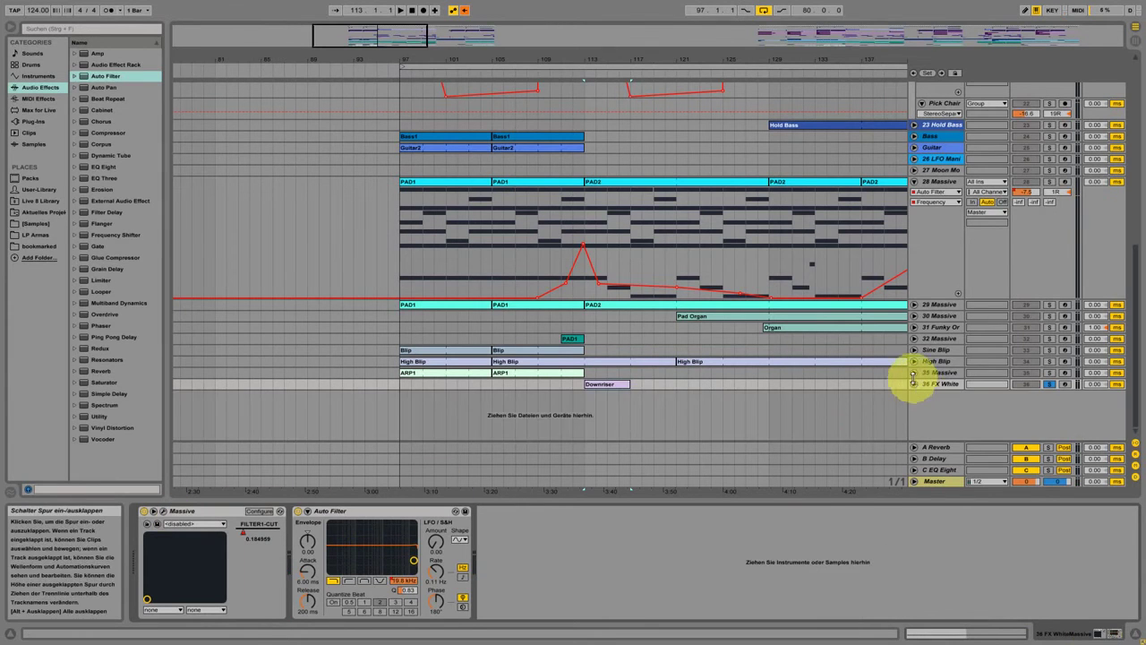
# Step: Unfold the light kick track and select its clip at bar 113 to show its notes and devices
pyautogui.scroll(6, 878, 359)
pyautogui.scroll(3, 872, 337)
pyautogui.scroll(5, 734, 286)
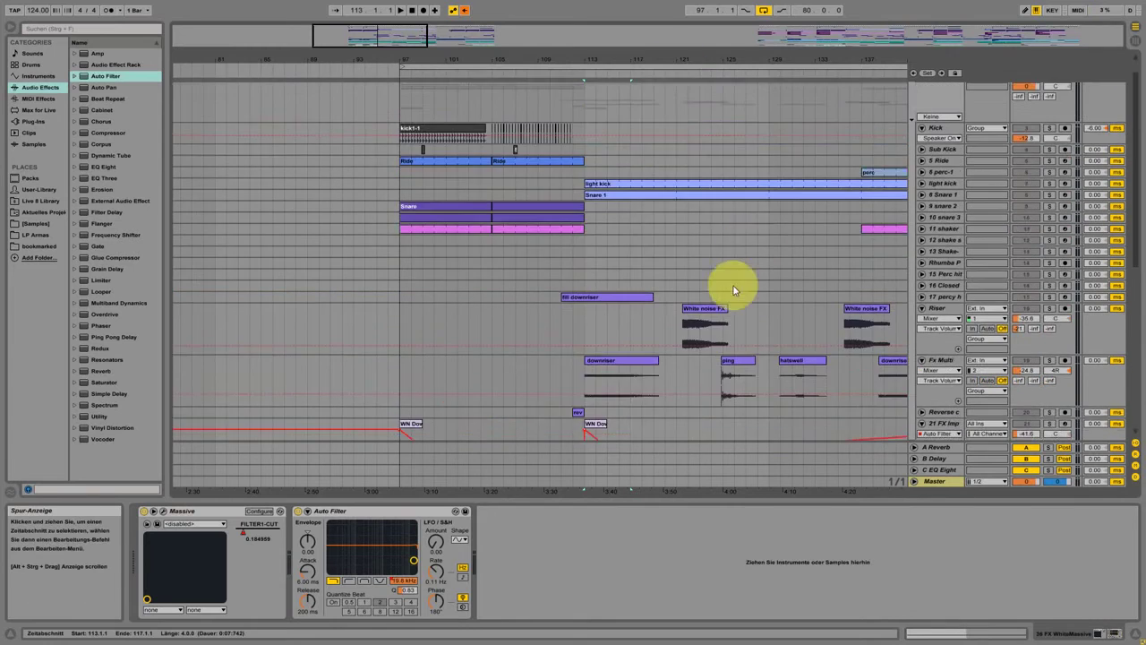
pyautogui.moveTo(672, 64); pyautogui.dragTo(674, 43)
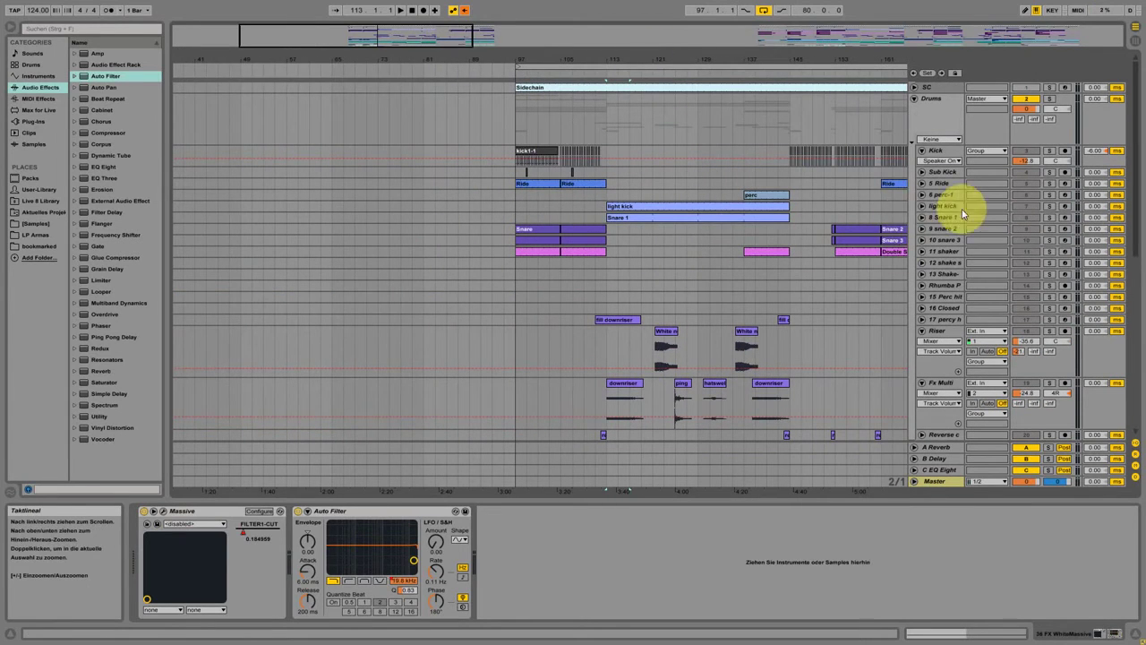
pyautogui.click(920, 207)
pyautogui.click(708, 208)
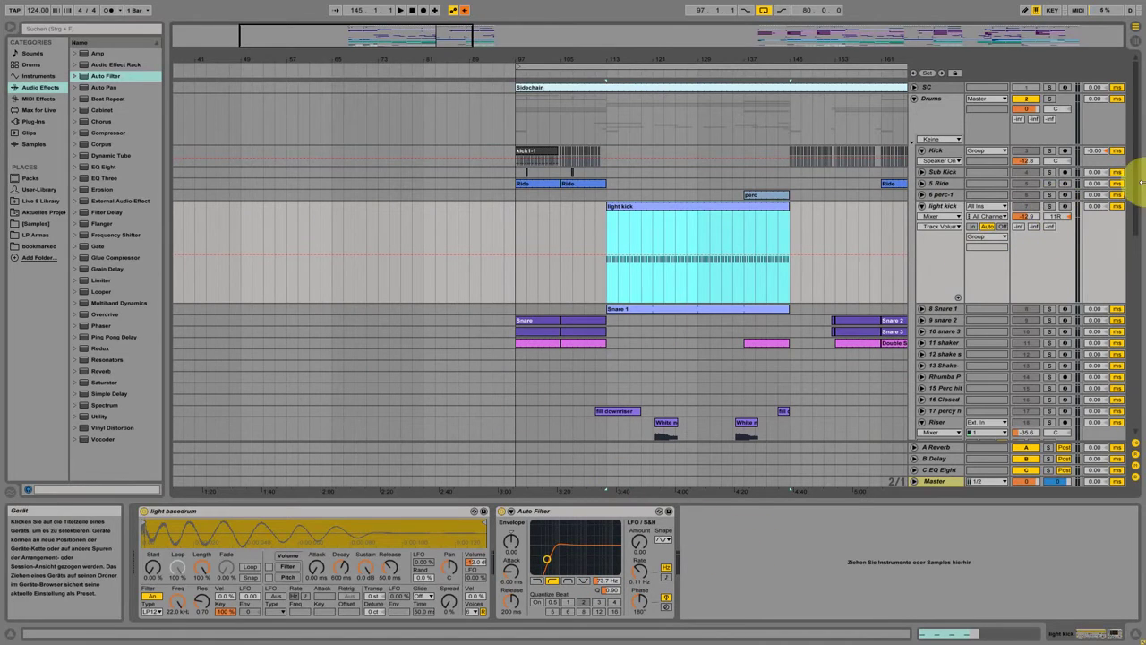
# Step: Play the light kick part from bar 113 in solo and take the track out of solo
pyautogui.click(1050, 206)
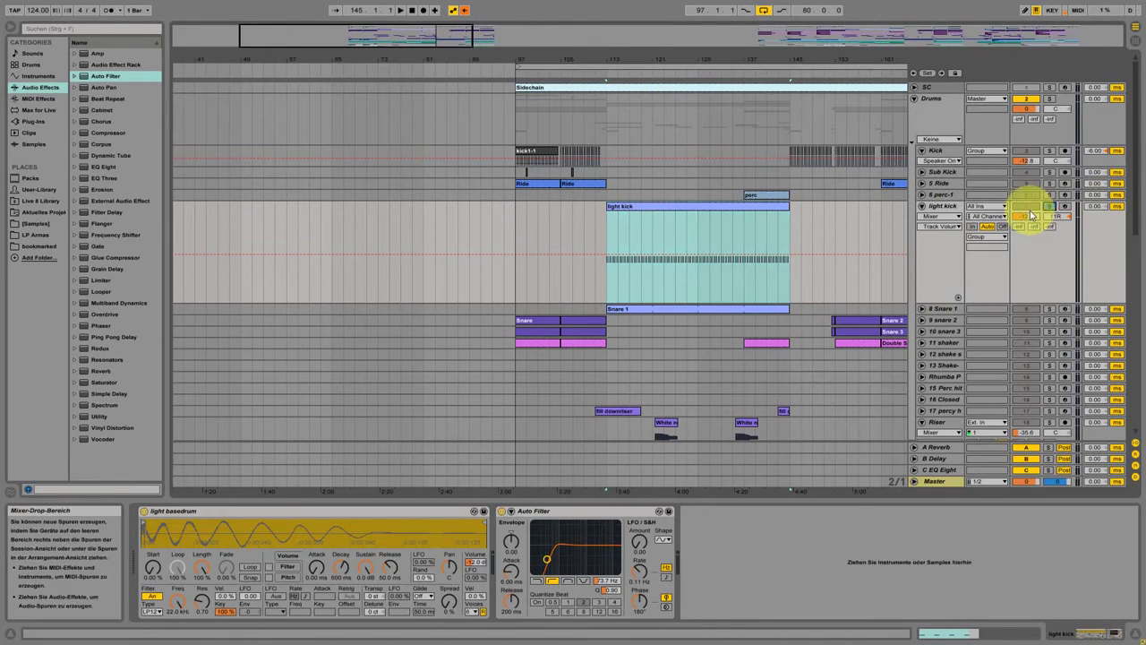
pyautogui.click(666, 211)
pyautogui.press('space')
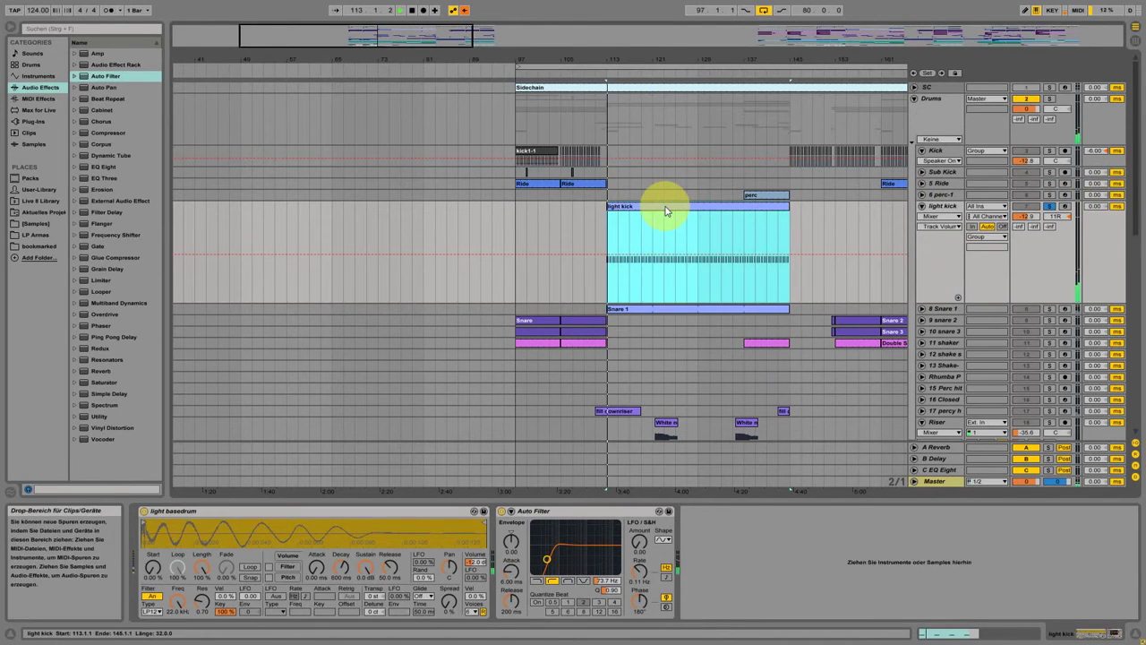
pyautogui.click(1050, 206)
# Step: Unfold the 8 Snare 1 track and play its part from bar 113 in solo and in the mix
pyautogui.click(922, 308)
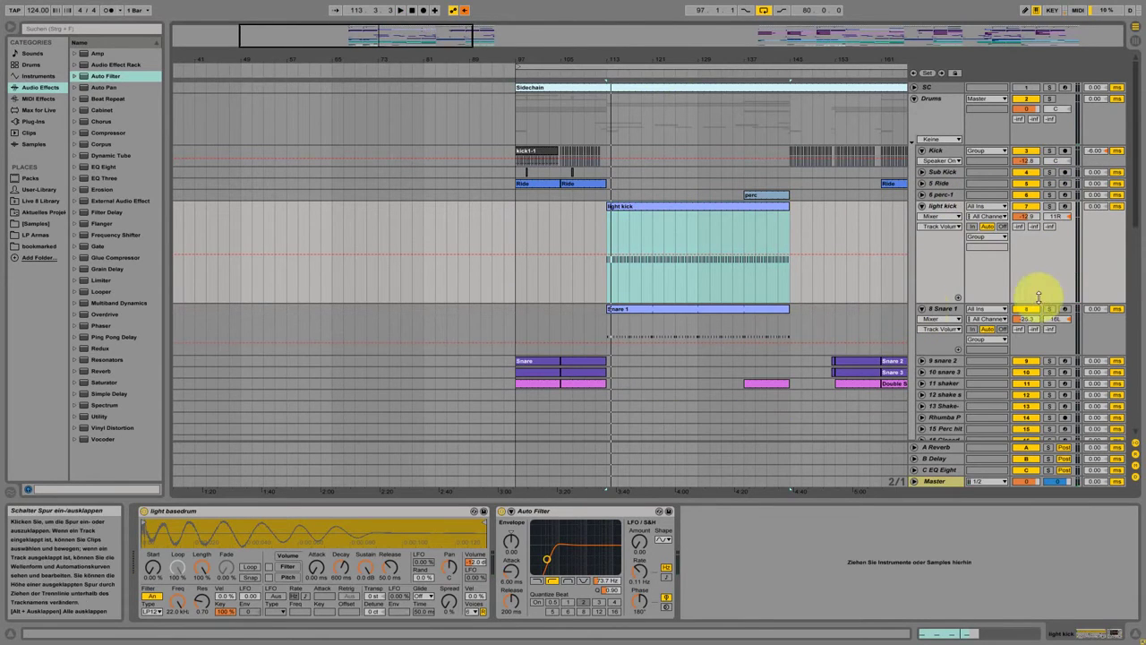
pyautogui.click(1050, 309)
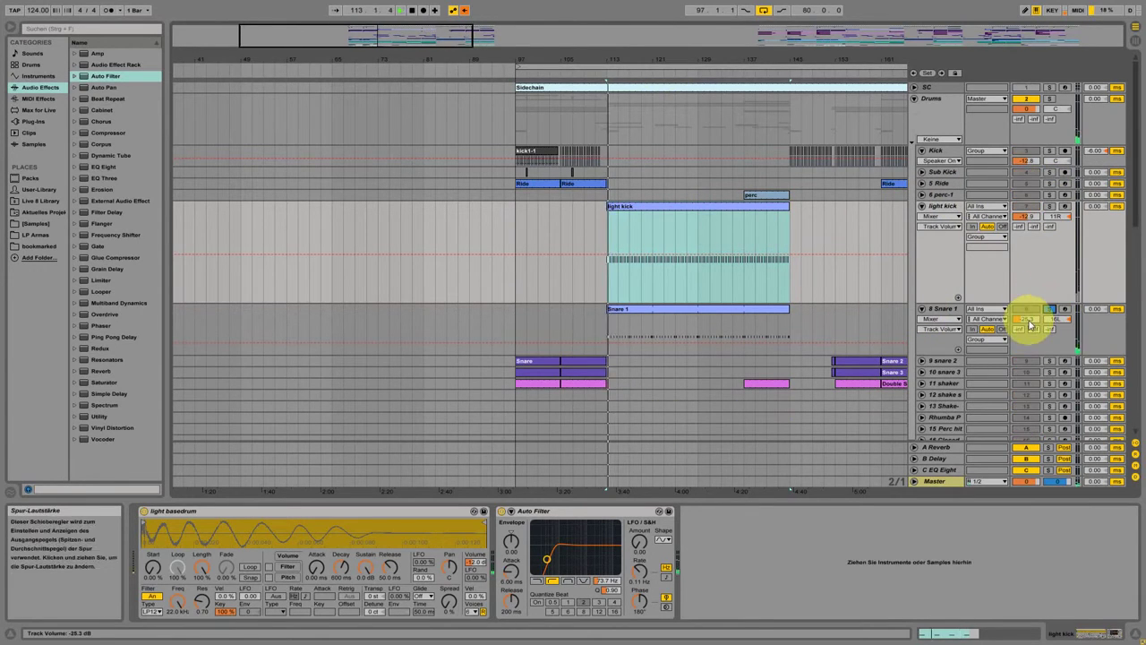
pyautogui.click(1050, 309)
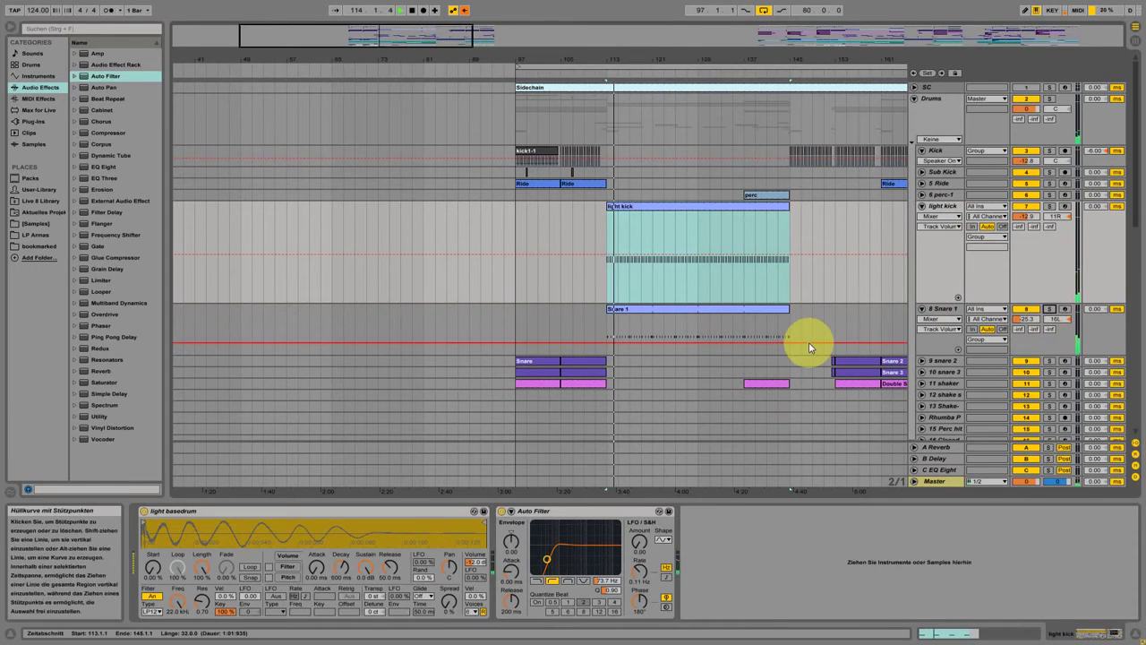
# Step: Reduce the height of the 28-Massive track and unfold the 30-Massive track to show its Pad Organ notes and automation
pyautogui.scroll(-3, 778, 478)
pyautogui.scroll(-15, 762, 475)
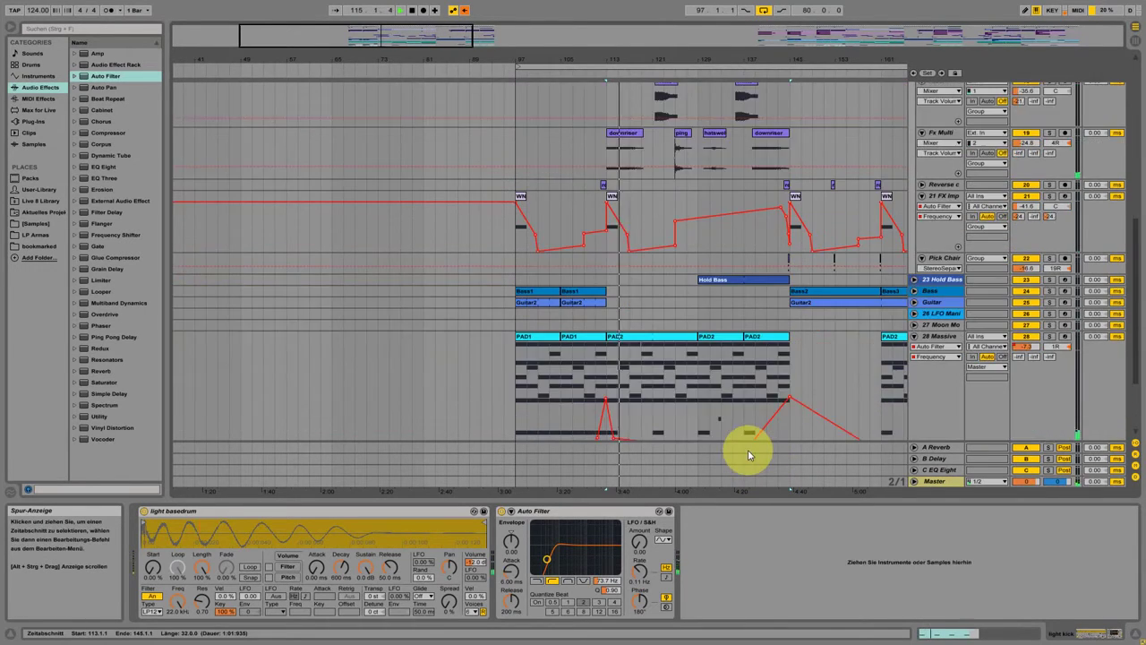
pyautogui.scroll(-1, 743, 422)
pyautogui.moveTo(671, 57); pyautogui.dragTo(671, 56)
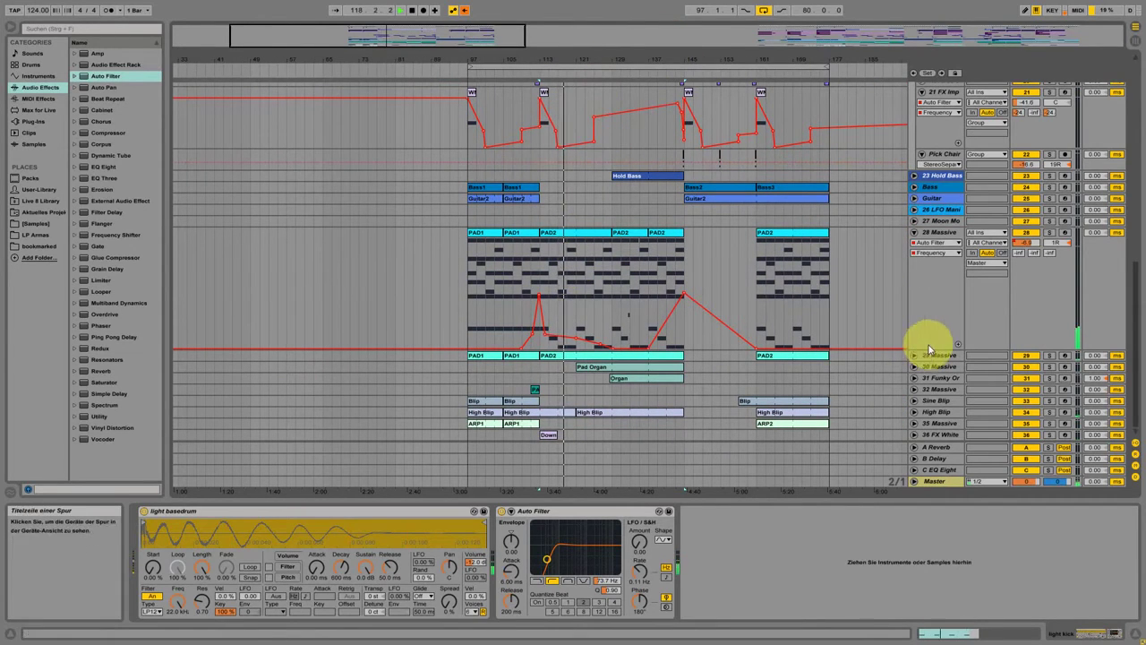
pyautogui.moveTo(933, 347); pyautogui.dragTo(916, 277)
pyautogui.click(915, 297)
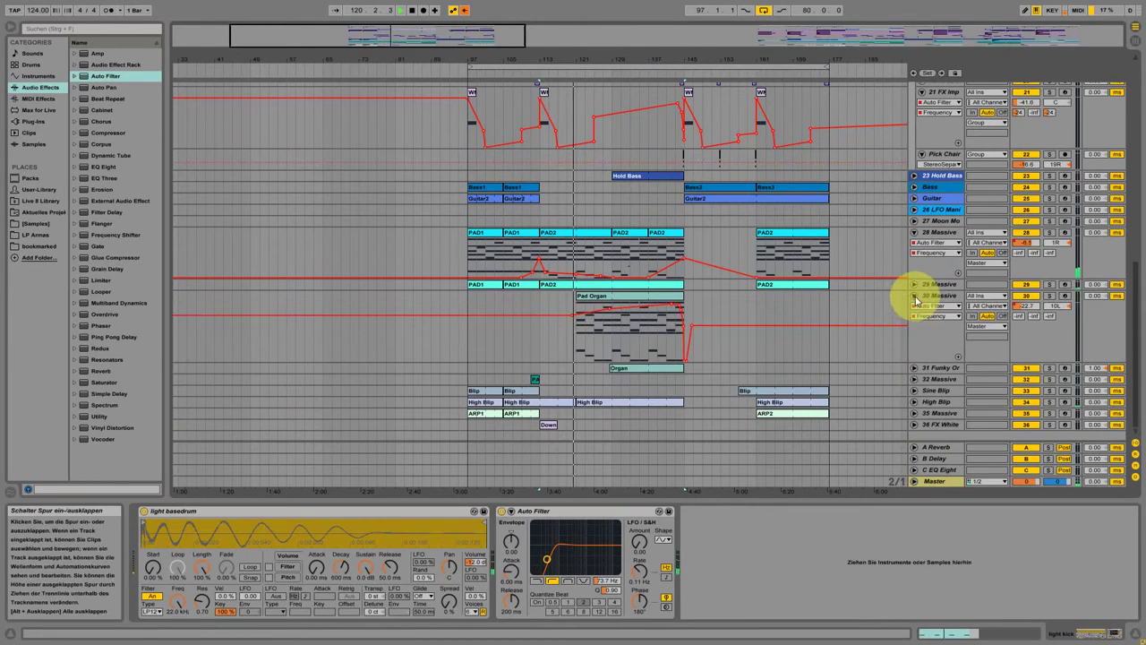
# Step: Show the 30-Massive track's device chain and play its Pad Organ part in solo and in the mix
pyautogui.moveTo(588, 56); pyautogui.dragTo(940, 285)
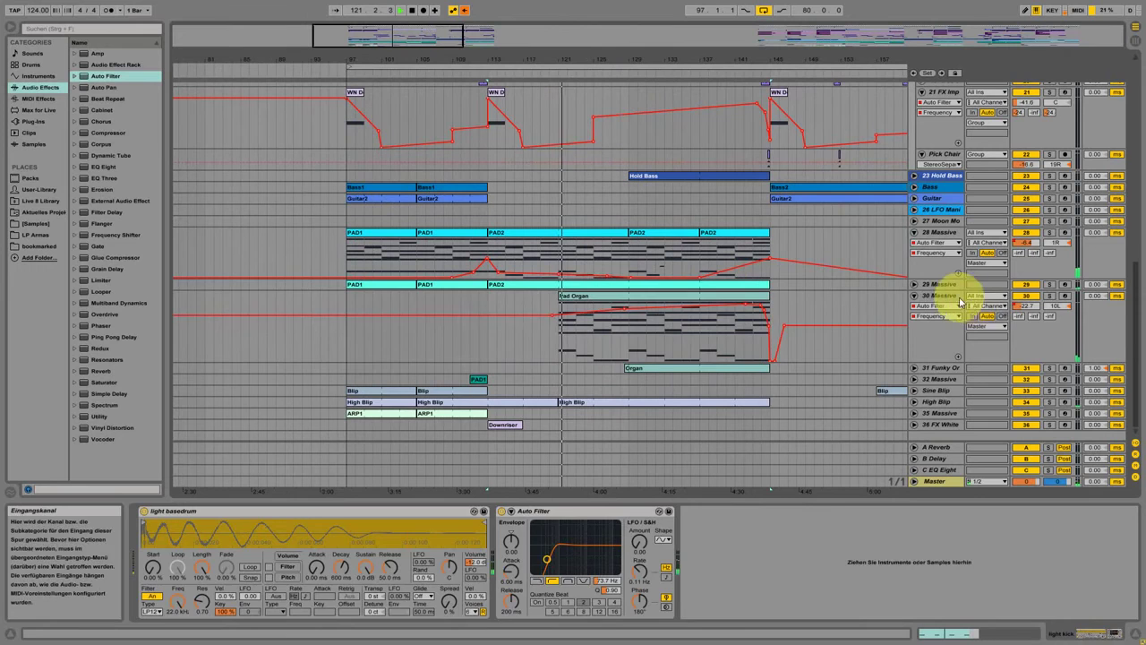
pyautogui.click(953, 299)
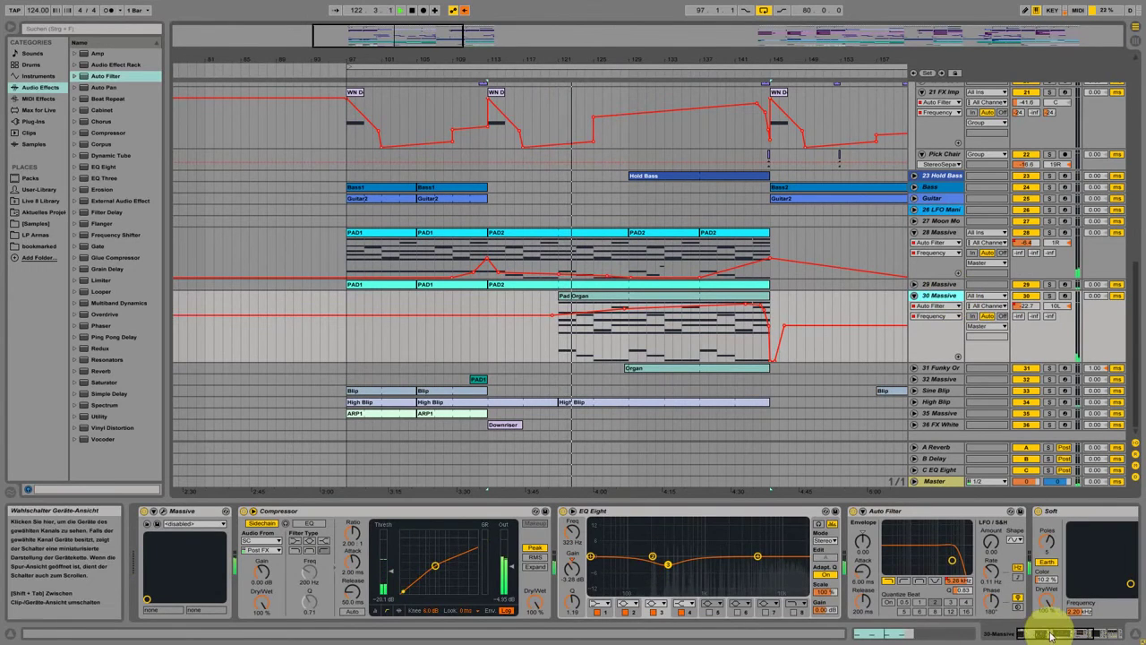
pyautogui.click(1081, 638)
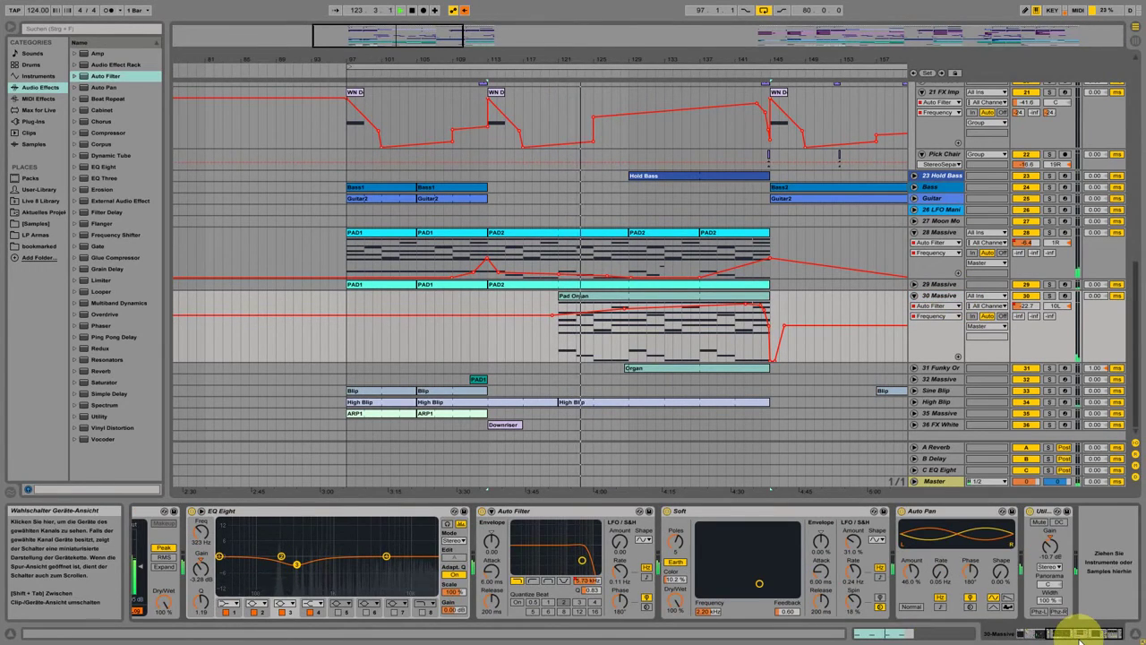
pyautogui.moveTo(1079, 638); pyautogui.dragTo(830, 621)
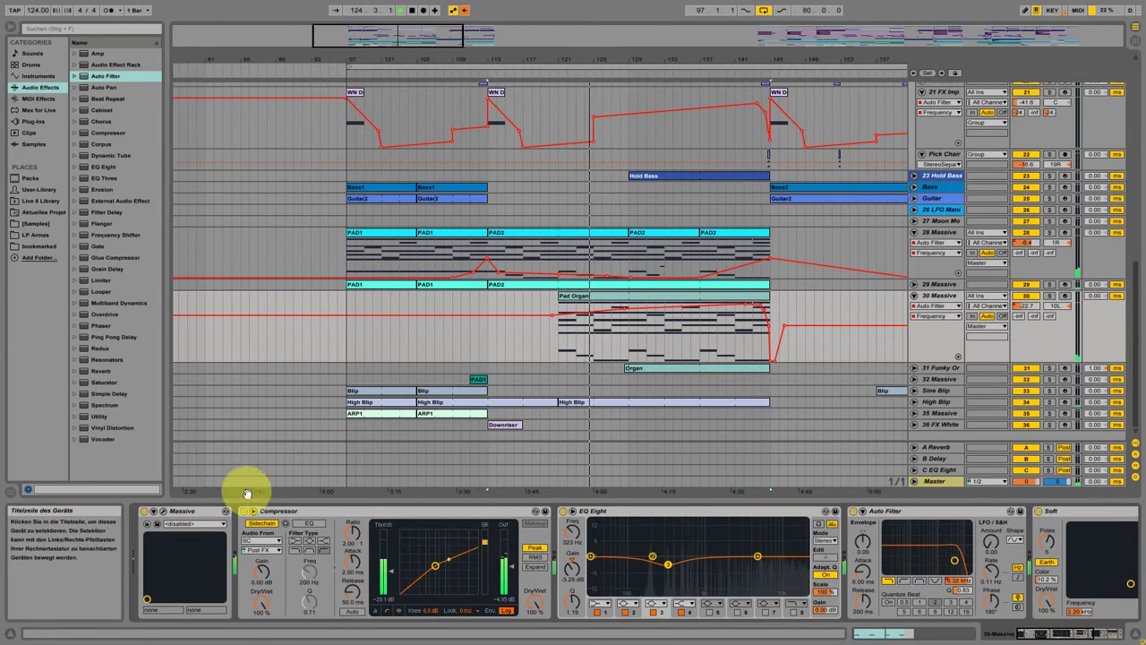
pyautogui.click(1050, 296)
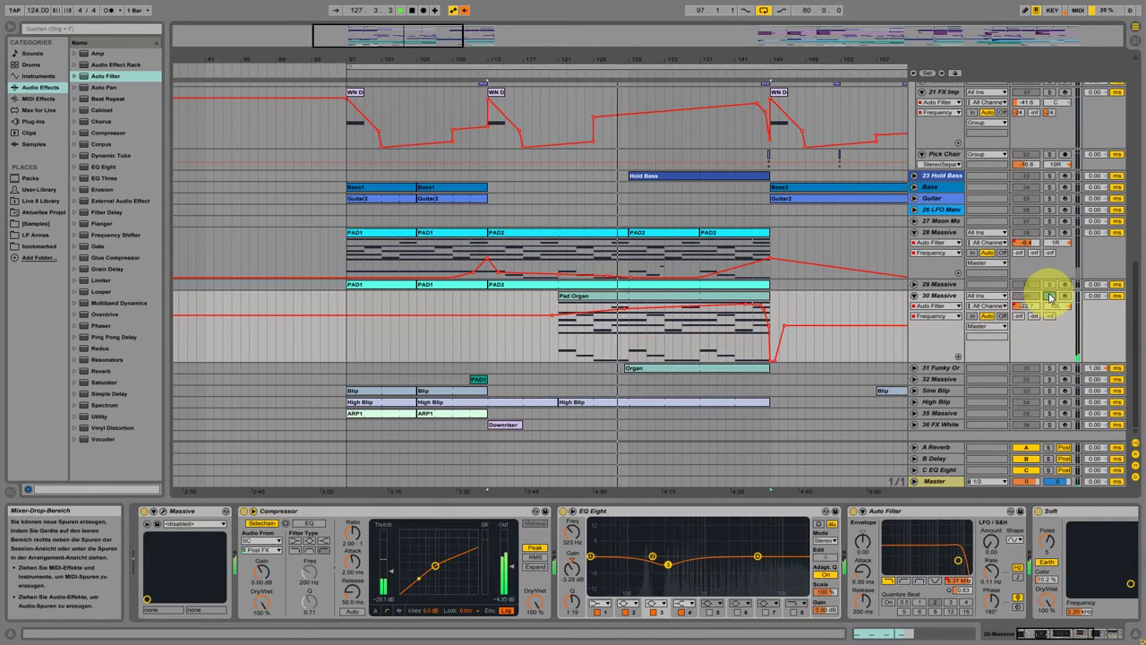
pyautogui.click(1050, 295)
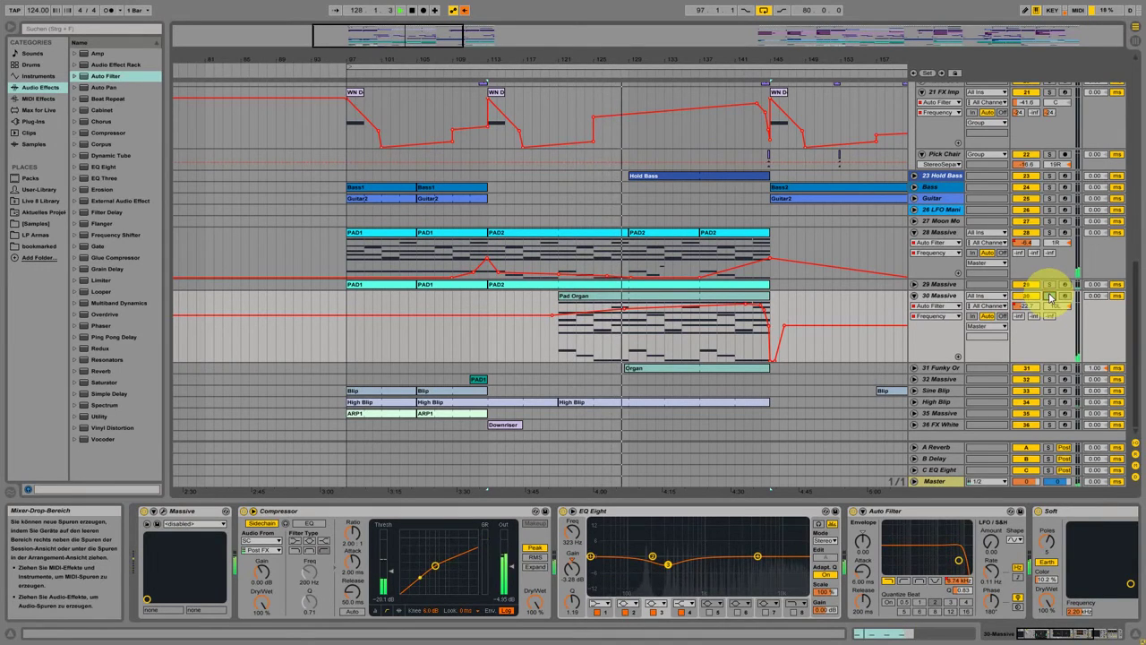
# Step: Unfold the 31-Funky Organ track to show its notes and volume automation, and reduce the track's height
pyautogui.click(915, 368)
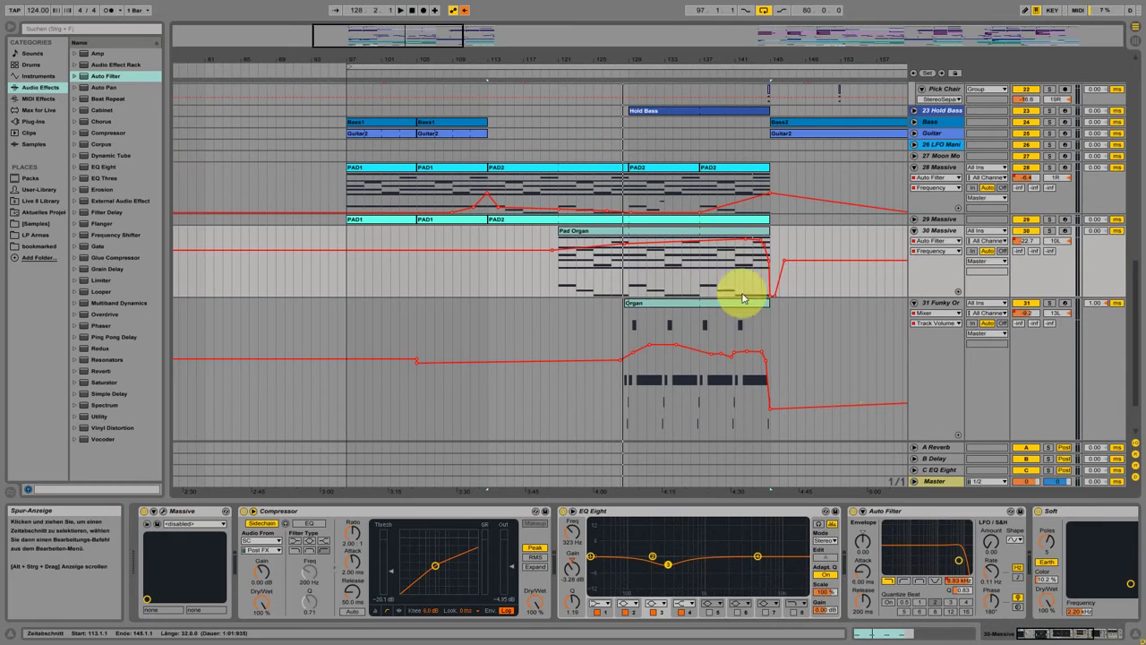
pyautogui.scroll(-2, 936, 399)
pyautogui.moveTo(951, 388); pyautogui.dragTo(937, 308)
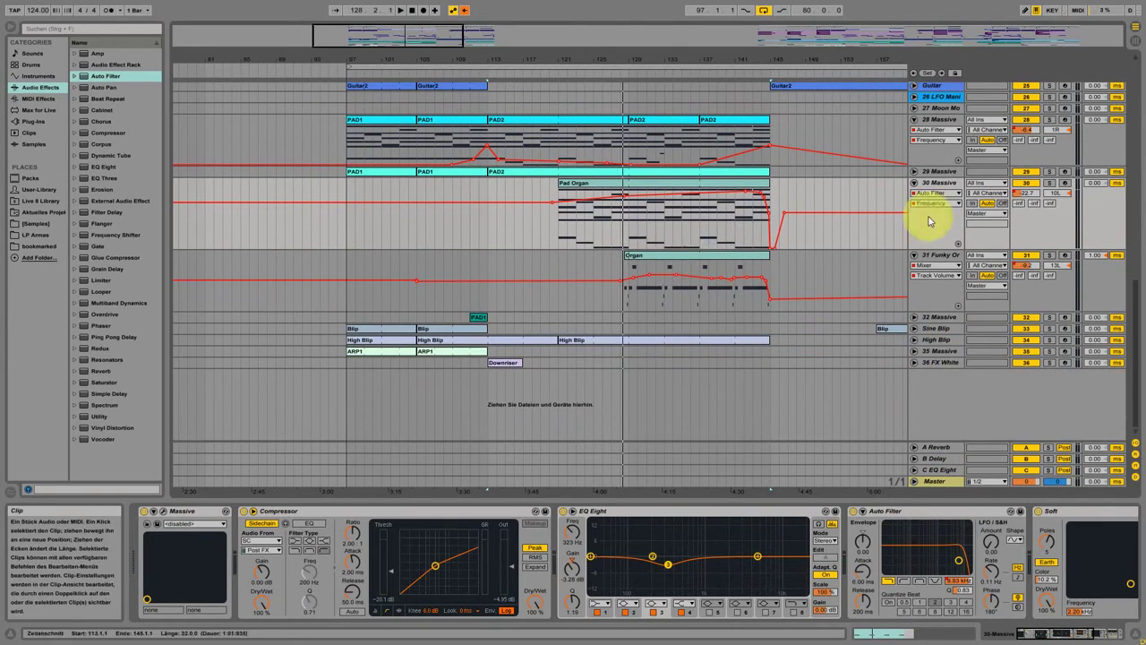
# Step: Show the 31-Funky Organ track's devices and play its Organ clip in solo and in the mix
pyautogui.click(1050, 256)
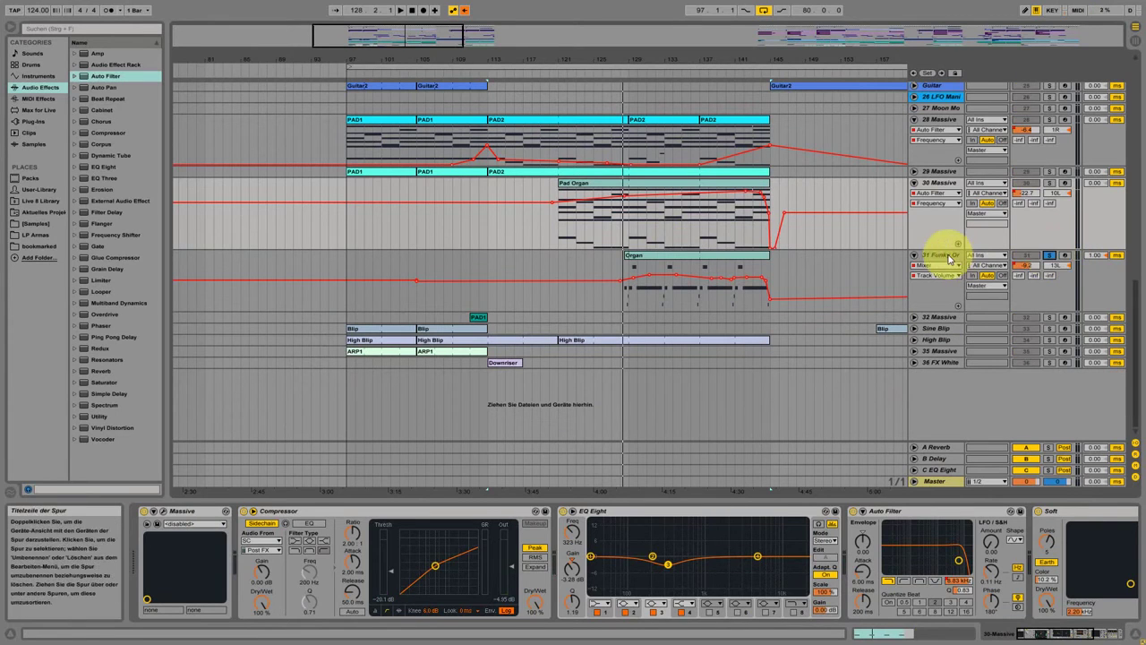
pyautogui.click(952, 259)
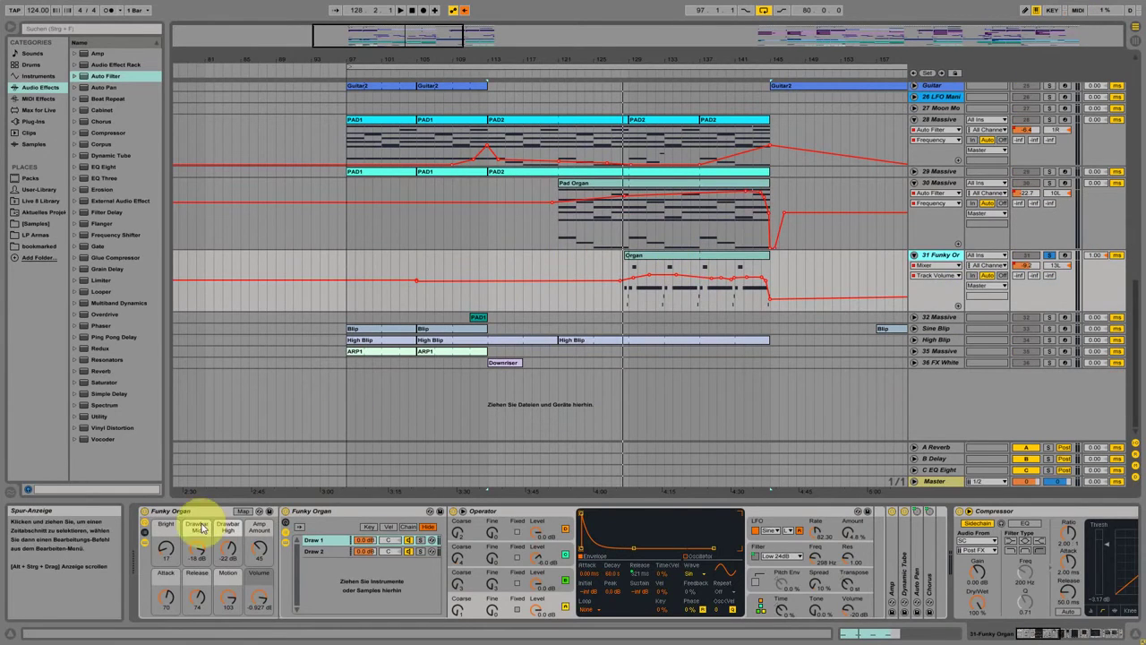
pyautogui.moveTo(1046, 629)
pyautogui.mouseDown()
pyautogui.moveTo(1109, 630)
pyautogui.moveTo(1043, 624)
pyautogui.mouseUp()
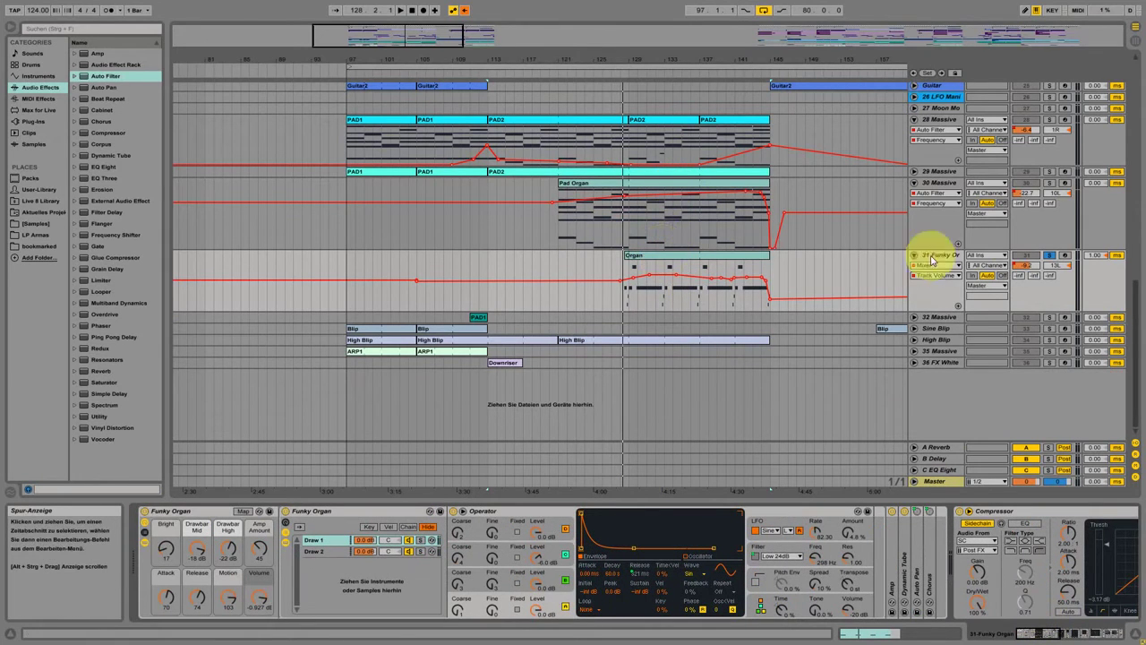
pyautogui.click(632, 255)
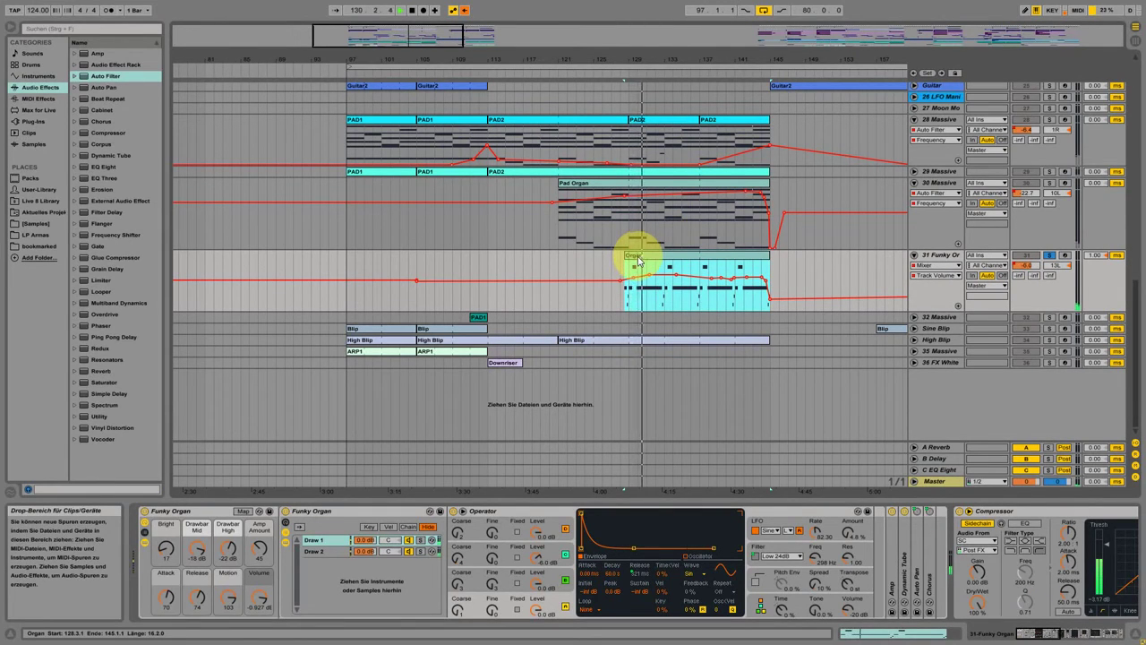
pyautogui.click(1048, 258)
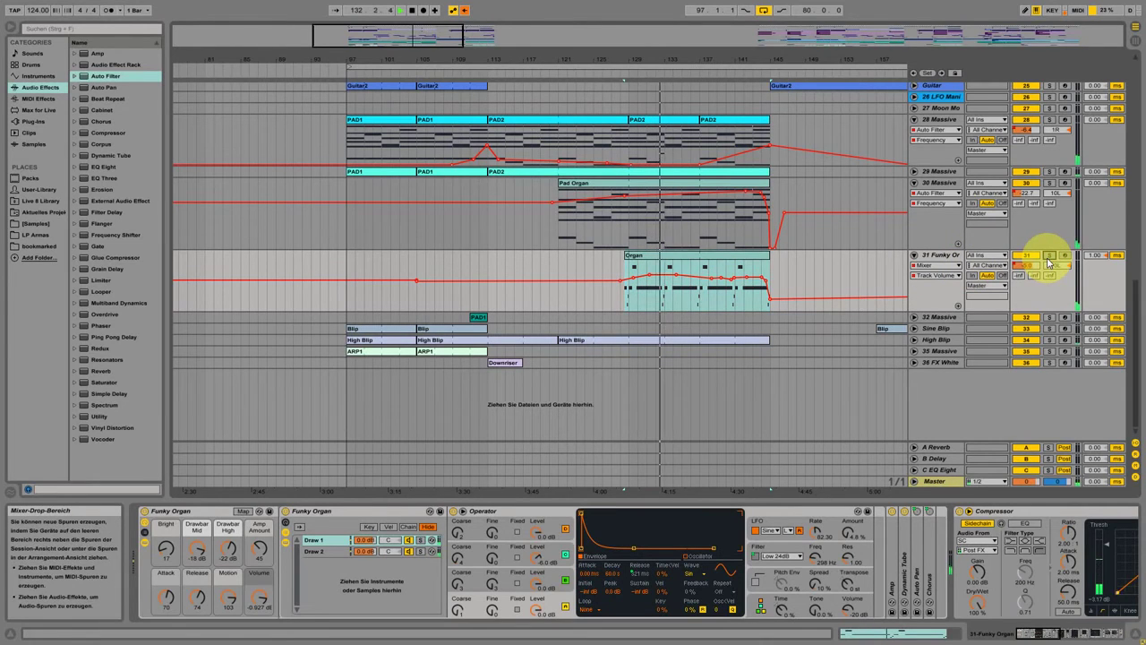
# Step: Fold the 30-Massive, 31-Funky Organ and 28-Massive tracks
pyautogui.scroll(5, 826, 248)
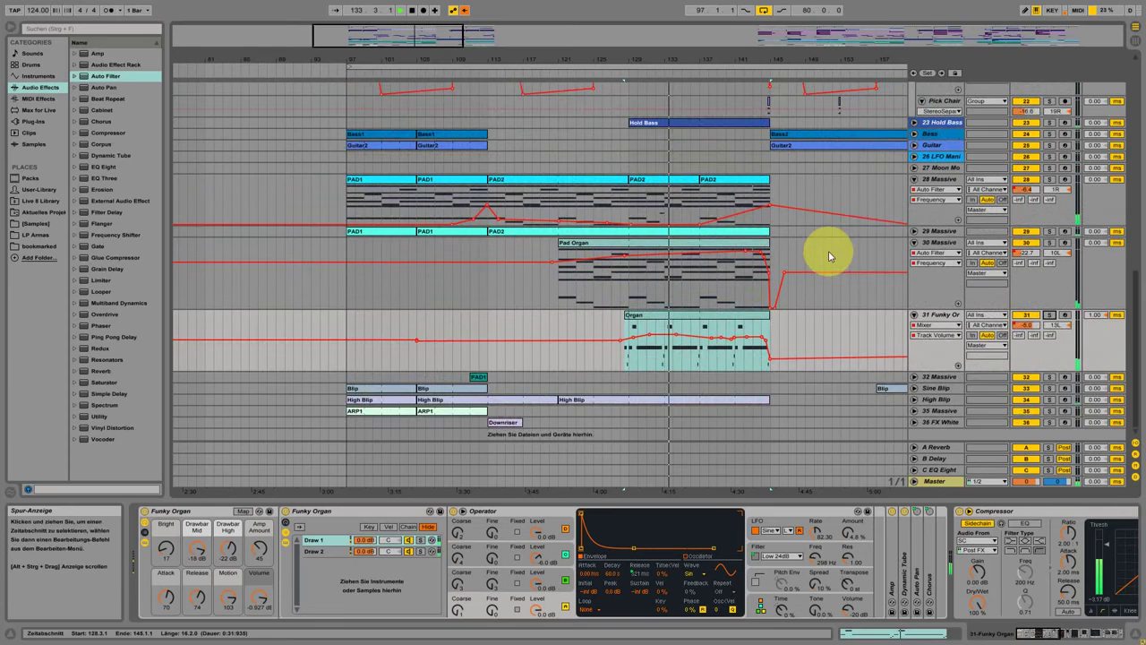
pyautogui.click(915, 291)
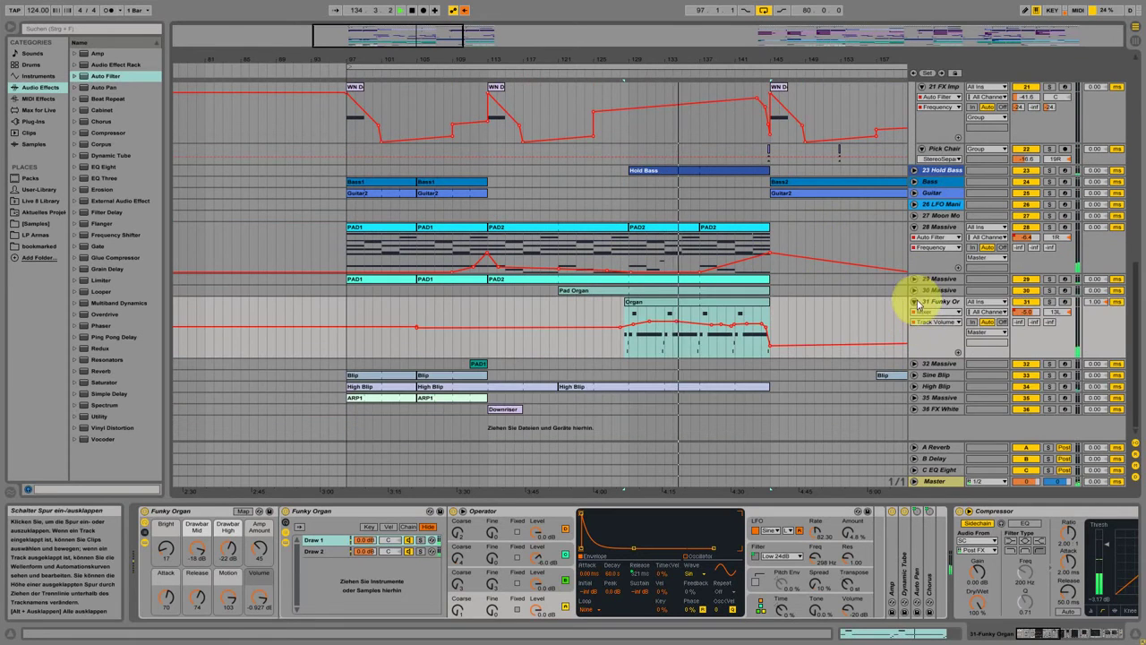
pyautogui.click(917, 305)
pyautogui.click(920, 226)
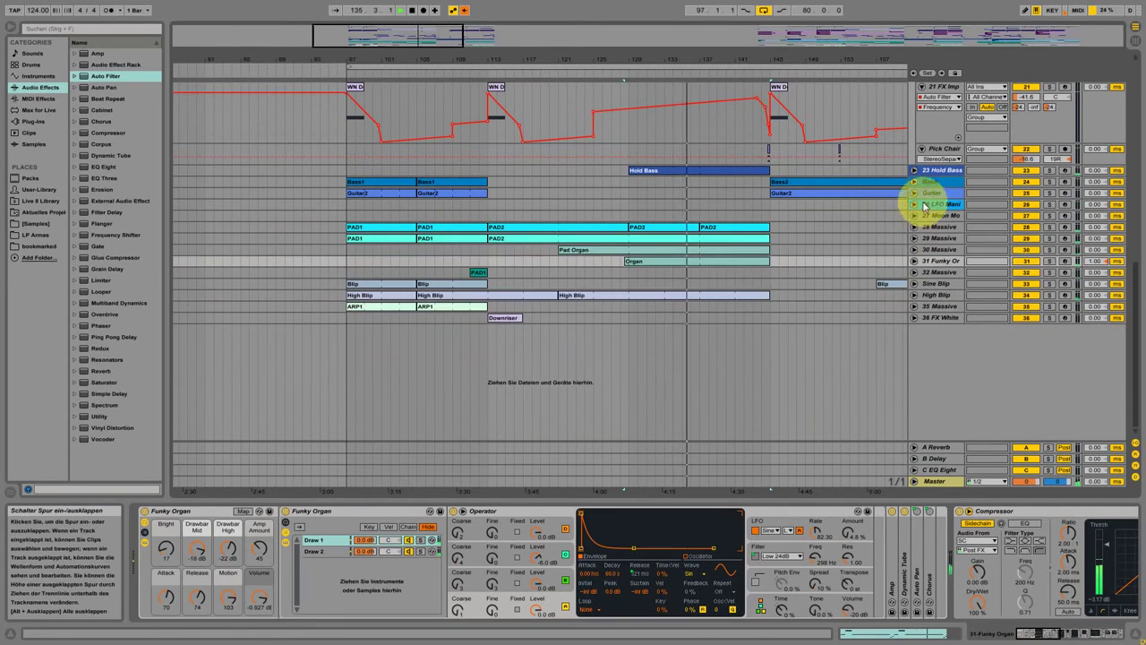
# Step: Unfold the 23 Hold Bass track, play its part in solo and fold the track
pyautogui.scroll(2, 846, 236)
pyautogui.click(914, 206)
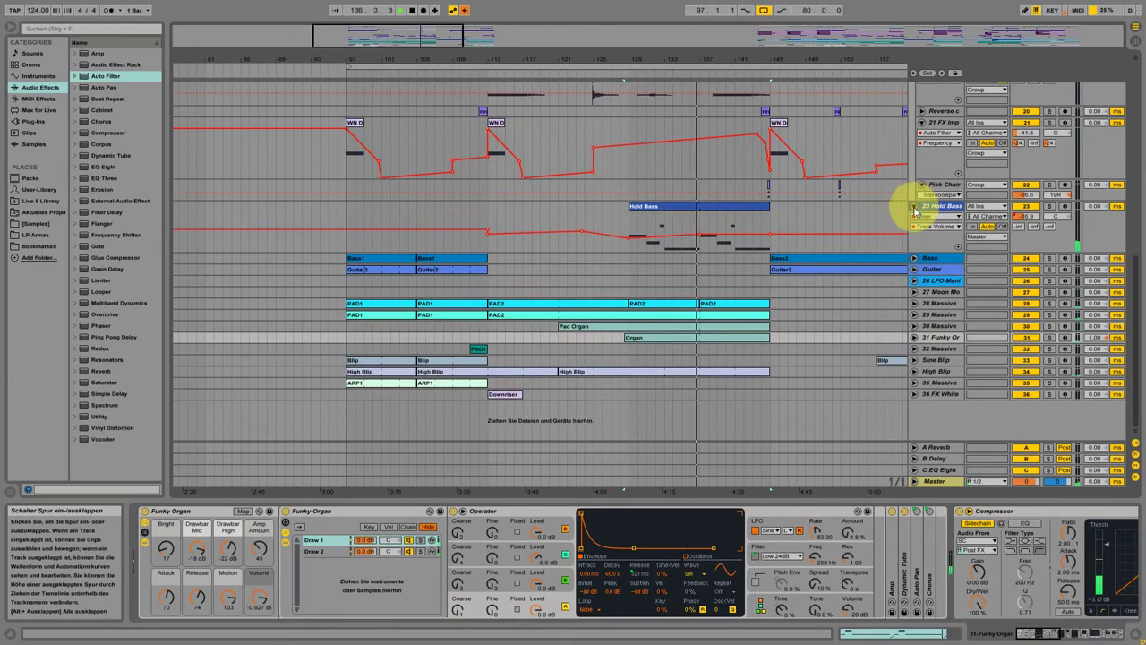
pyautogui.click(1053, 208)
pyautogui.moveTo(743, 56); pyautogui.dragTo(697, 63)
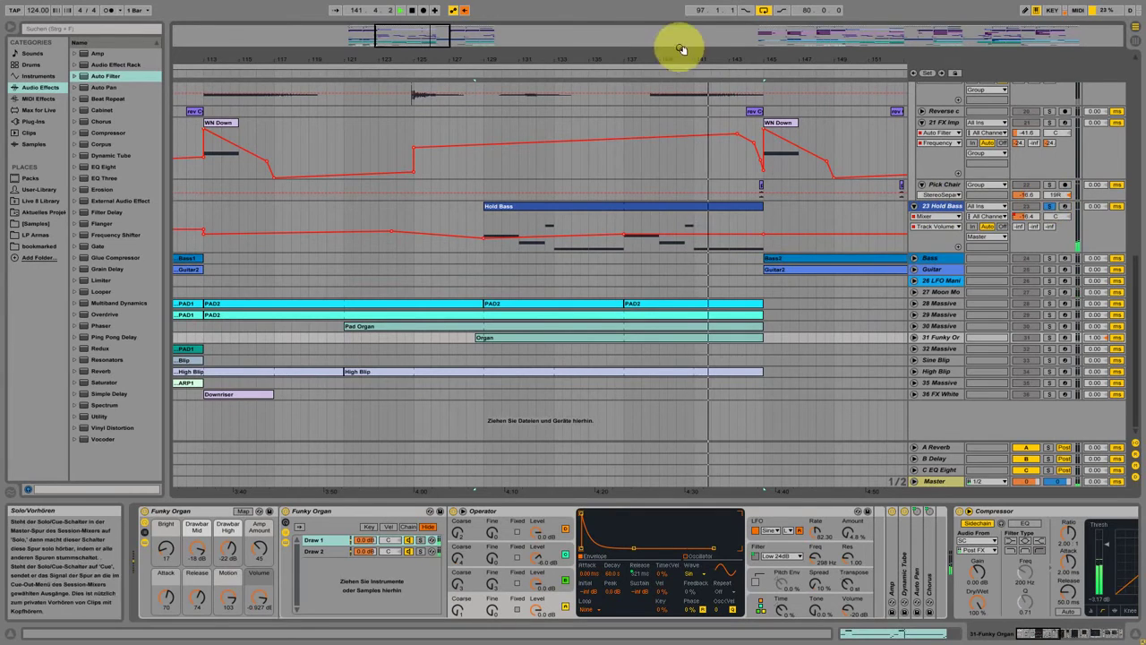
pyautogui.moveTo(691, 51); pyautogui.dragTo(629, 59)
pyautogui.scroll(3, 828, 285)
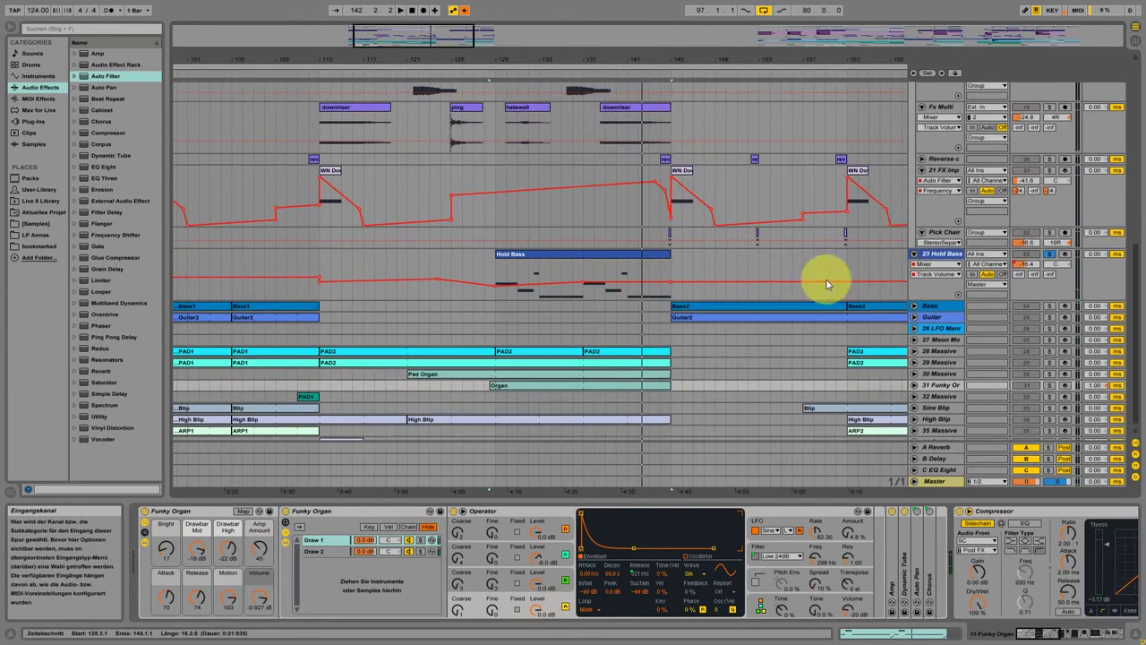
pyautogui.click(915, 254)
# Step: Examine the effect, bass, guitar and kick clips around bar 145, where the section after the break begins
pyautogui.scroll(3, 842, 242)
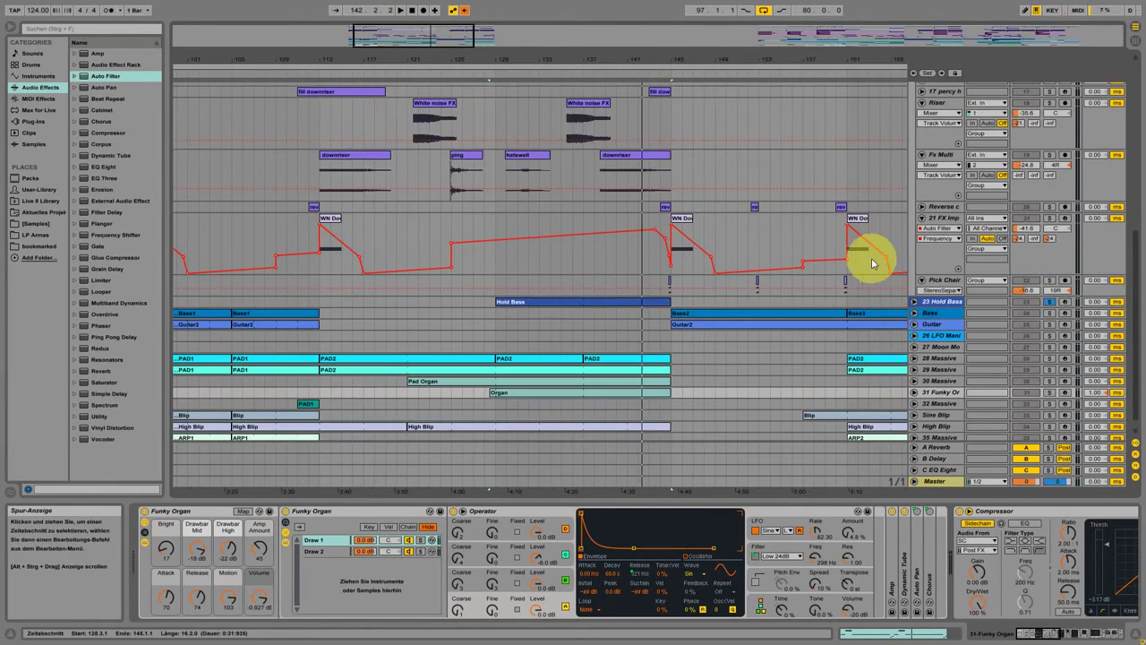
pyautogui.scroll(1, 871, 262)
pyautogui.scroll(2, 719, 305)
pyautogui.scroll(-2, 719, 307)
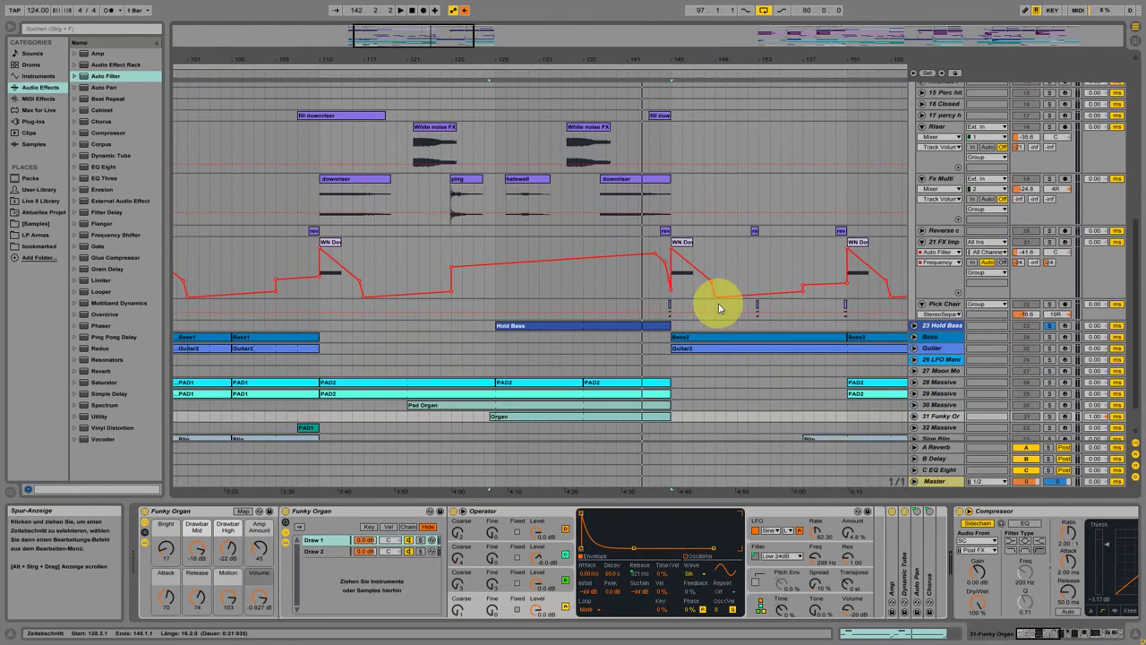
pyautogui.scroll(2, 760, 325)
pyautogui.scroll(-2, 706, 359)
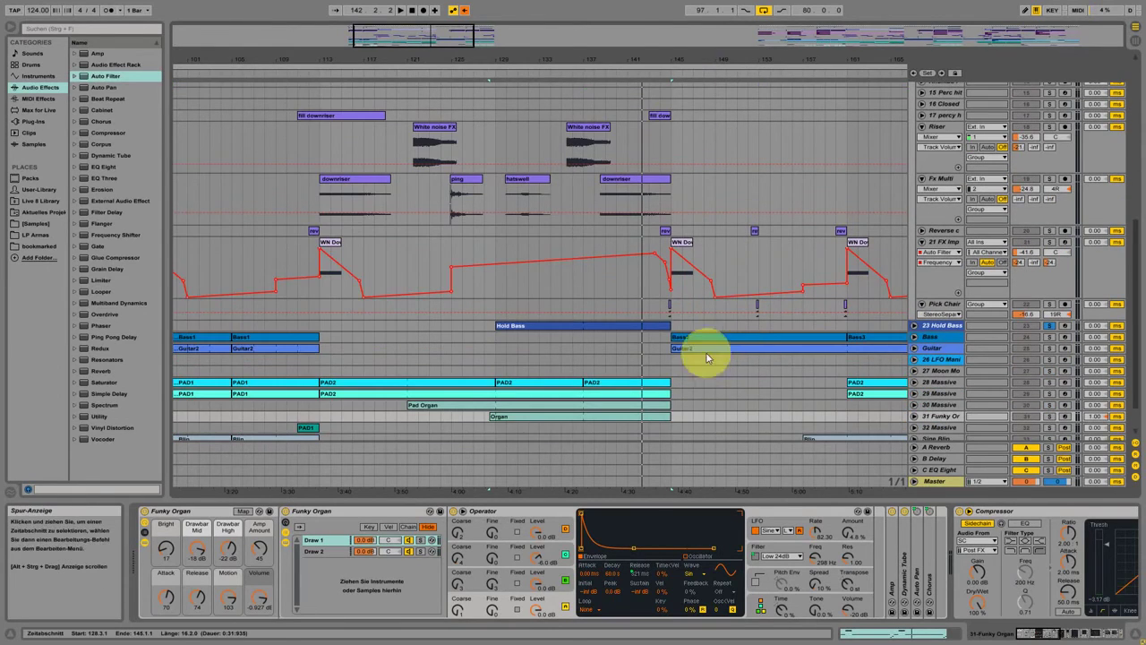
pyautogui.click(688, 338)
pyautogui.scroll(10, 743, 296)
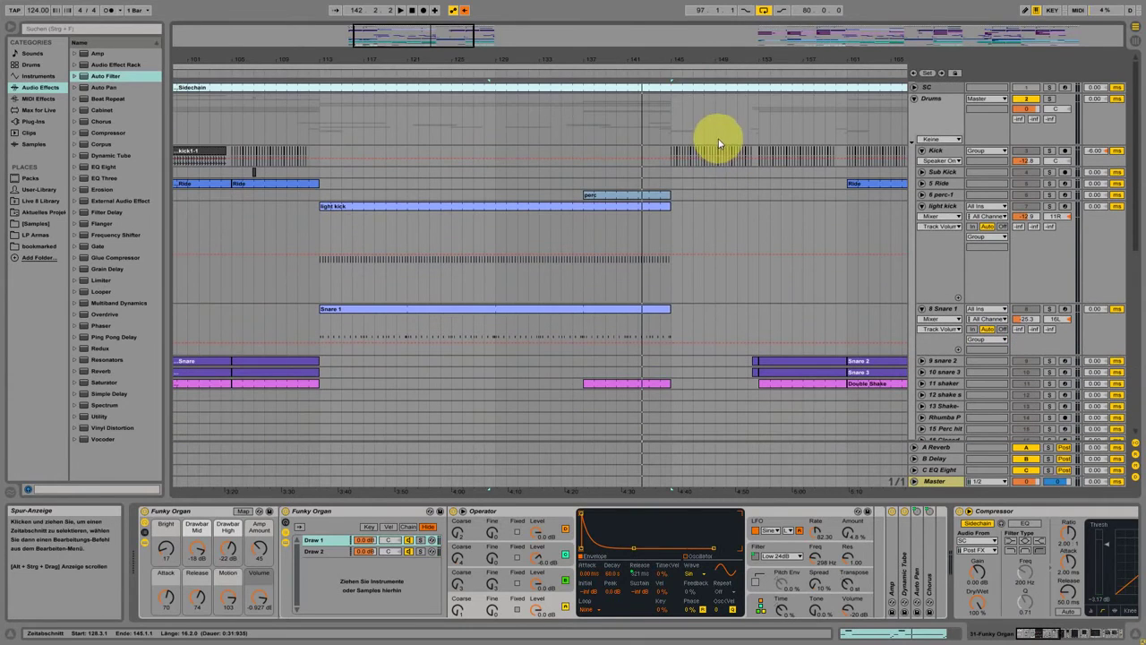
pyautogui.click(682, 155)
pyautogui.scroll(-8, 709, 216)
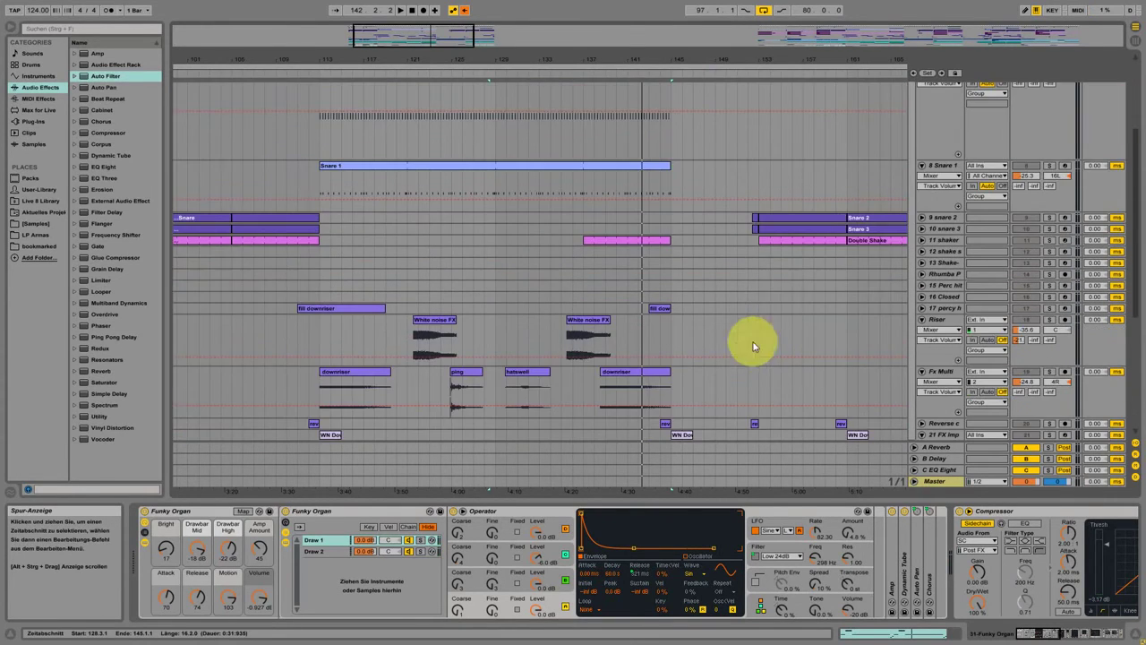
pyautogui.scroll(-3, 780, 128)
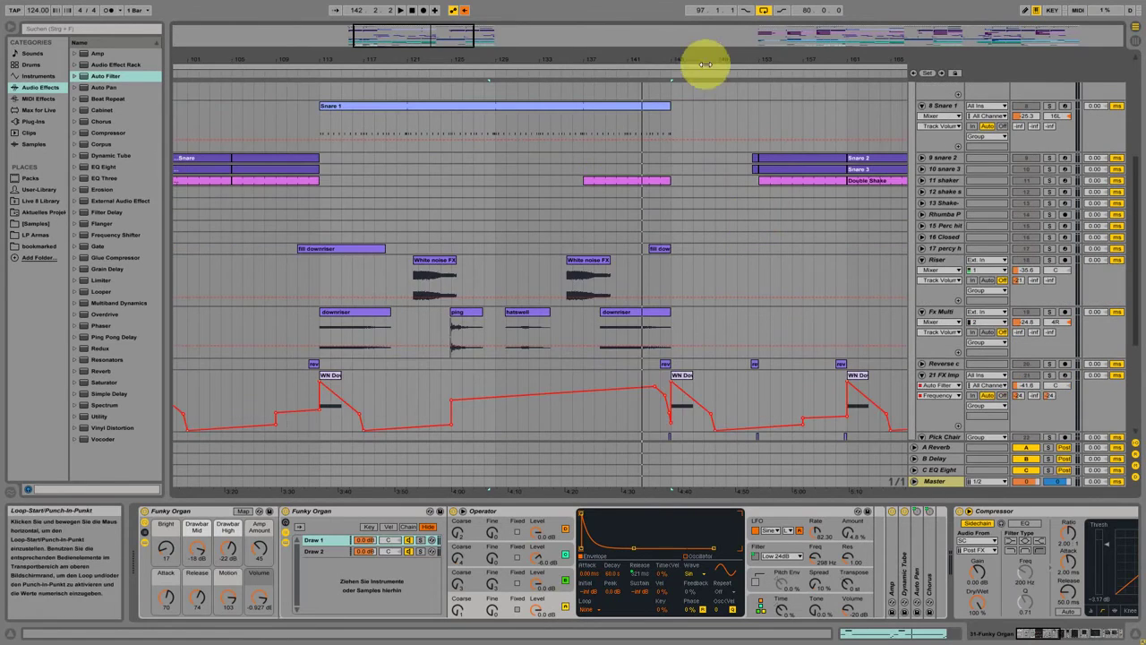
# Step: Play from bar 142 with the Riser track in solo and in the mix, and fold the Riser and Fx Multi tracks
pyautogui.moveTo(691, 44); pyautogui.dragTo(569, 130)
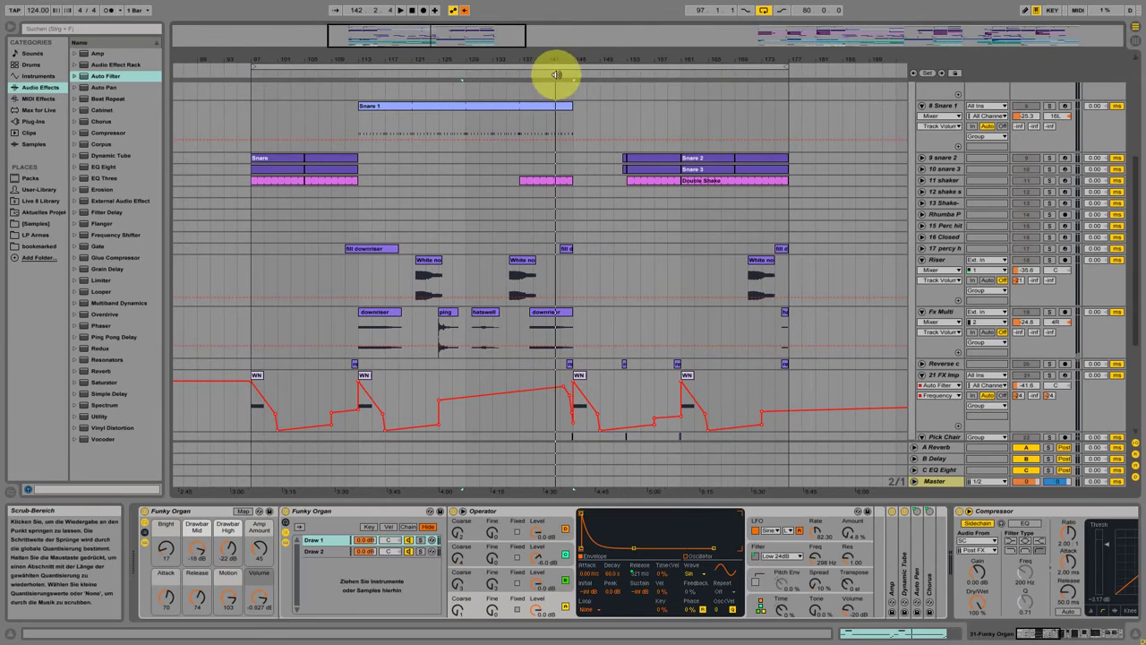
pyautogui.click(1049, 260)
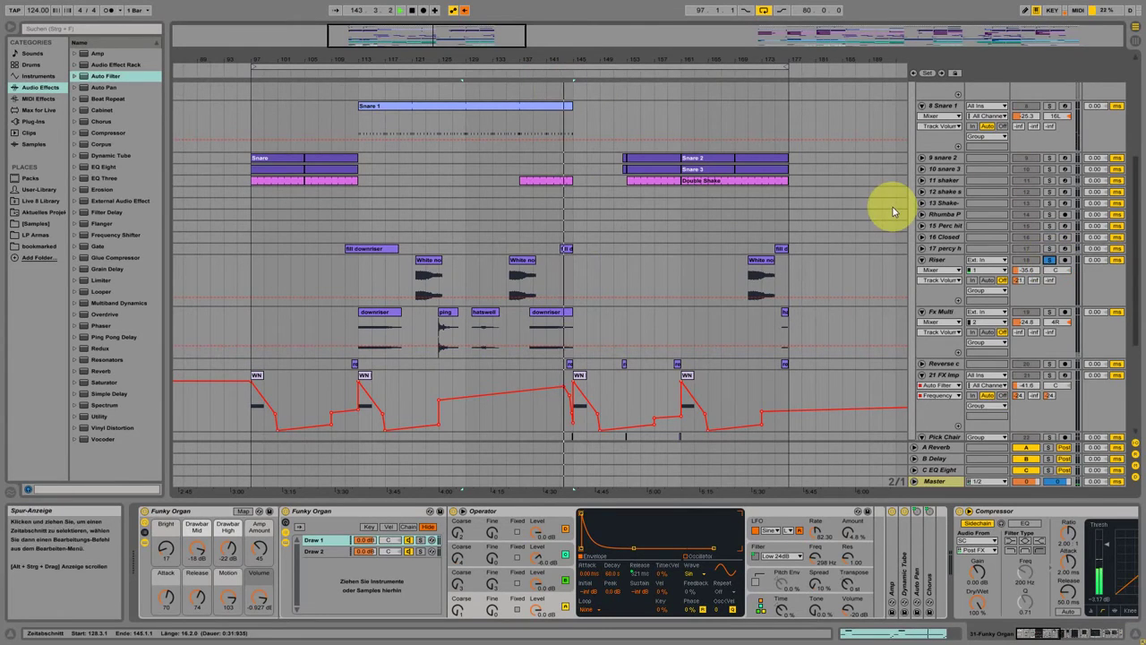
pyautogui.click(1050, 260)
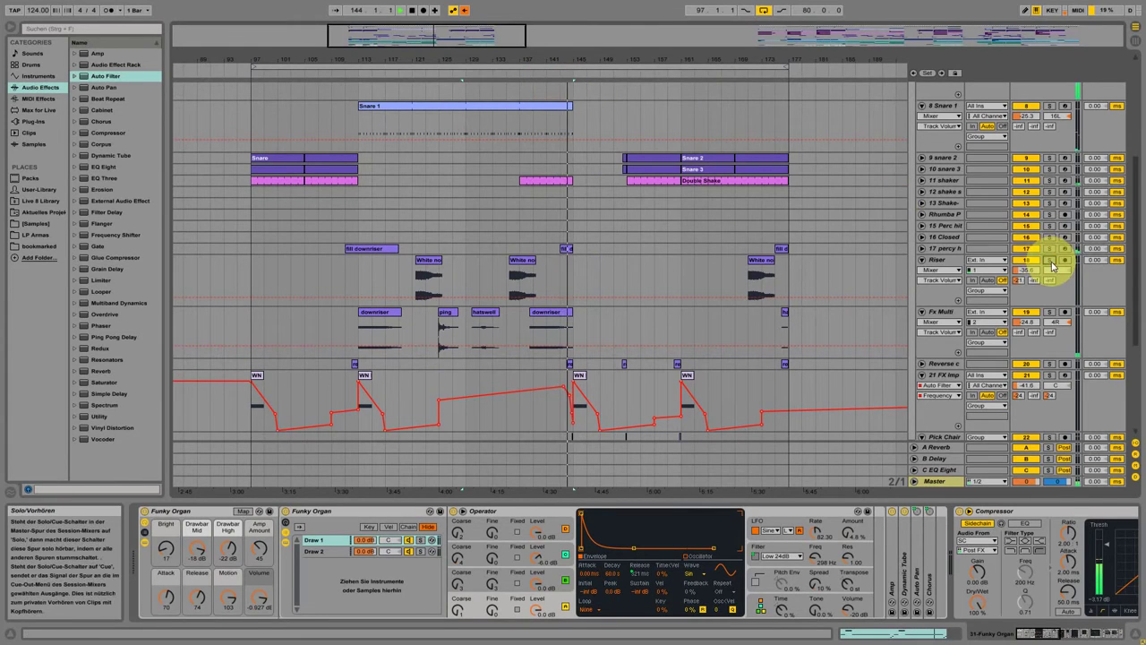
pyautogui.click(921, 260)
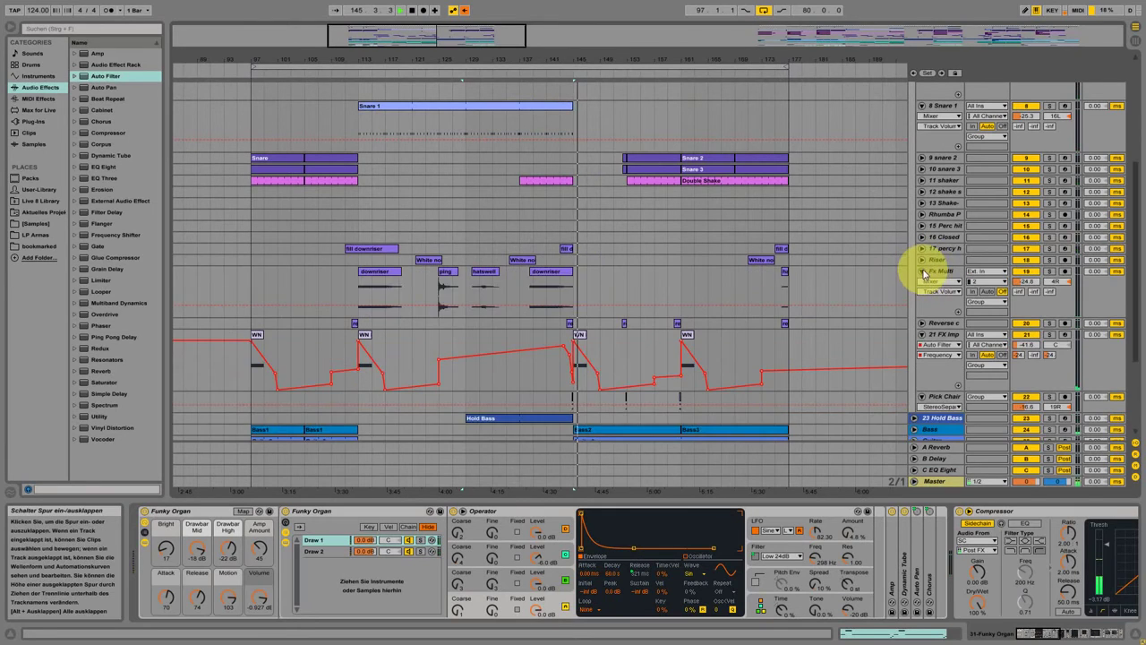
pyautogui.click(922, 270)
# Step: Unfold the Bass track and show the notes of its Bass2 clip and the track's device chain
pyautogui.scroll(-5, 728, 382)
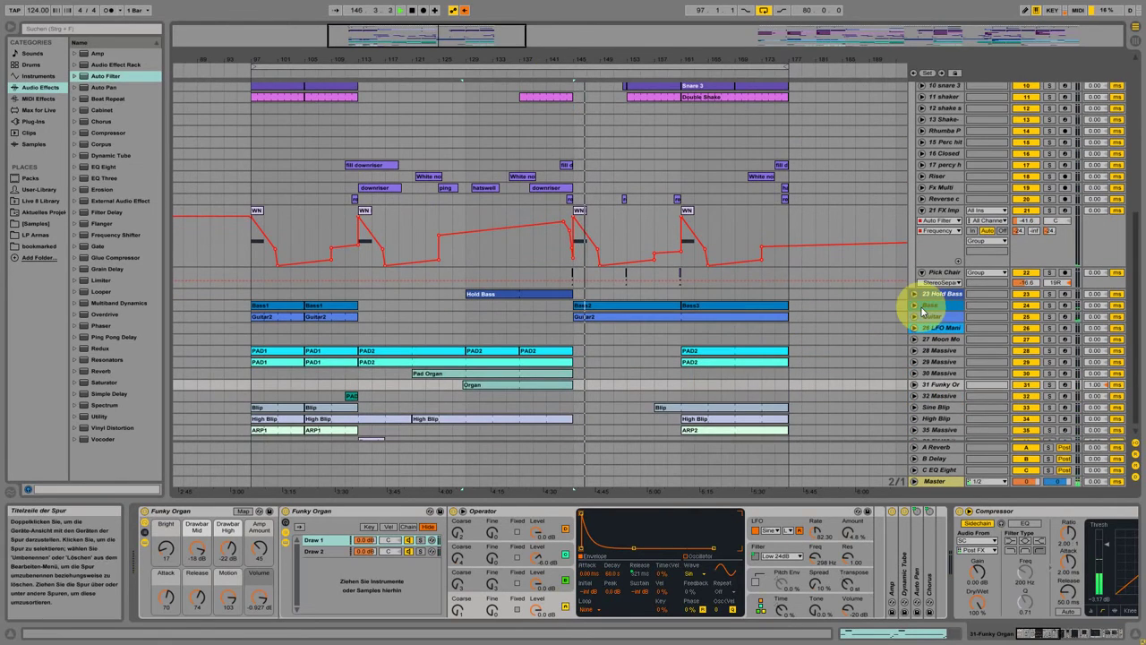
pyautogui.click(914, 307)
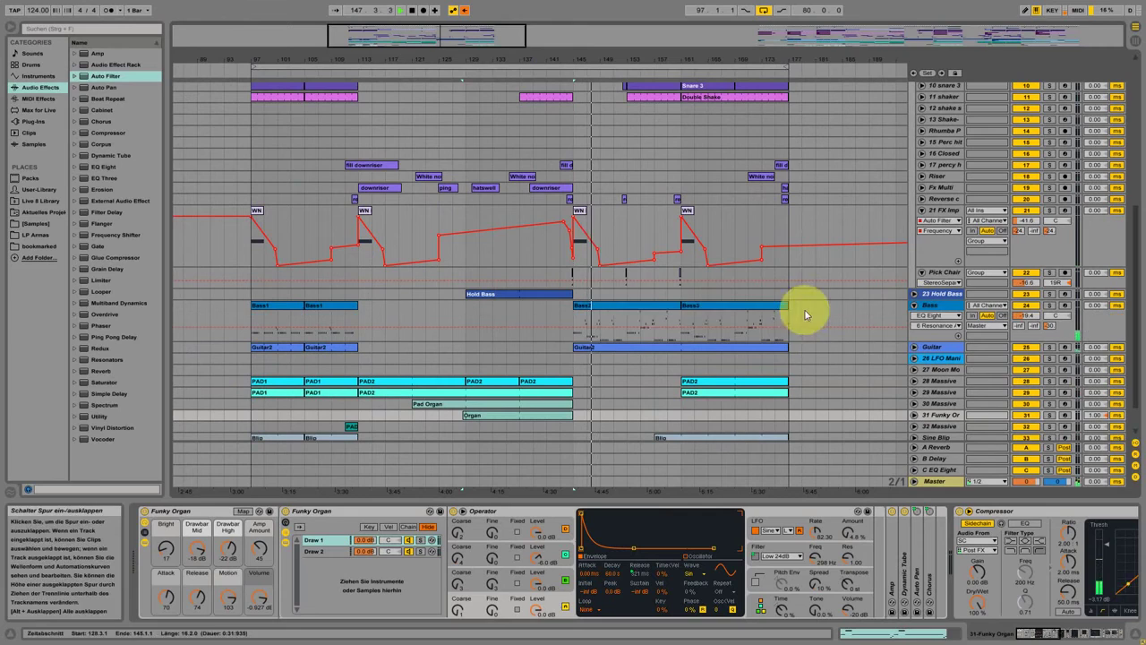
pyautogui.doubleClick(614, 307)
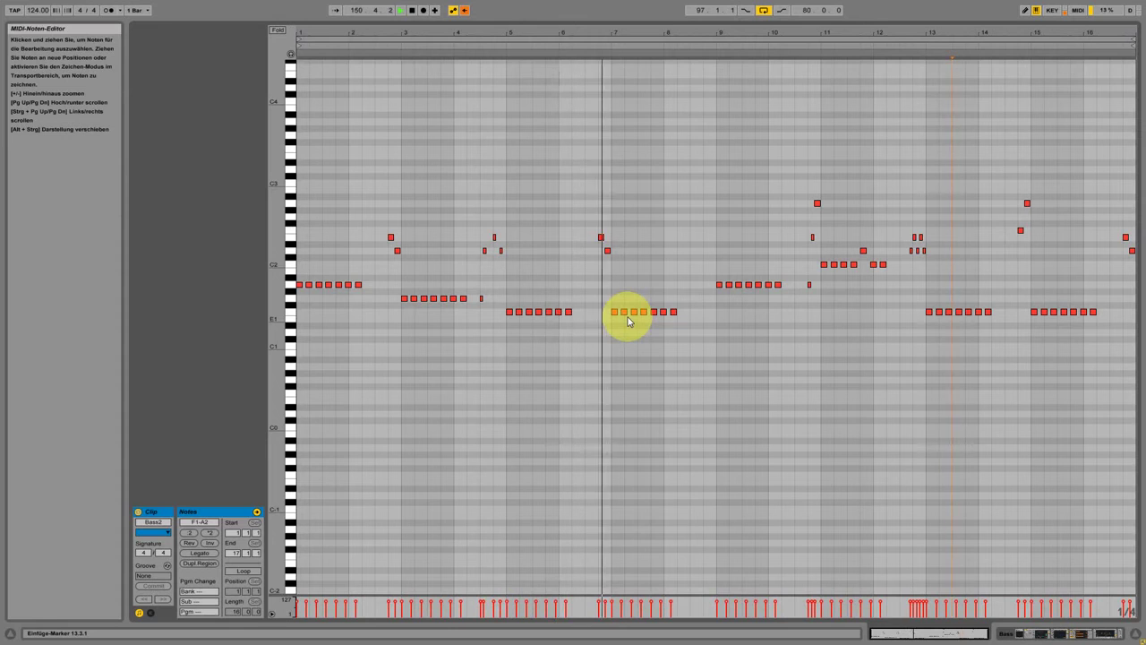
pyautogui.click(1030, 635)
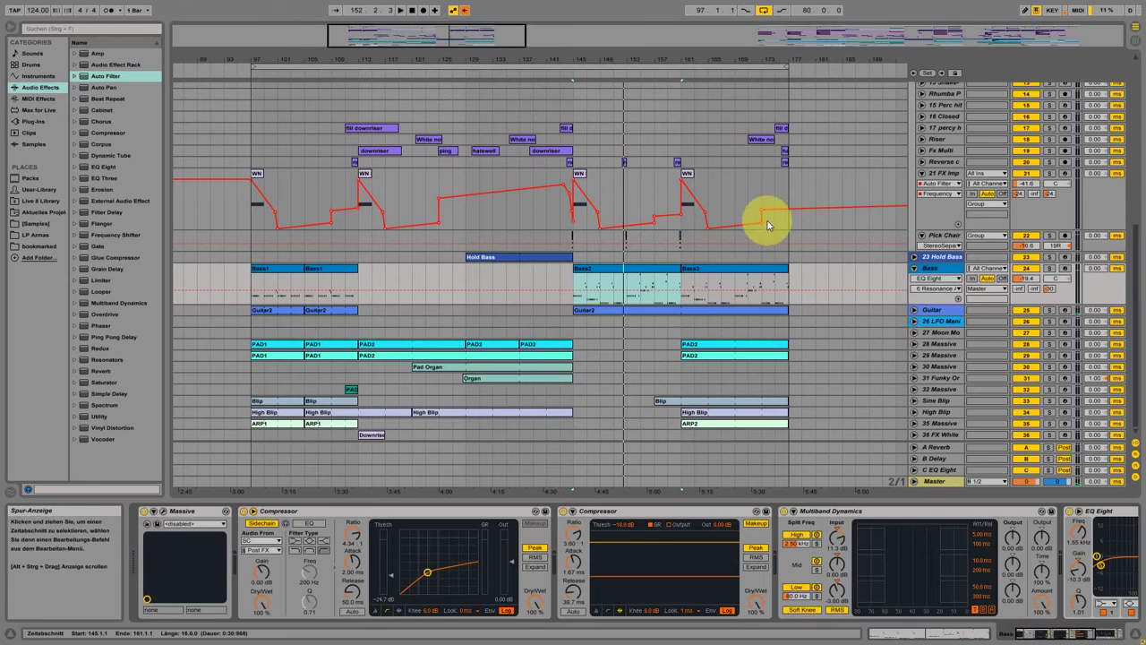
# Step: Unfold the 10 snare 3 track and play the arrangement from bar 152, just before its clips begin
pyautogui.scroll(5, 744, 251)
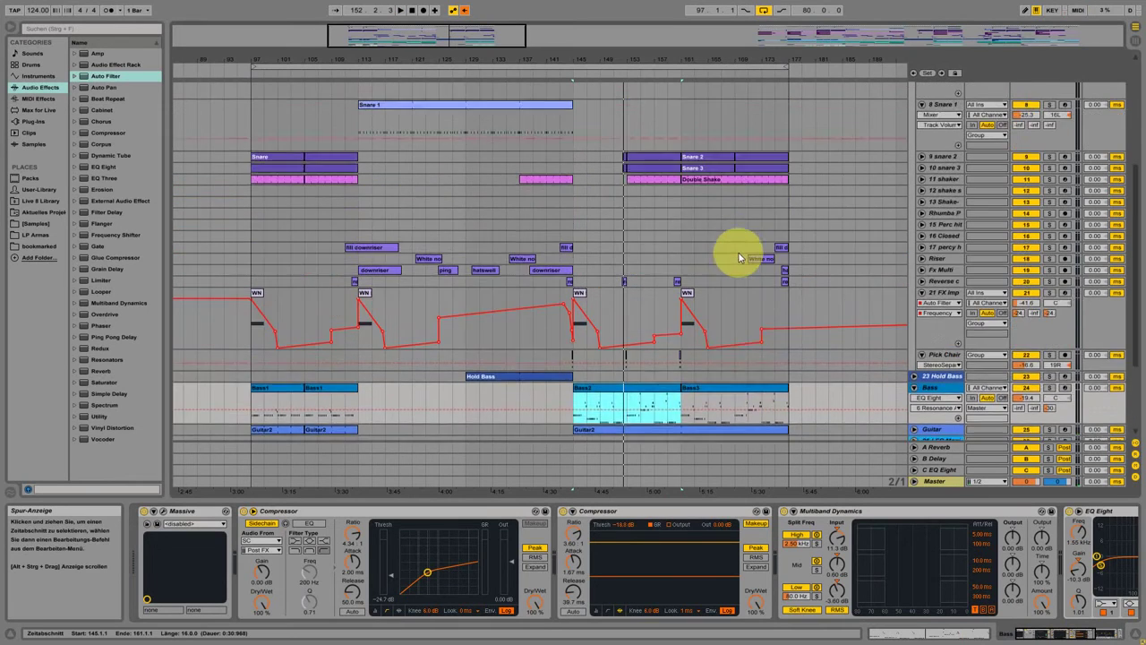
pyautogui.moveTo(627, 56); pyautogui.dragTo(635, 77)
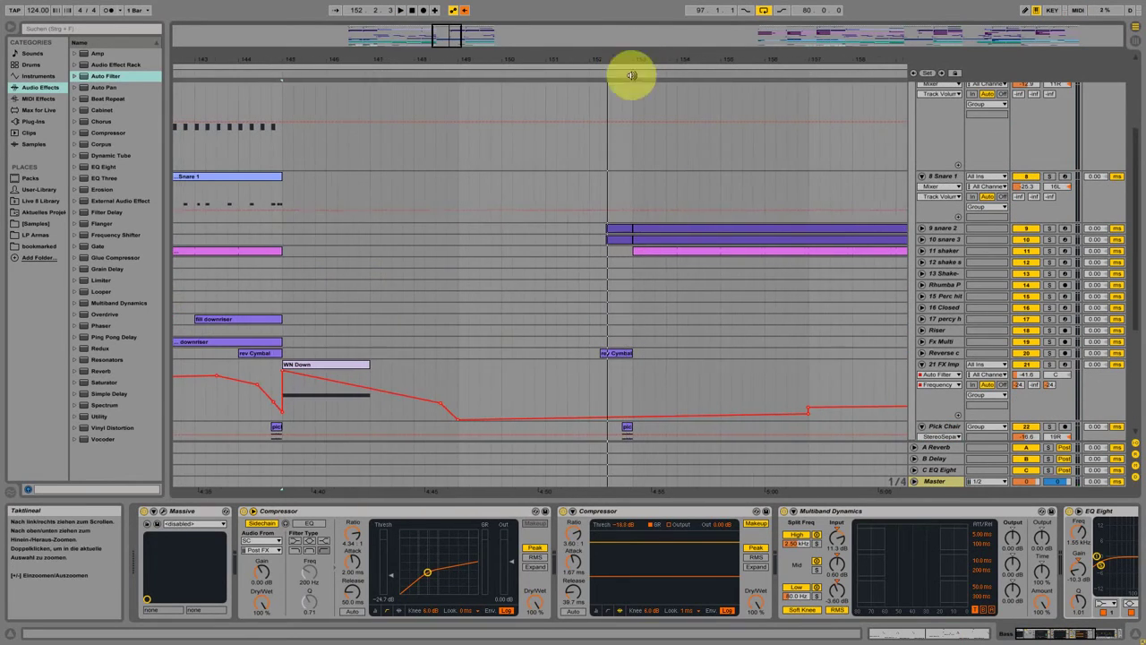
pyautogui.click(923, 241)
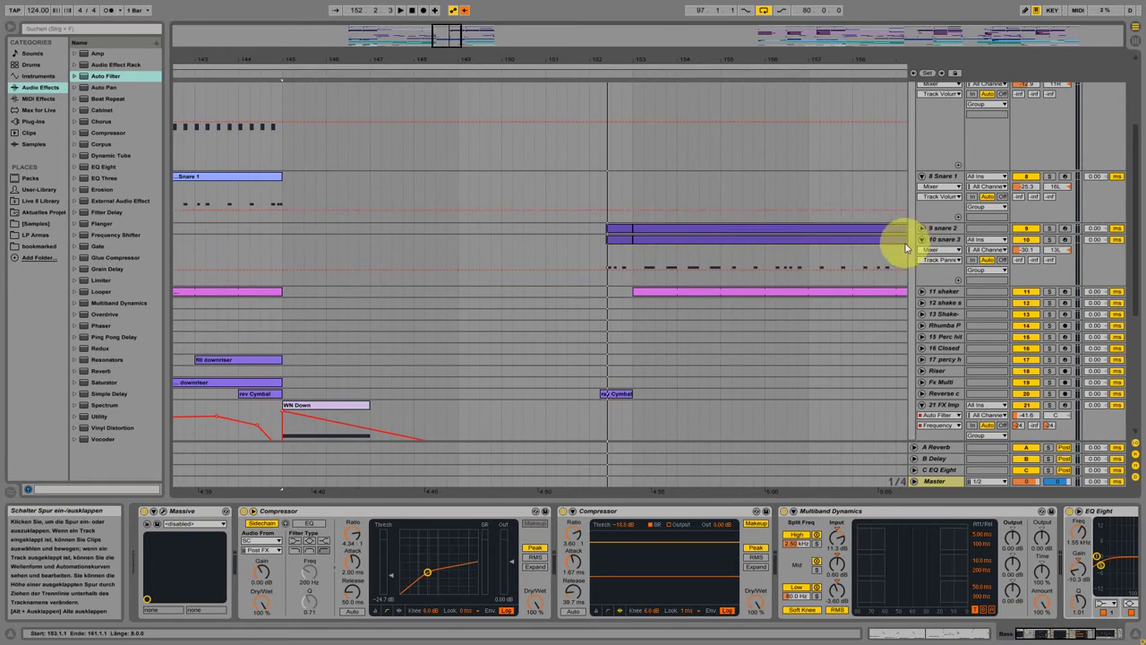
pyautogui.click(597, 260)
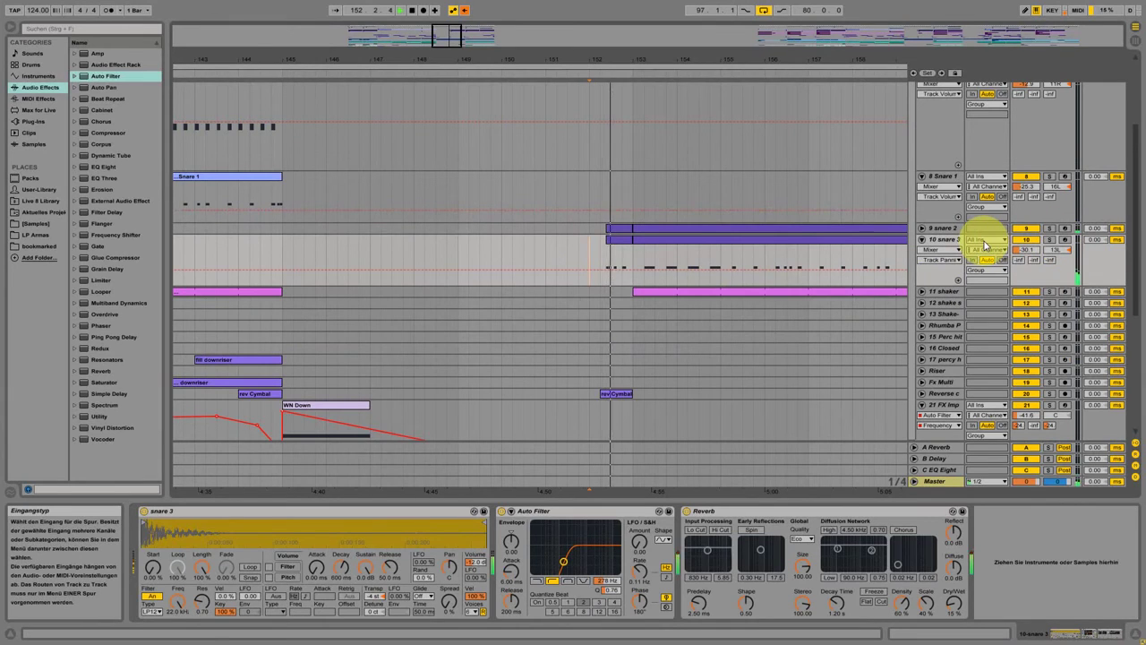
# Step: Unfold the Reverse cymbal track and select its rev Cymbal clip leading into bar 153
pyautogui.scroll(-2, 757, 363)
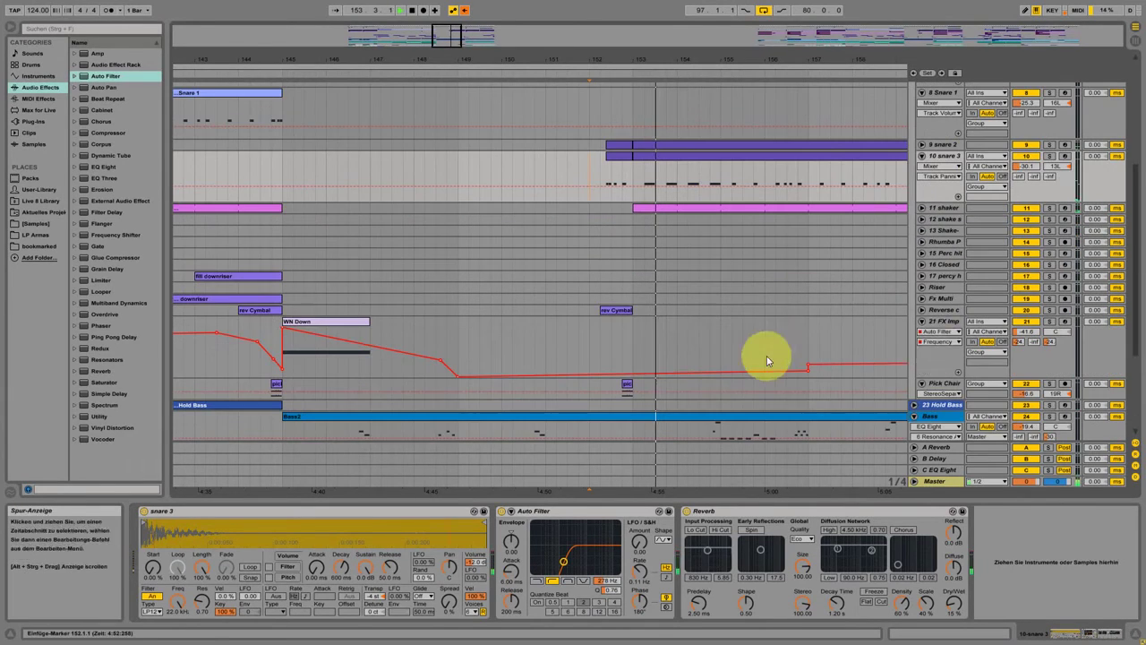
pyautogui.click(922, 310)
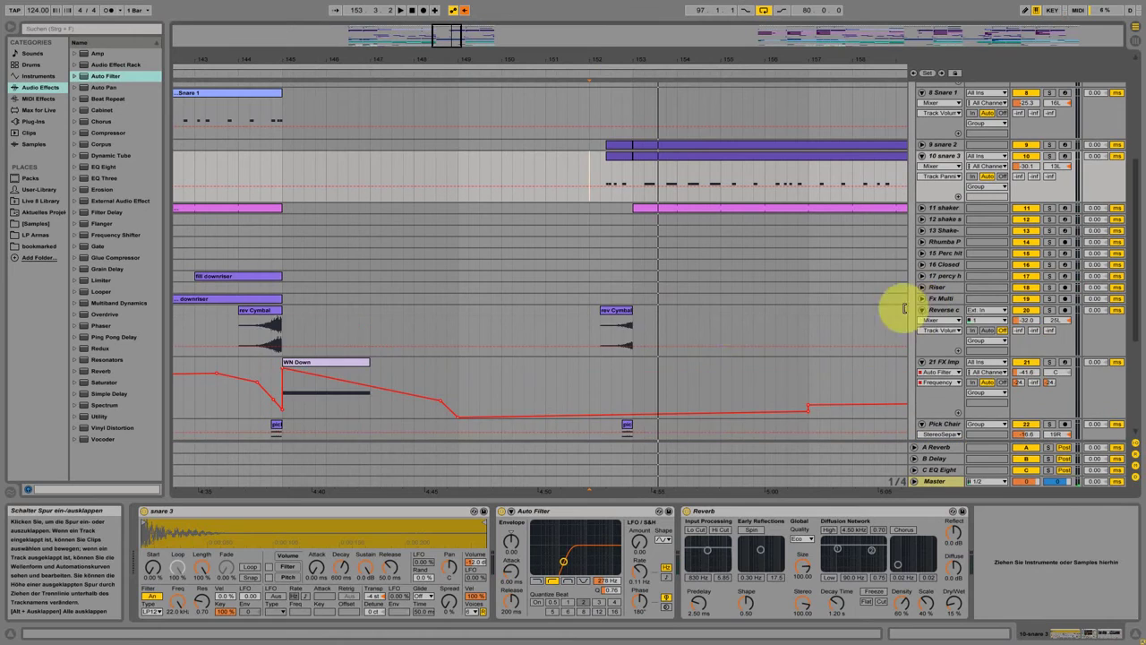
pyautogui.click(616, 315)
# Step: Select the pick_chair clip just before bar 153 and examine the Pick Chair track's device chain
pyautogui.scroll(-2, 618, 340)
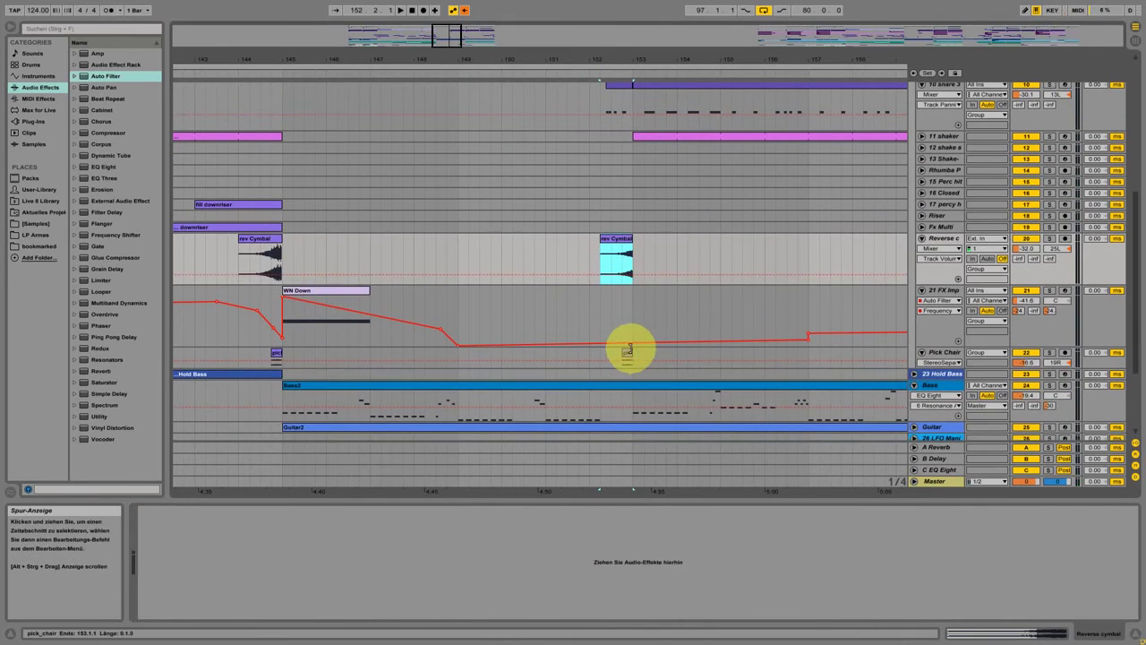
pyautogui.click(630, 372)
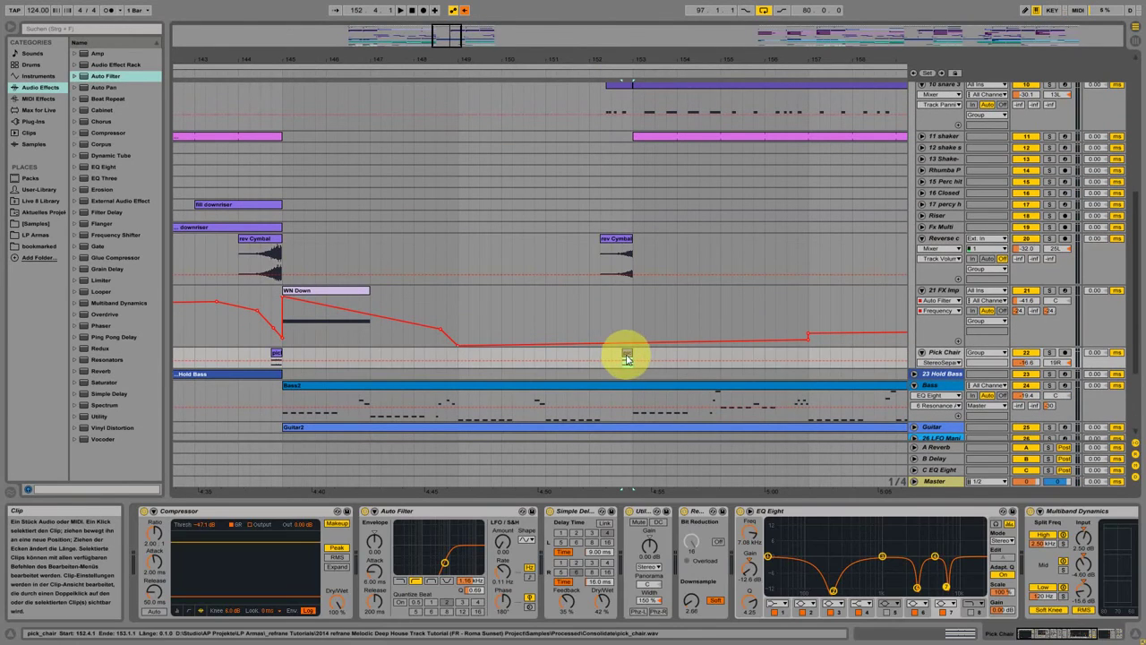
pyautogui.click(629, 363)
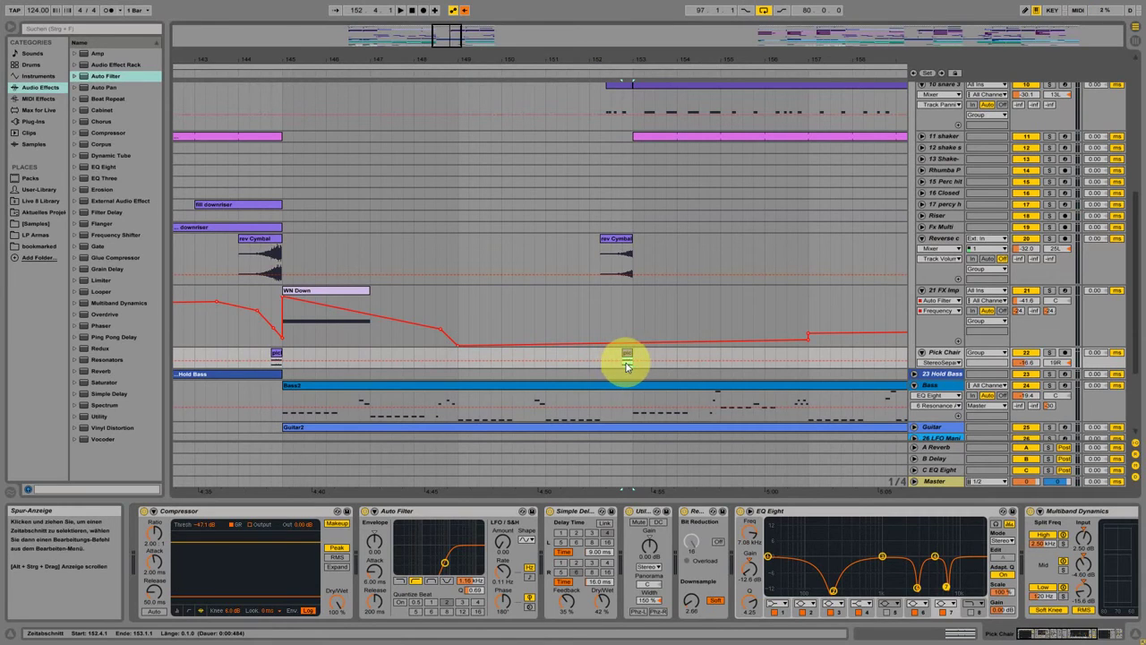
pyautogui.click(627, 359)
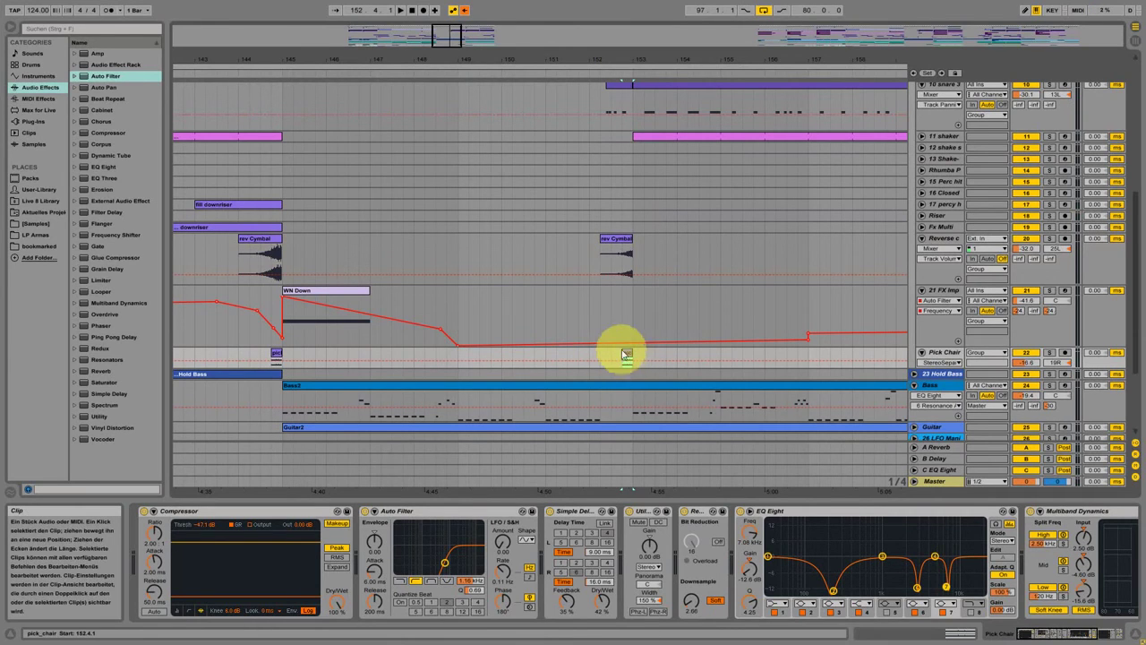
pyautogui.click(1084, 634)
pyautogui.moveTo(1084, 637); pyautogui.dragTo(1043, 636)
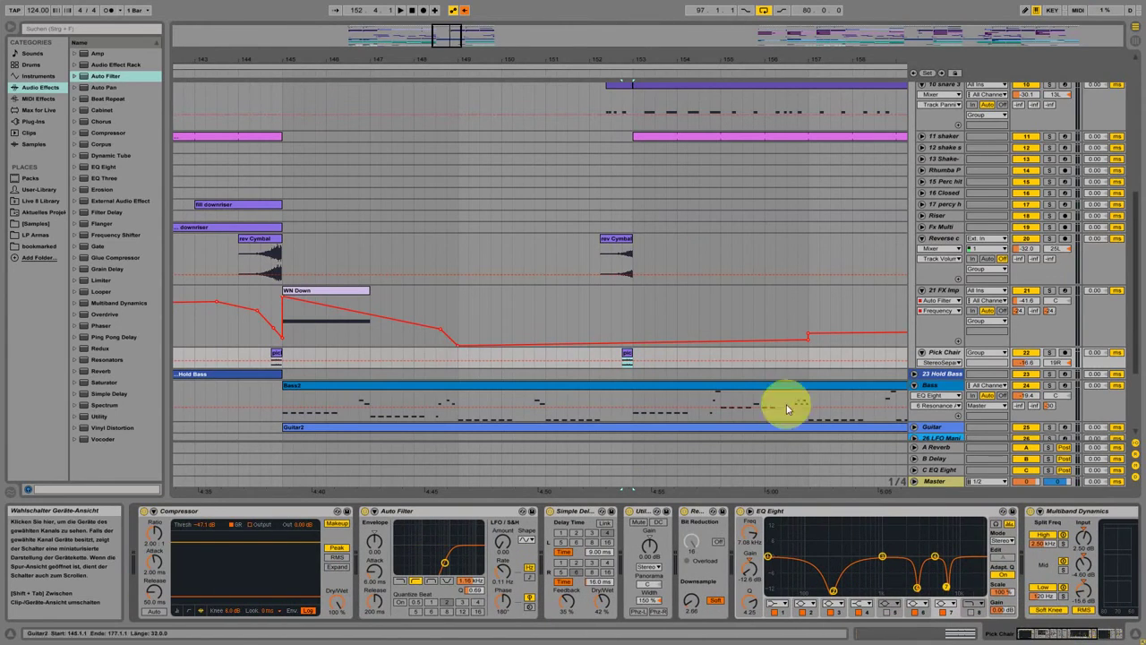
# Step: Play the pick_chair clip before bar 153 in solo, and play the passage from bar 152 in the full mix
pyautogui.click(1050, 352)
pyautogui.click(635, 357)
pyautogui.click(630, 356)
pyautogui.press('space')
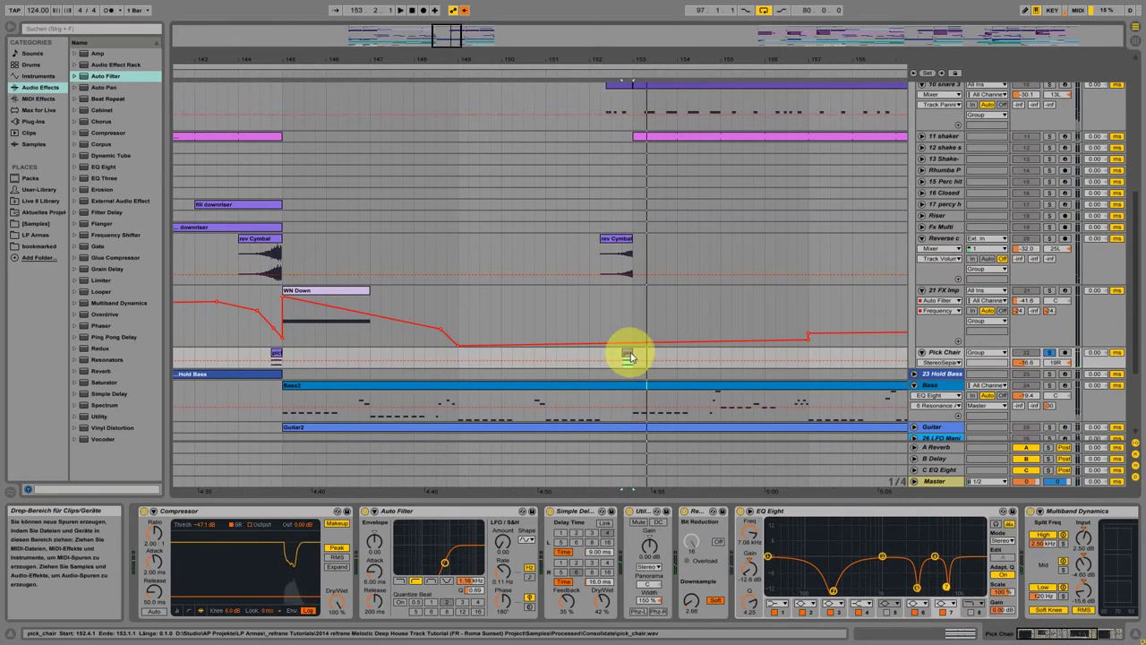
pyautogui.click(1050, 352)
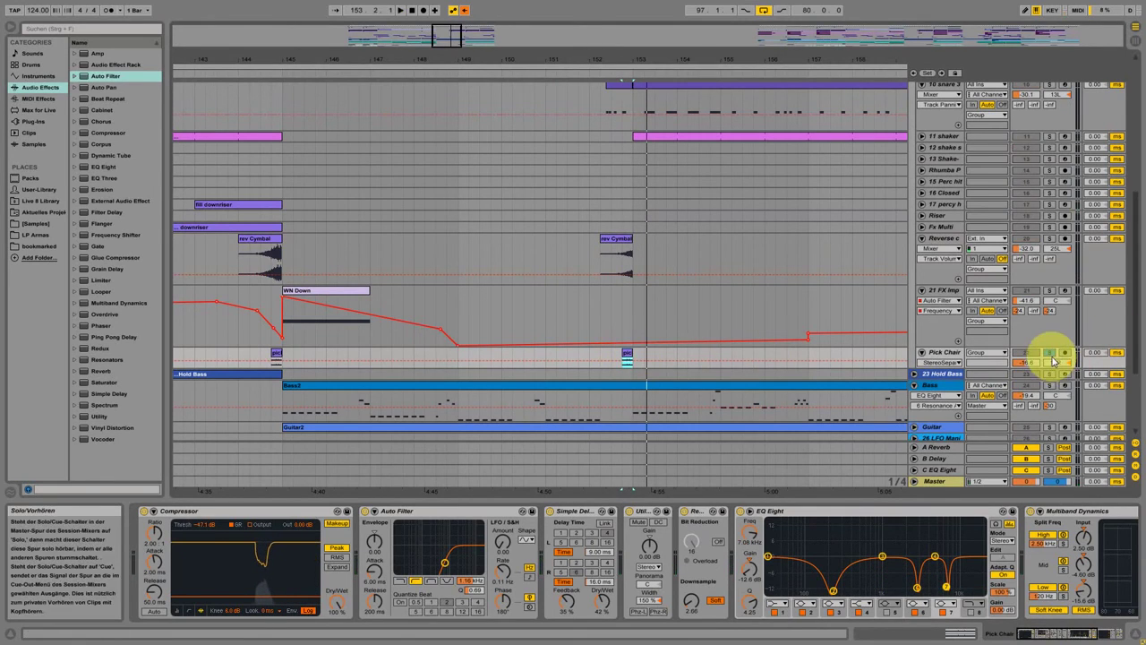
pyautogui.click(589, 76)
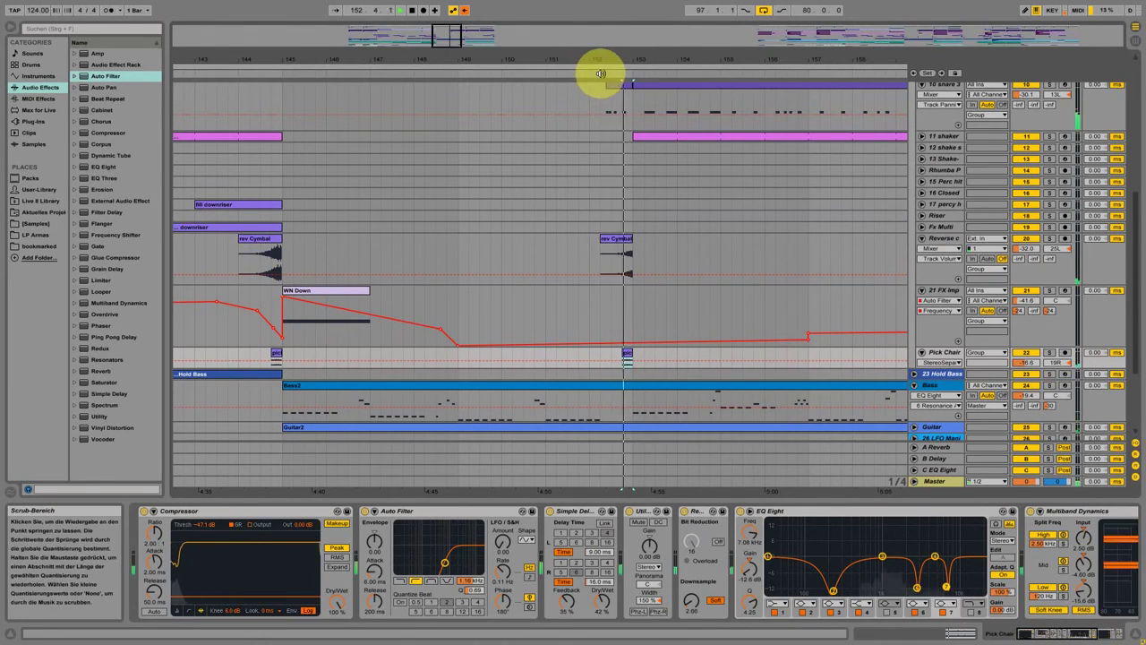
# Step: Fold the Drums group and show the whole section from bar 97 to bar 177
pyautogui.scroll(10, 712, 208)
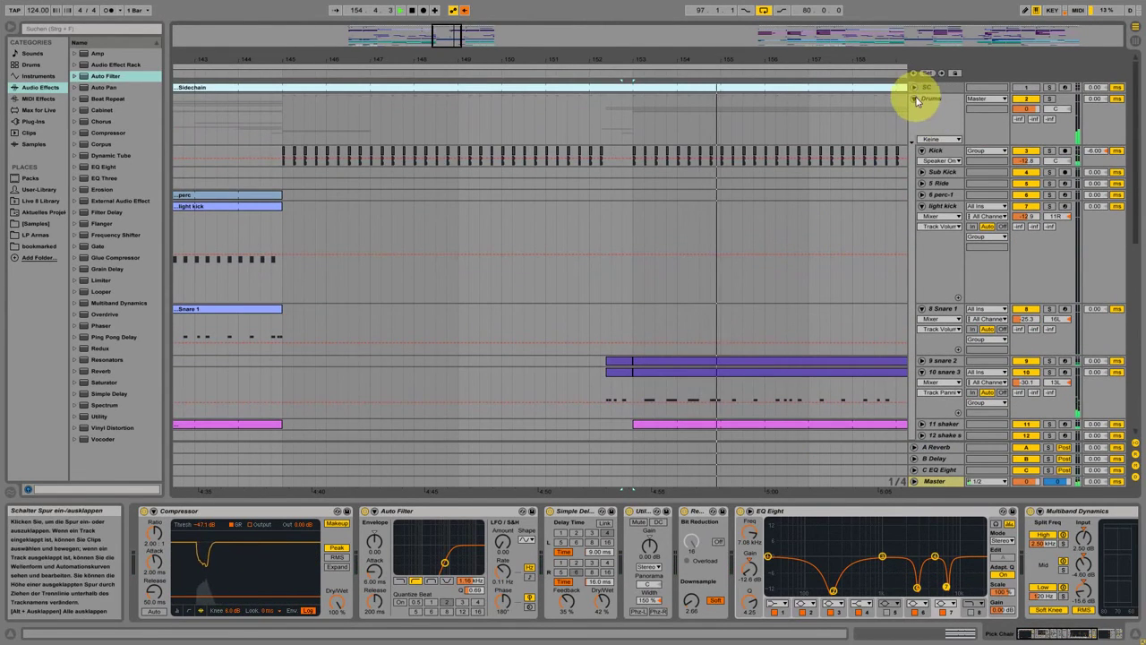
pyautogui.click(915, 97)
pyautogui.moveTo(596, 67); pyautogui.dragTo(641, 59)
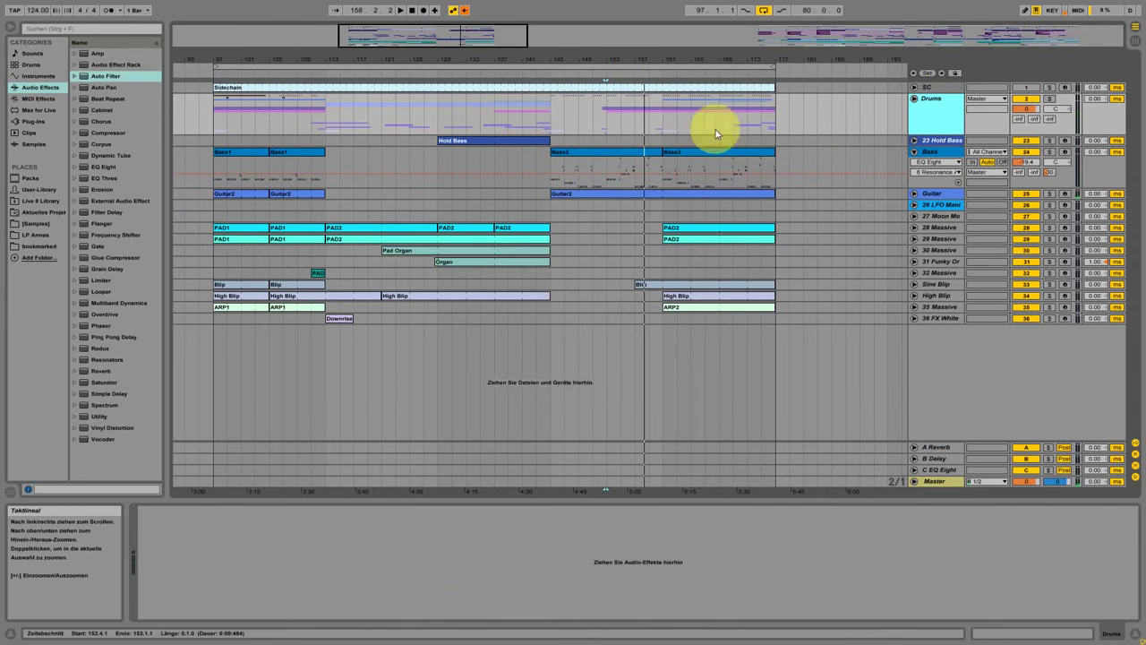
# Step: Unfold the Guitar track, examine the notes of its Guitar2 clip at bar 145 and show the track's device chain
pyautogui.click(917, 193)
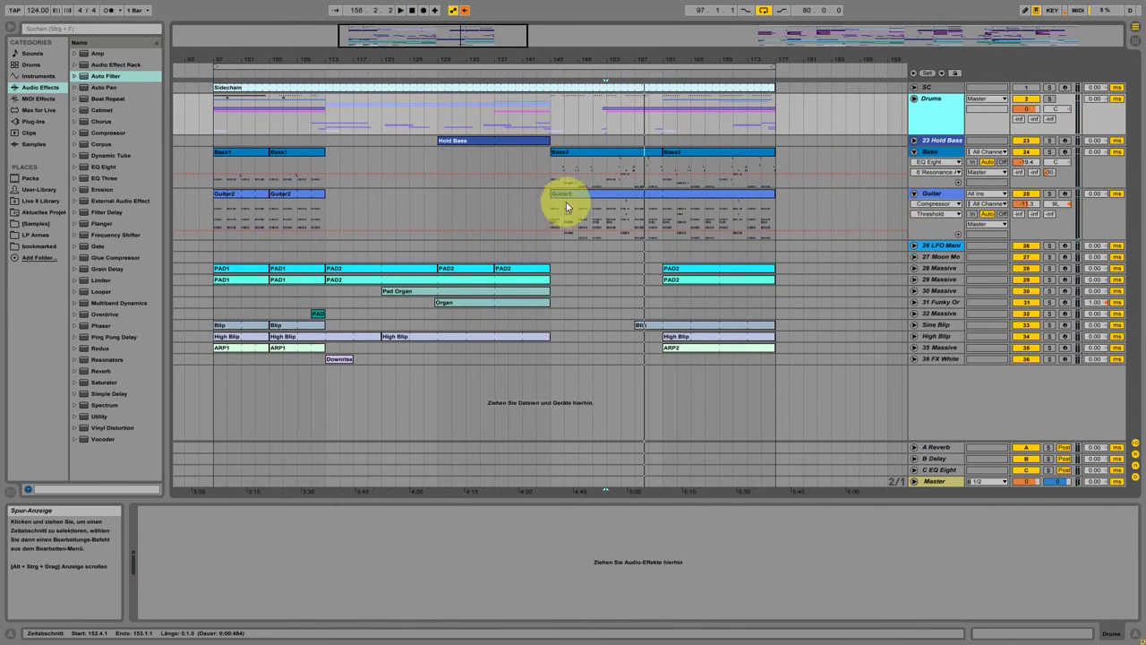
pyautogui.doubleClick(599, 198)
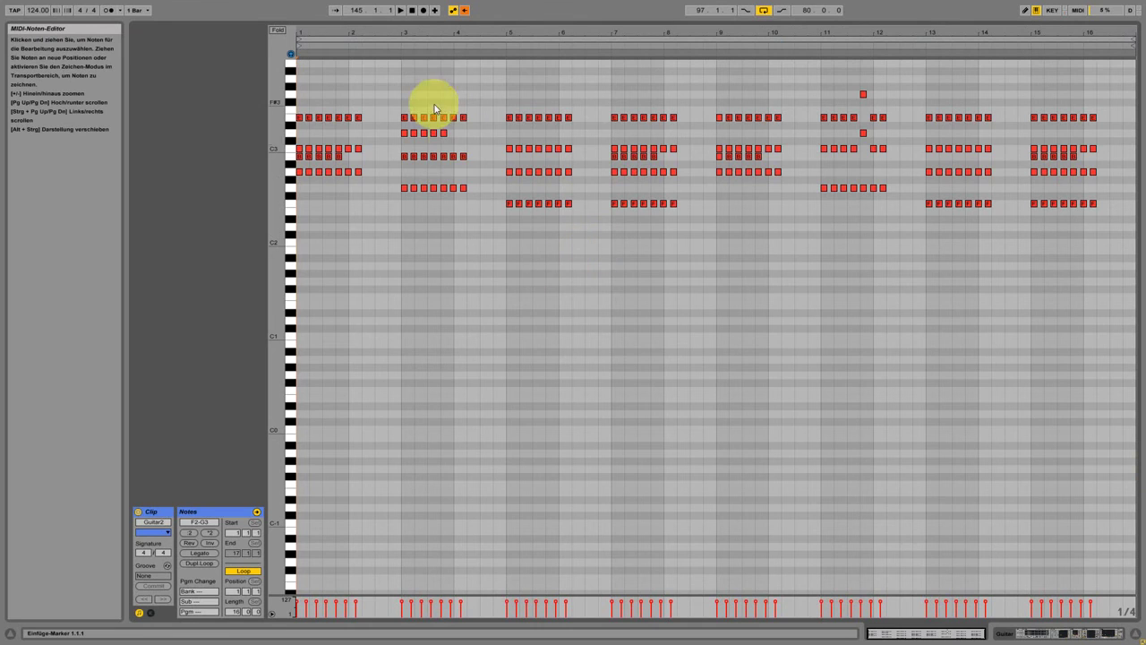
pyautogui.moveTo(281, 200); pyautogui.dragTo(283, 201)
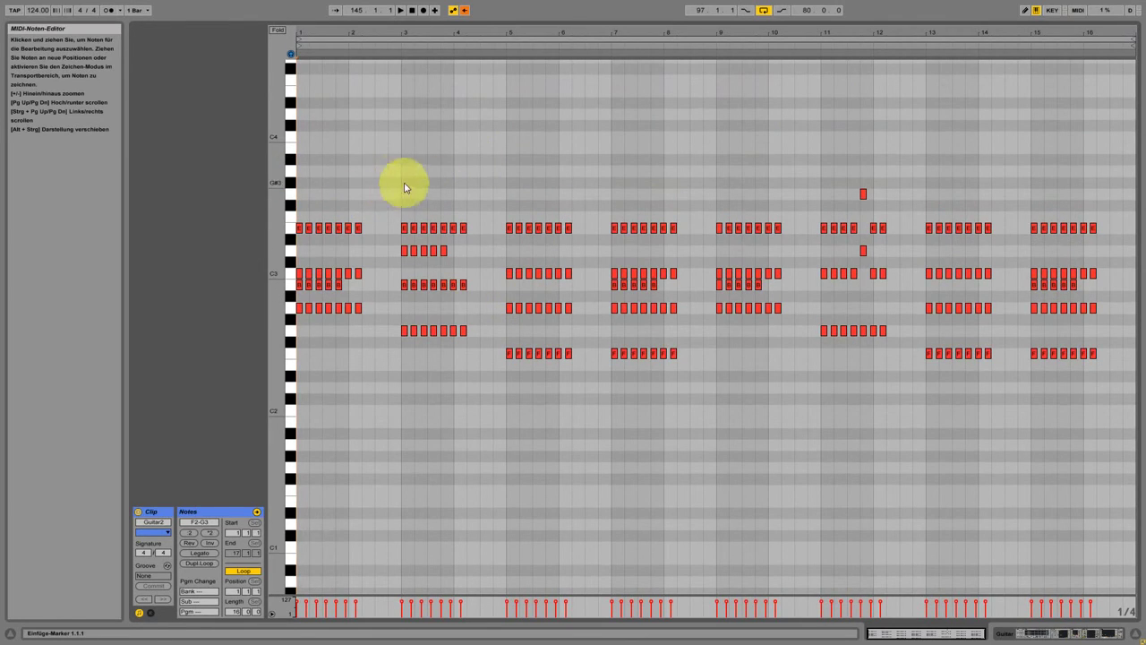
pyautogui.click(1107, 630)
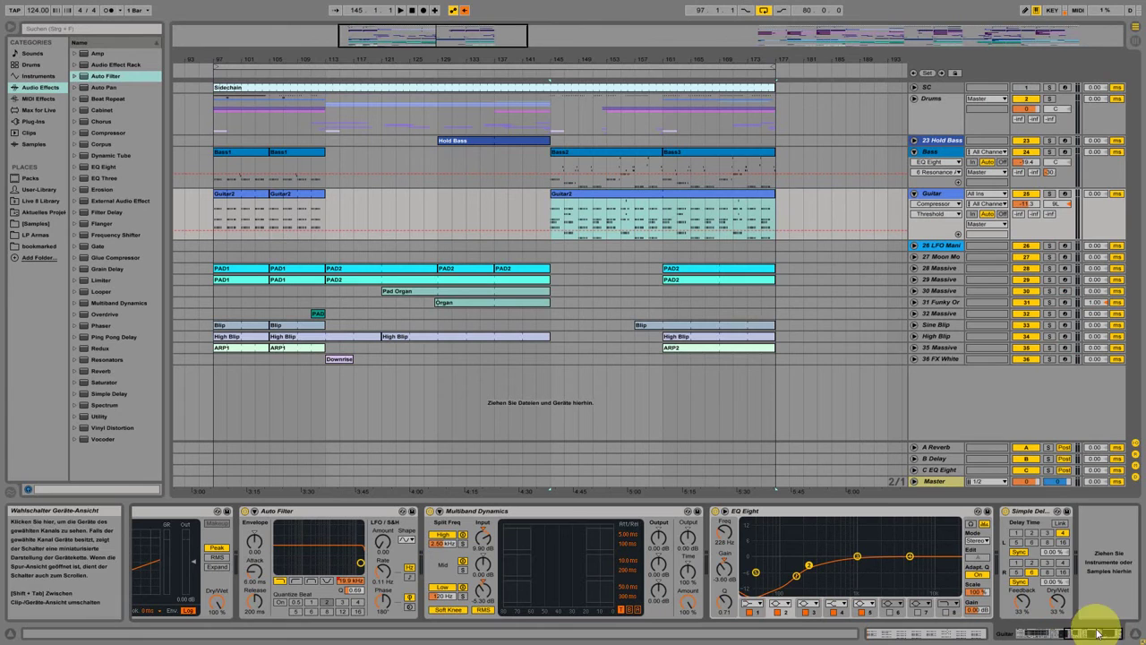
# Step: Select bars 145 to 153 of the Guitar2 clip on the Guitar track
pyautogui.moveTo(788, 267); pyautogui.dragTo(578, 209)
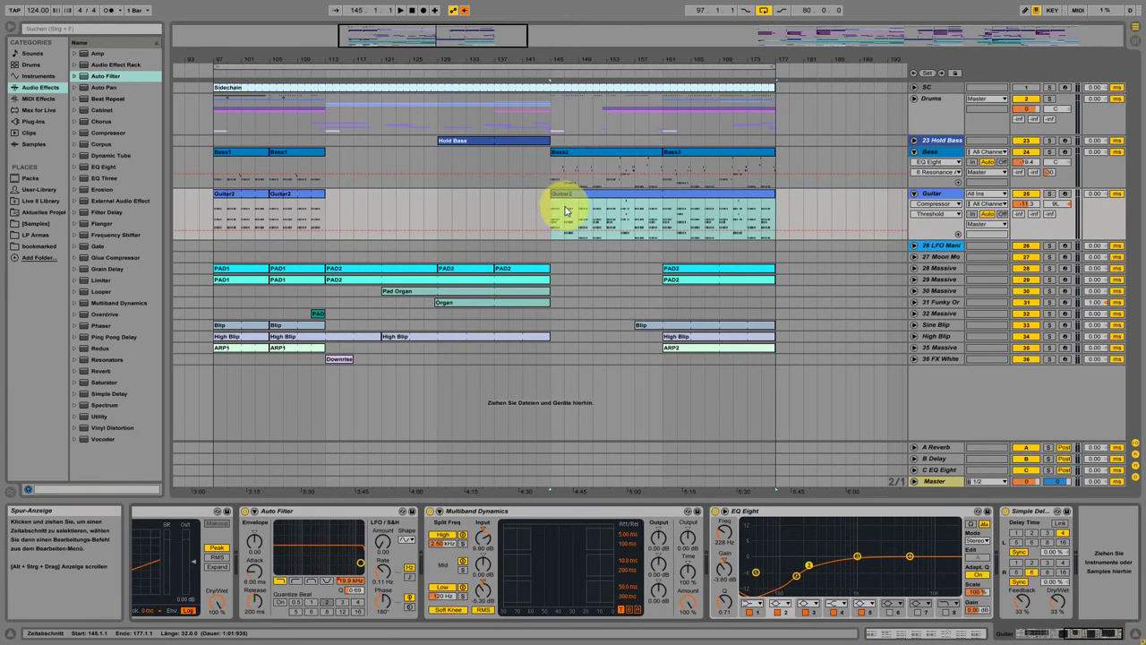
pyautogui.click(606, 218)
pyautogui.moveTo(611, 217); pyautogui.dragTo(567, 235)
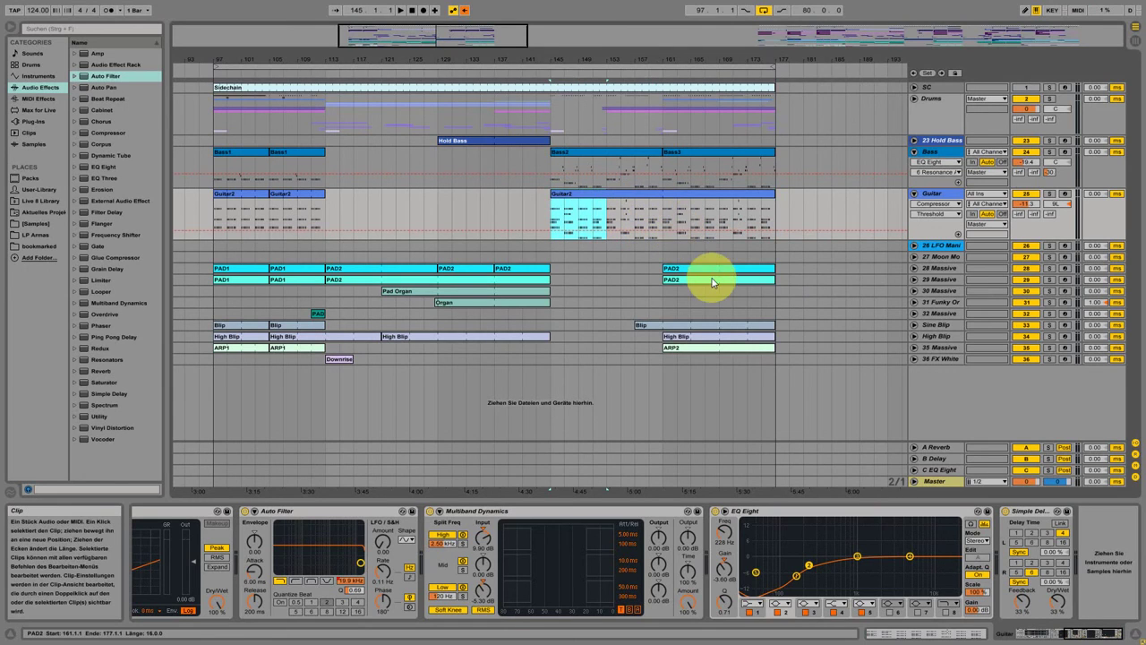
# Step: Reduce the heights of the Guitar and Bass tracks and fold both tracks
pyautogui.moveTo(937, 238); pyautogui.dragTo(941, 192)
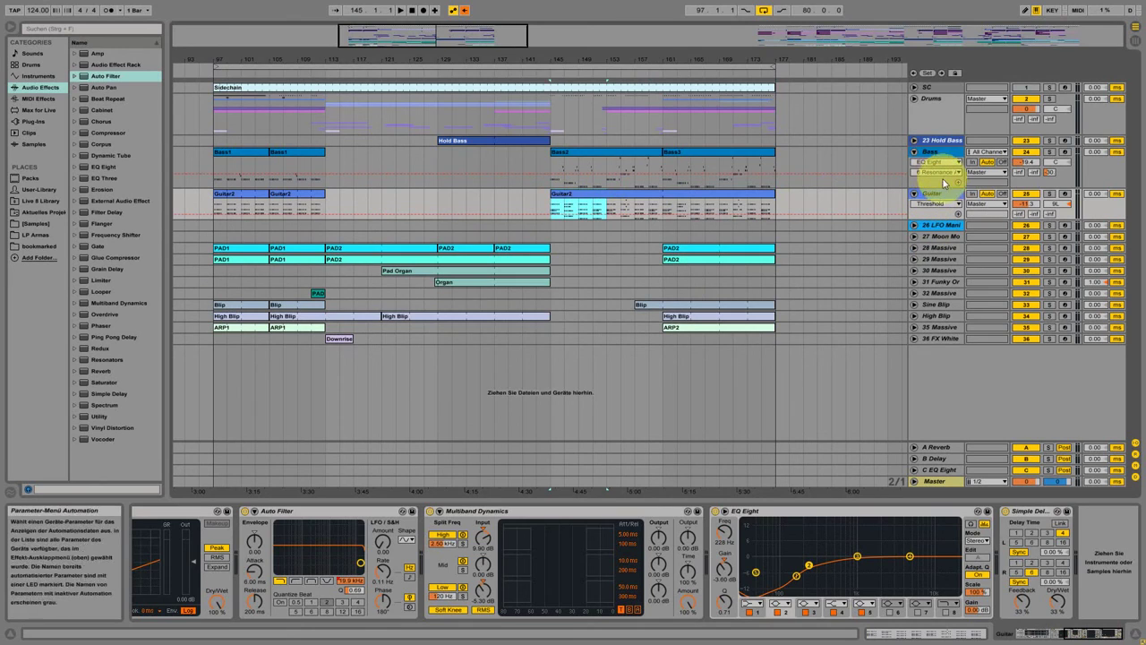
pyautogui.moveTo(951, 185); pyautogui.dragTo(951, 174)
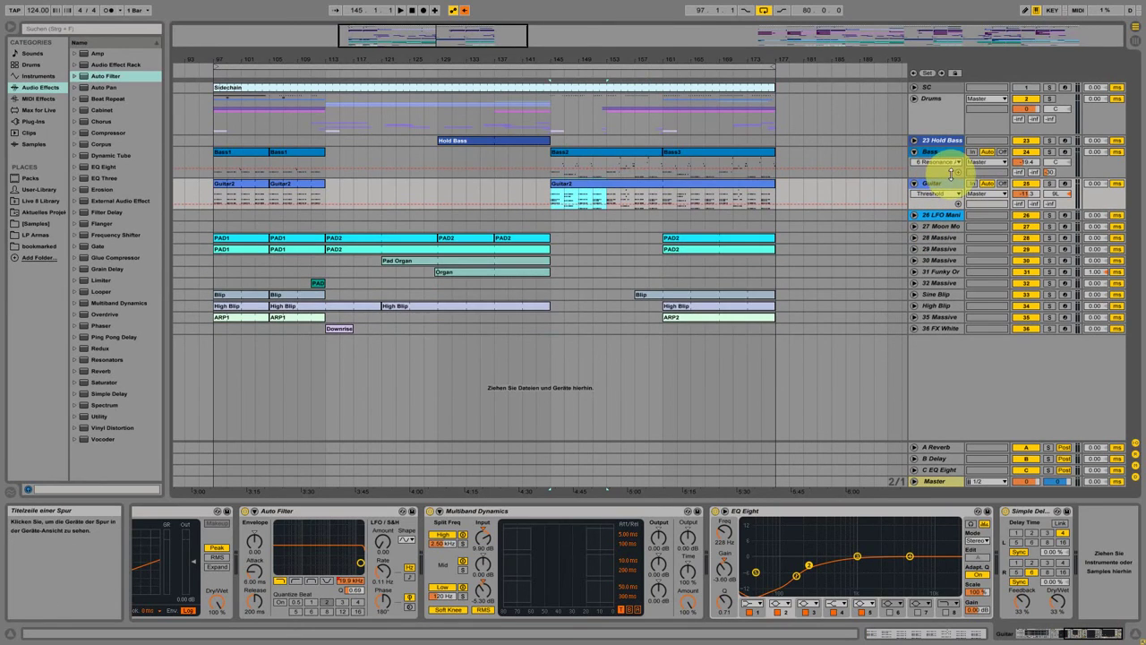
pyautogui.moveTo(722, 56); pyautogui.dragTo(660, 59)
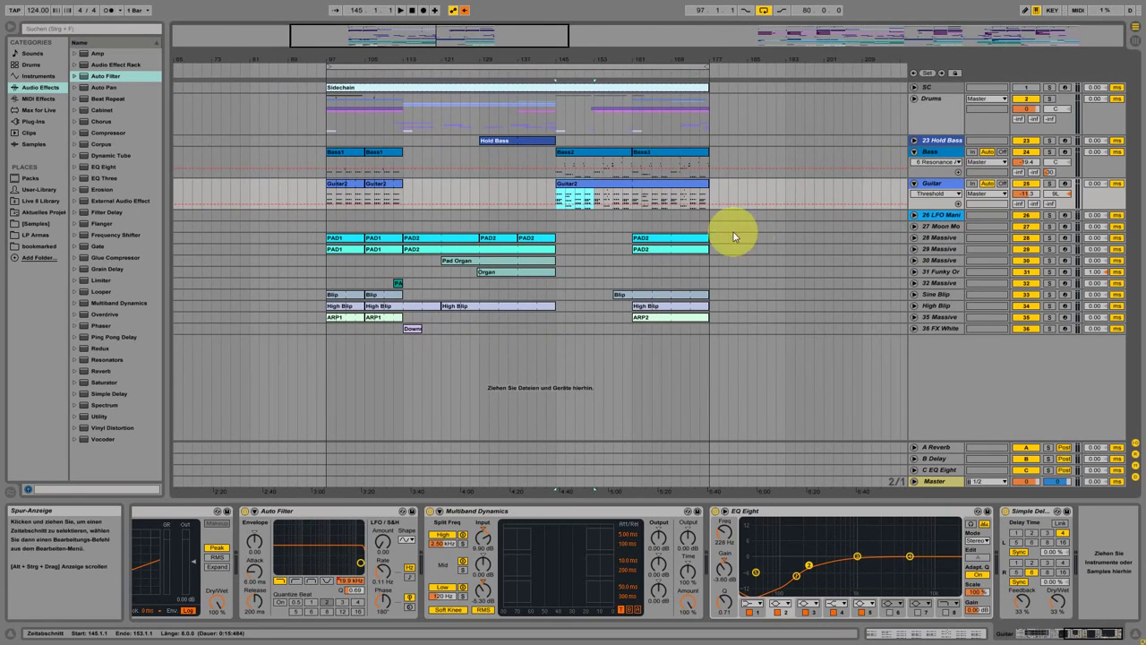
pyautogui.click(915, 184)
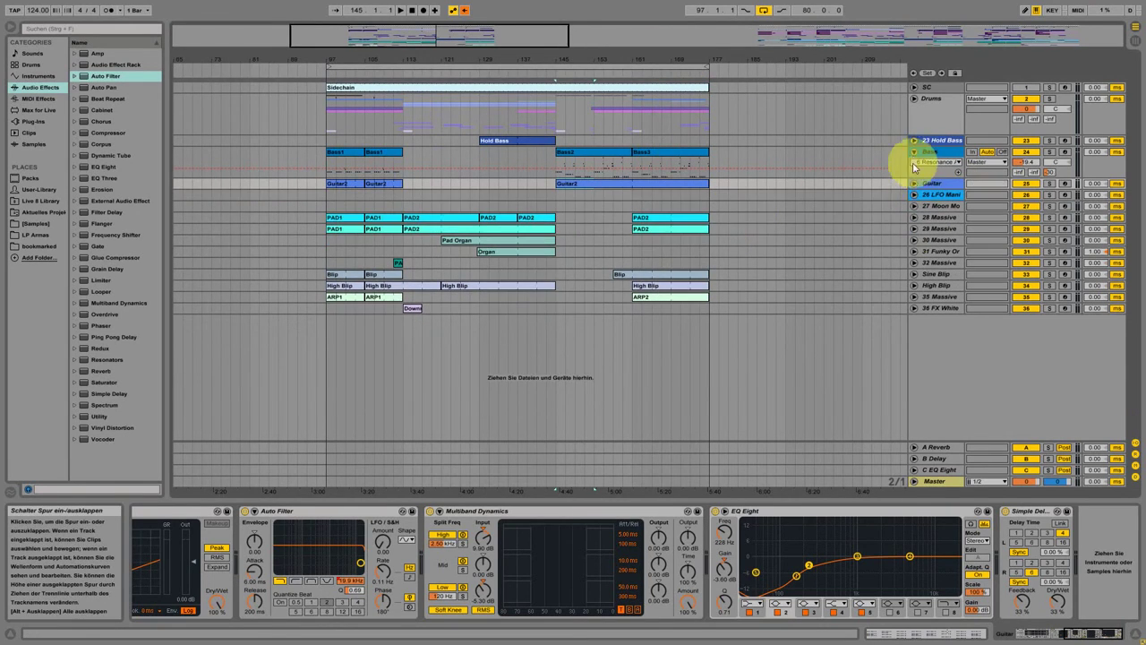
pyautogui.click(915, 154)
# Step: Compare the short section with the full arrangement, unfold the Drums group to examine its drum and percussion clips, and fold it
pyautogui.moveTo(578, 45); pyautogui.dragTo(577, 56)
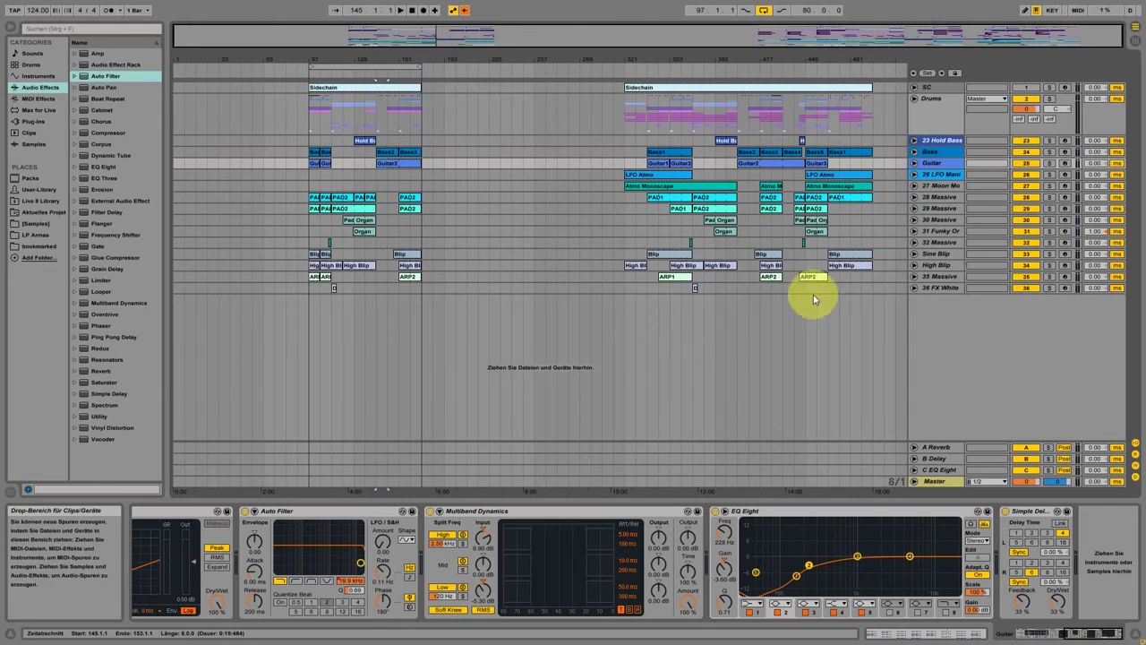
pyautogui.moveTo(342, 61); pyautogui.dragTo(525, 56)
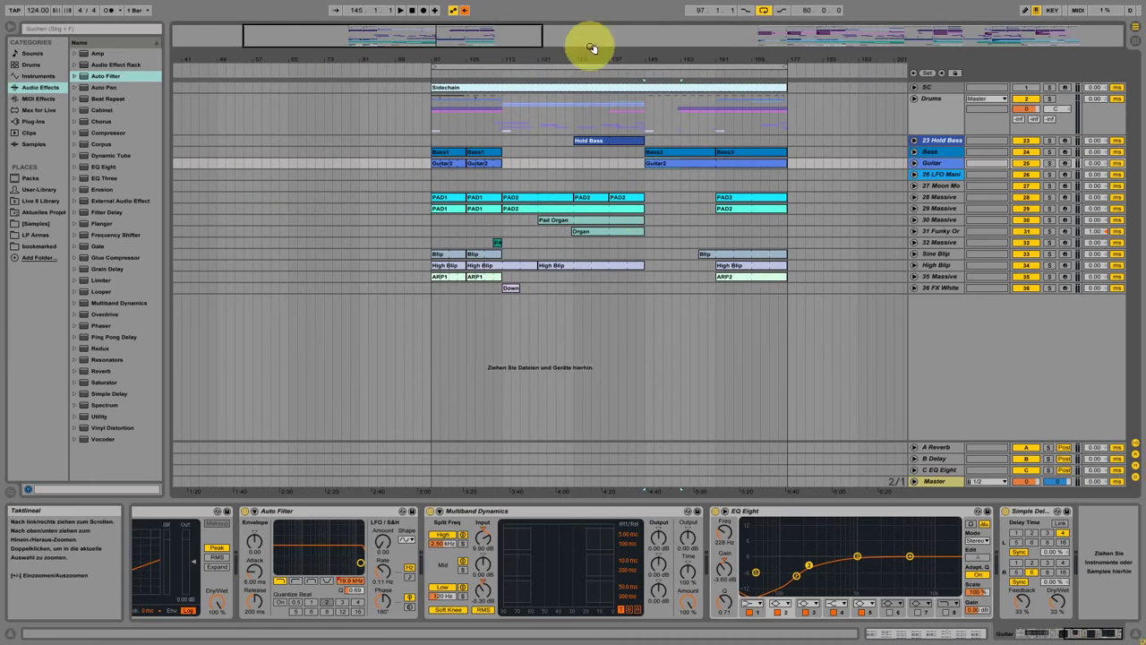
pyautogui.moveTo(696, 58); pyautogui.dragTo(695, 55)
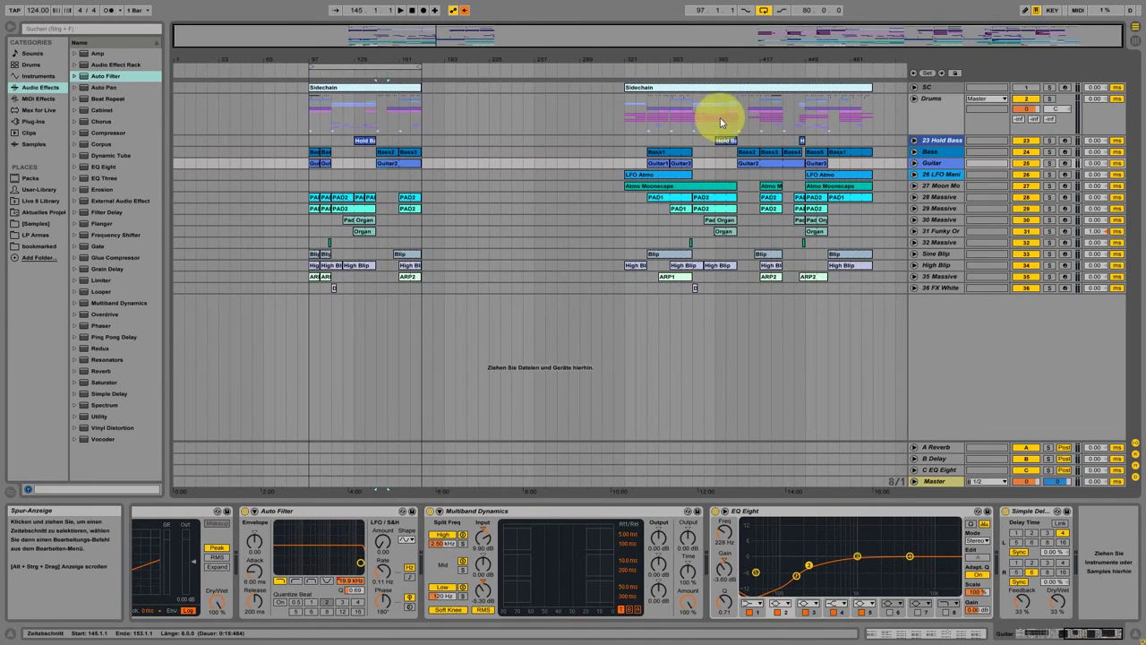
pyautogui.click(914, 99)
pyautogui.scroll(-1, 803, 384)
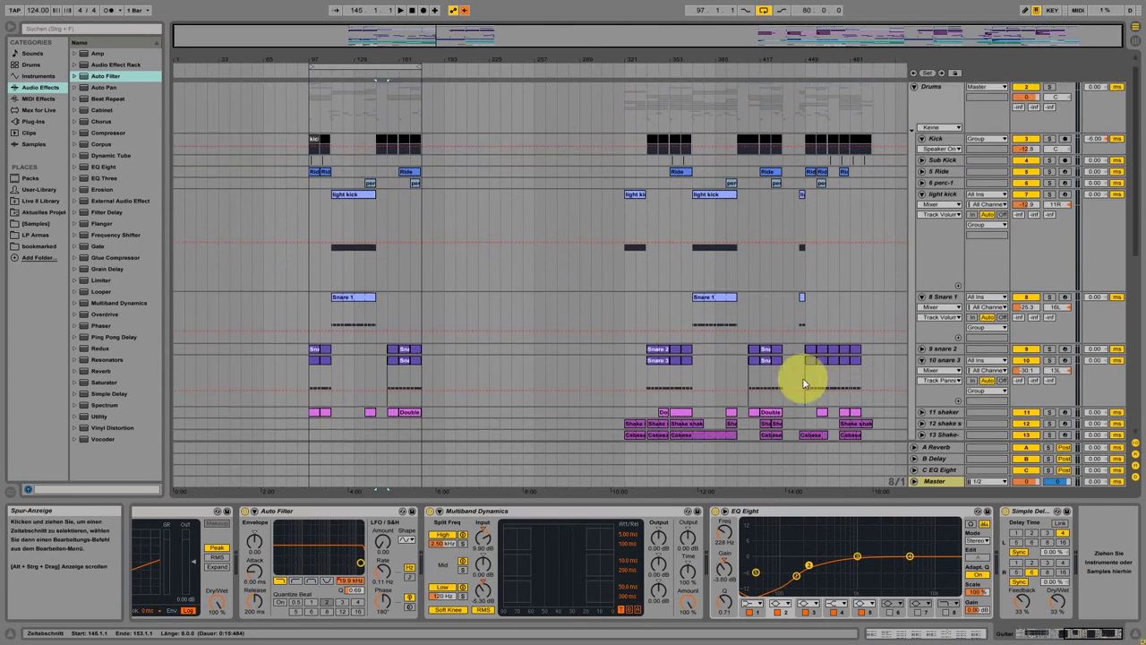
pyautogui.scroll(-3, 803, 383)
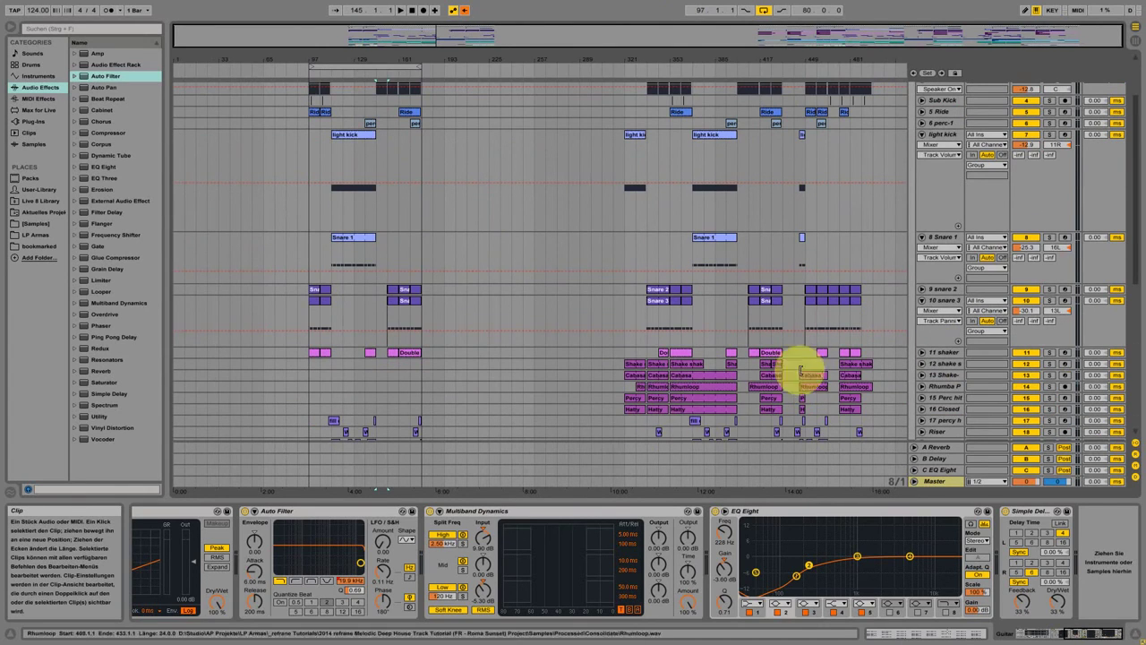
pyautogui.scroll(4, 895, 340)
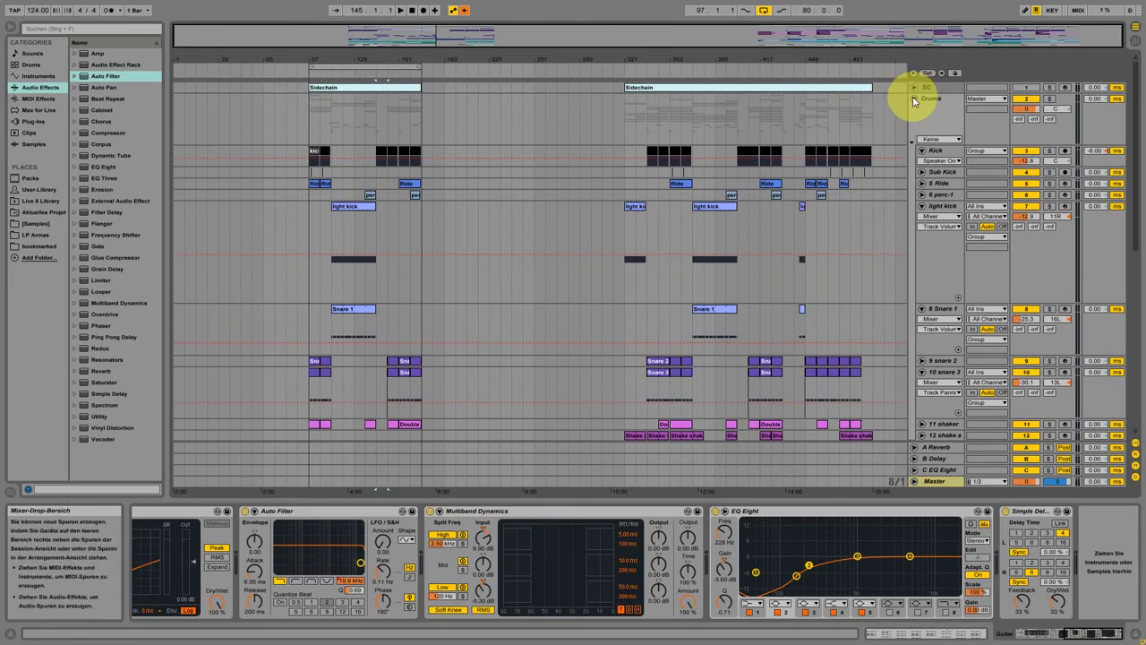
pyautogui.click(915, 99)
# Step: Select the time range from bar 97 to bar 177 on the 36 FX White track
pyautogui.moveTo(342, 62); pyautogui.dragTo(492, 62)
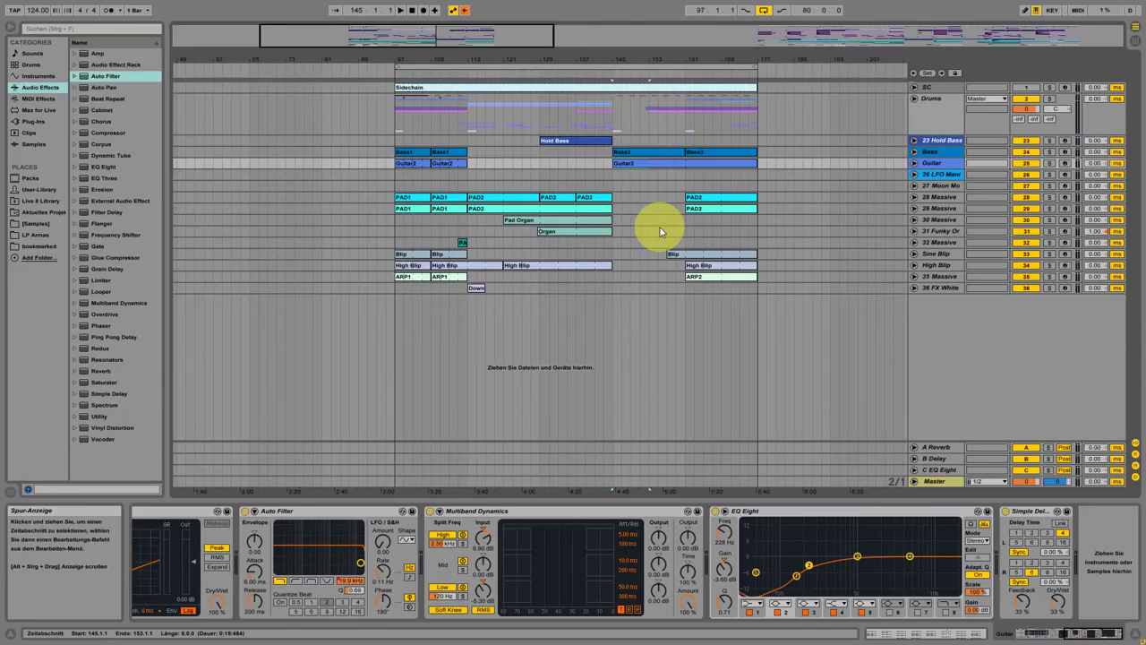
pyautogui.moveTo(538, 62); pyautogui.dragTo(580, 54)
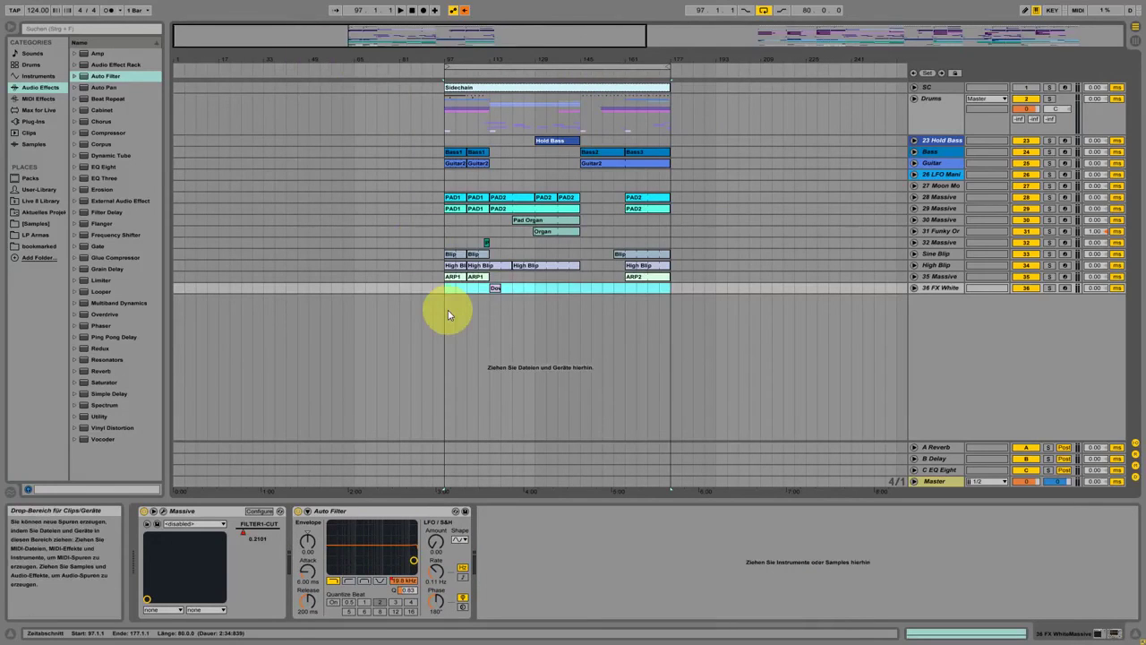